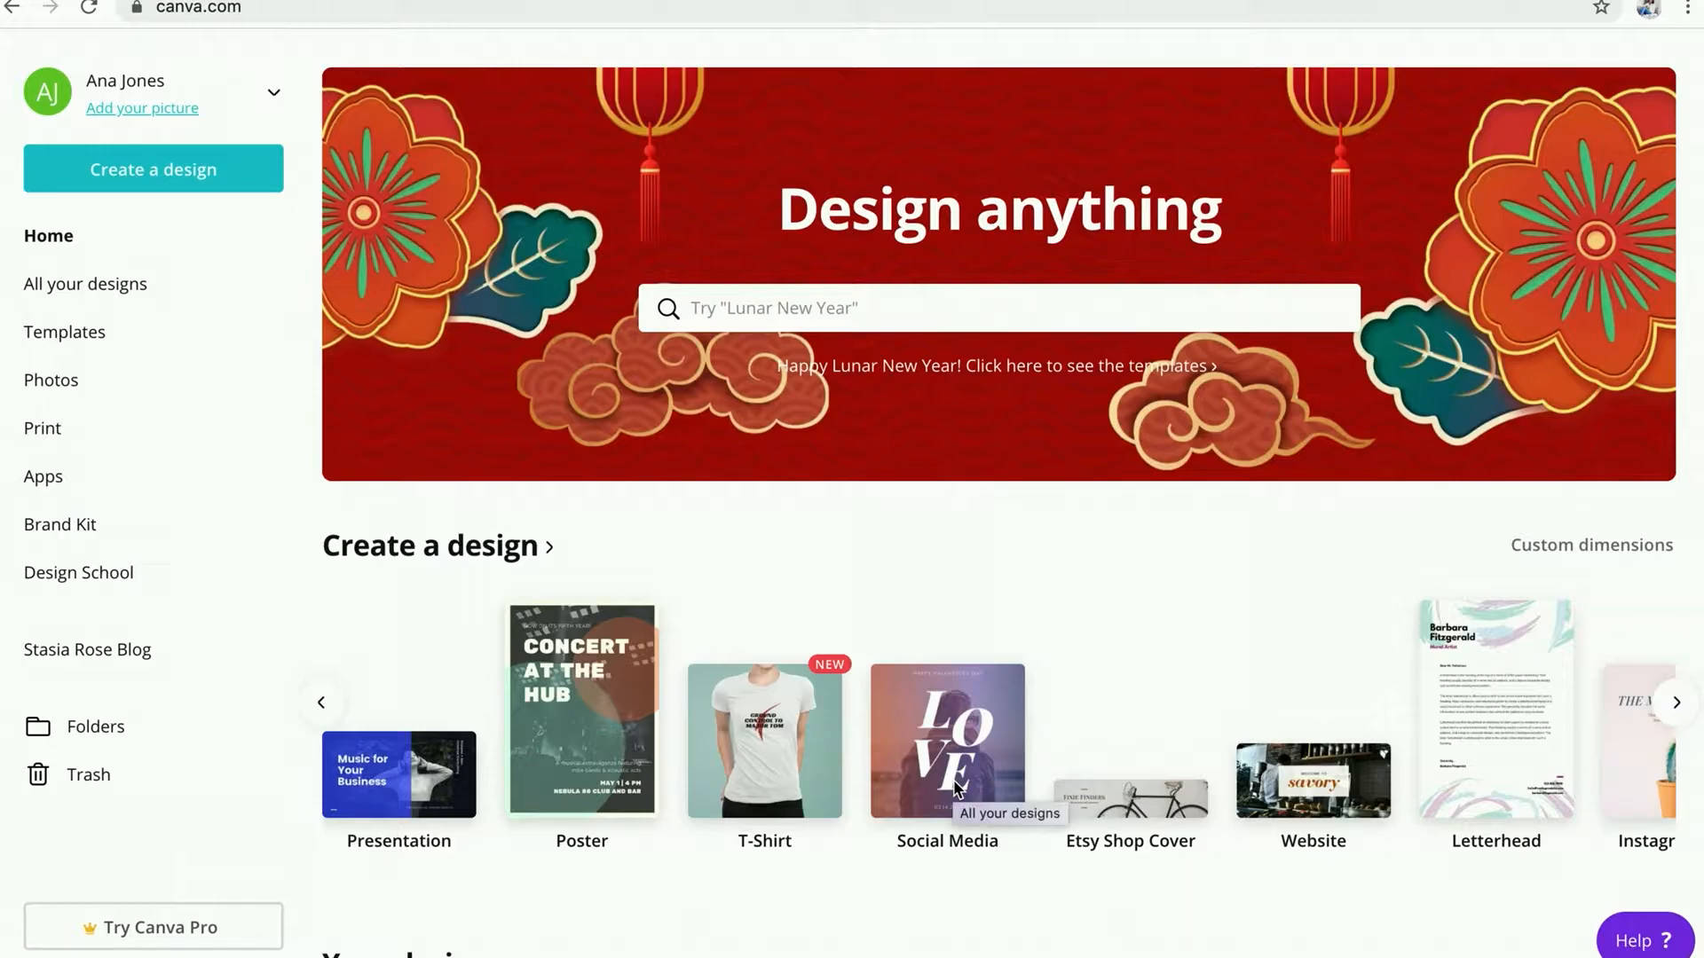
Step: Create a blank Social Media design and add a square shape, scaled down and placed near the page's upper-left corner
left_click(943, 801)
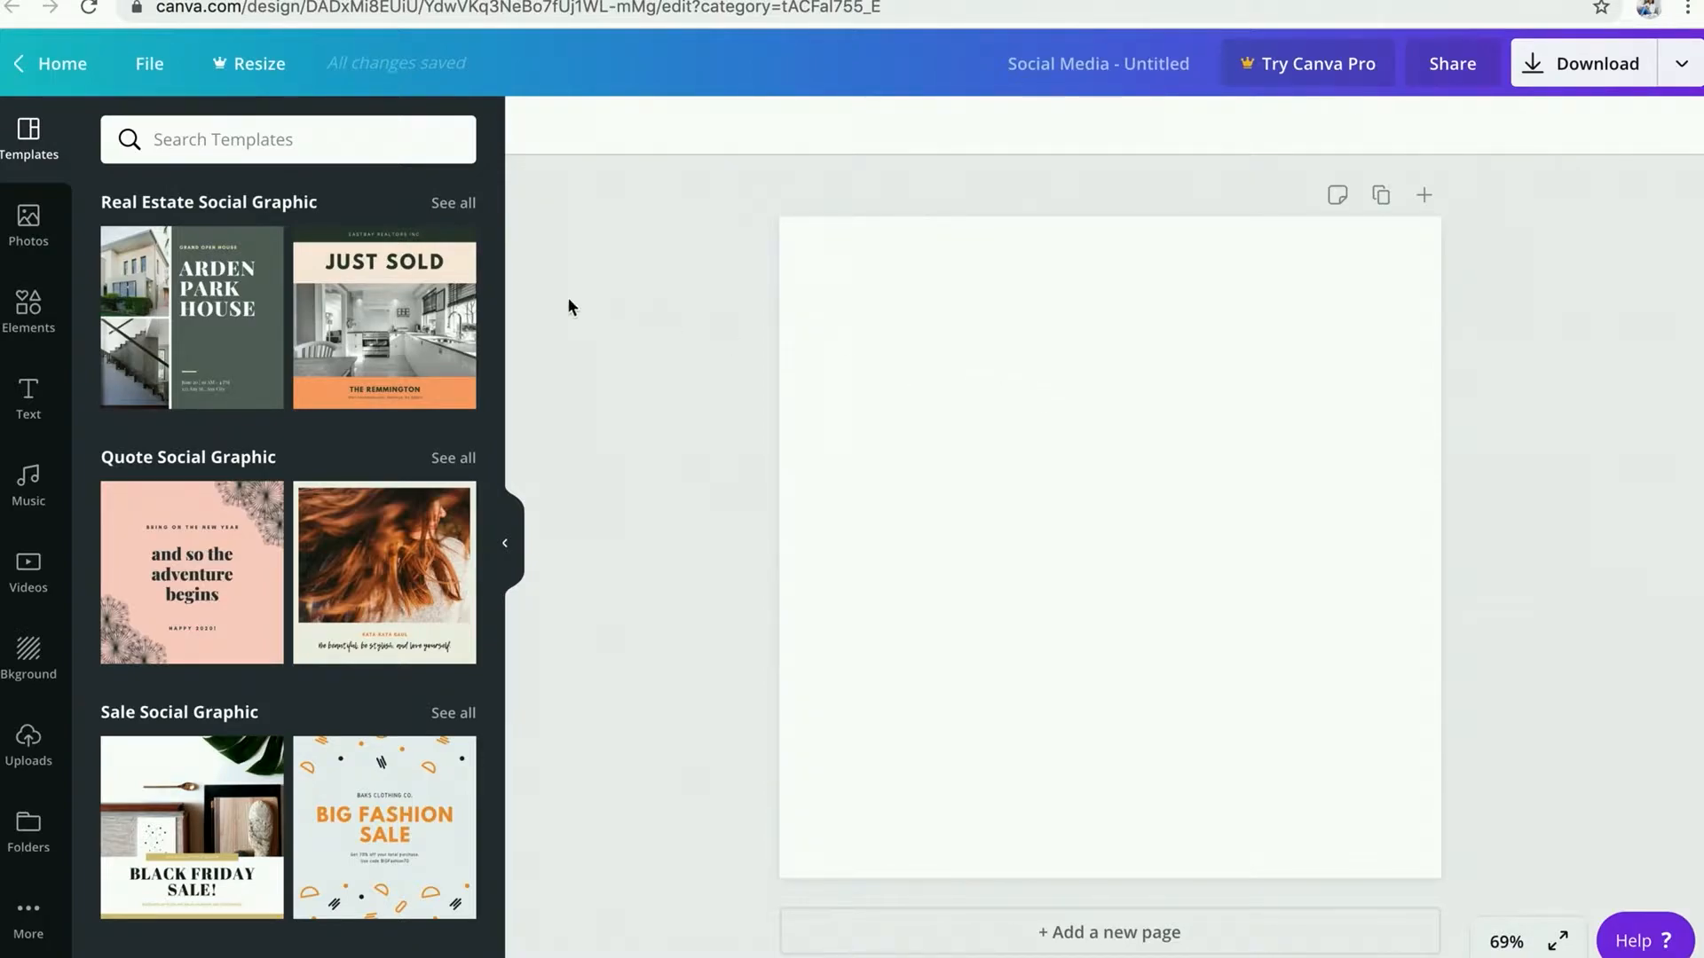
left_click(29, 311)
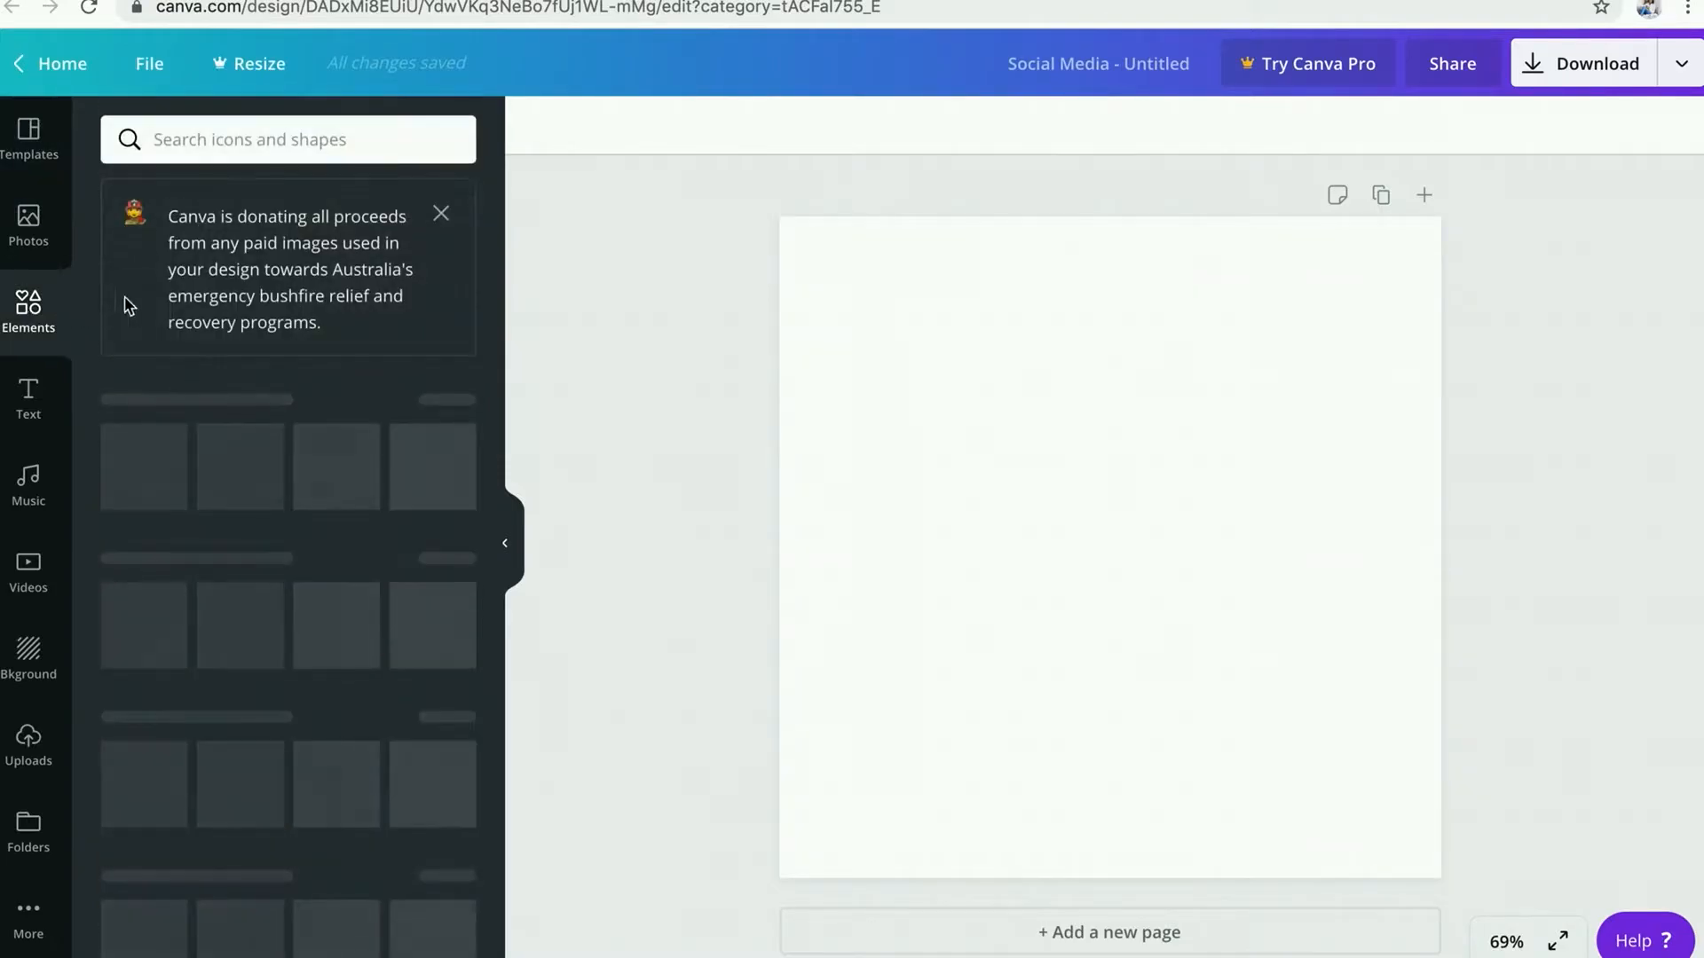
scroll(293, 577, "down", 1)
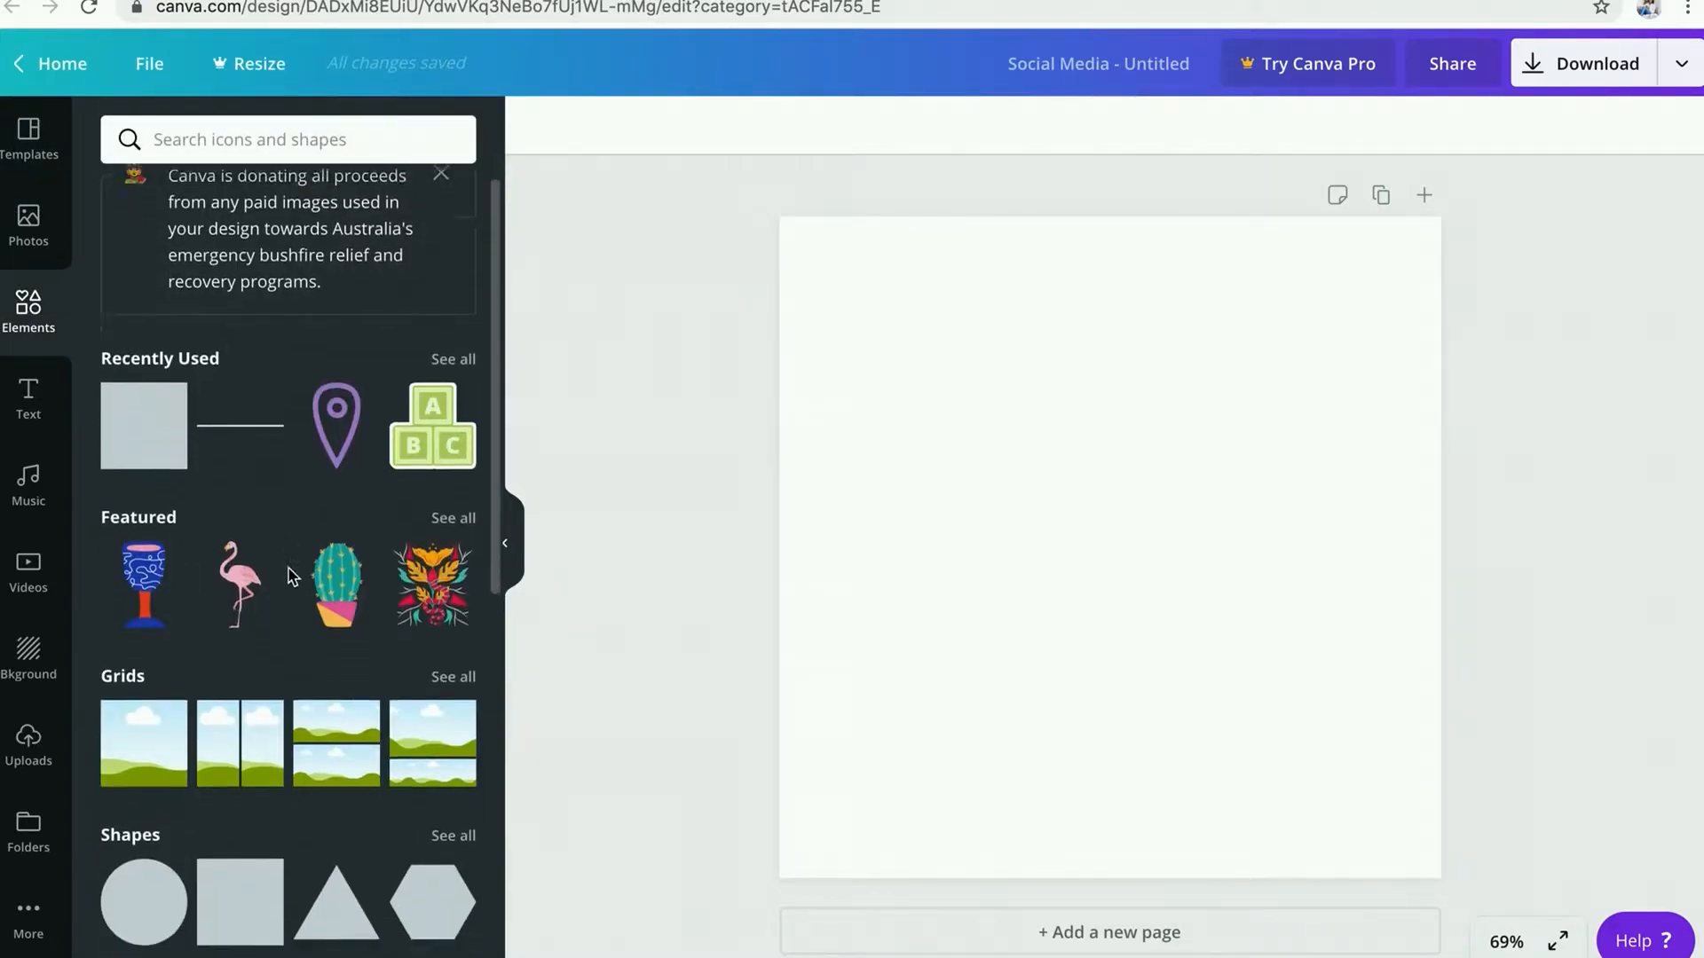
scroll(288, 577, "down", 4)
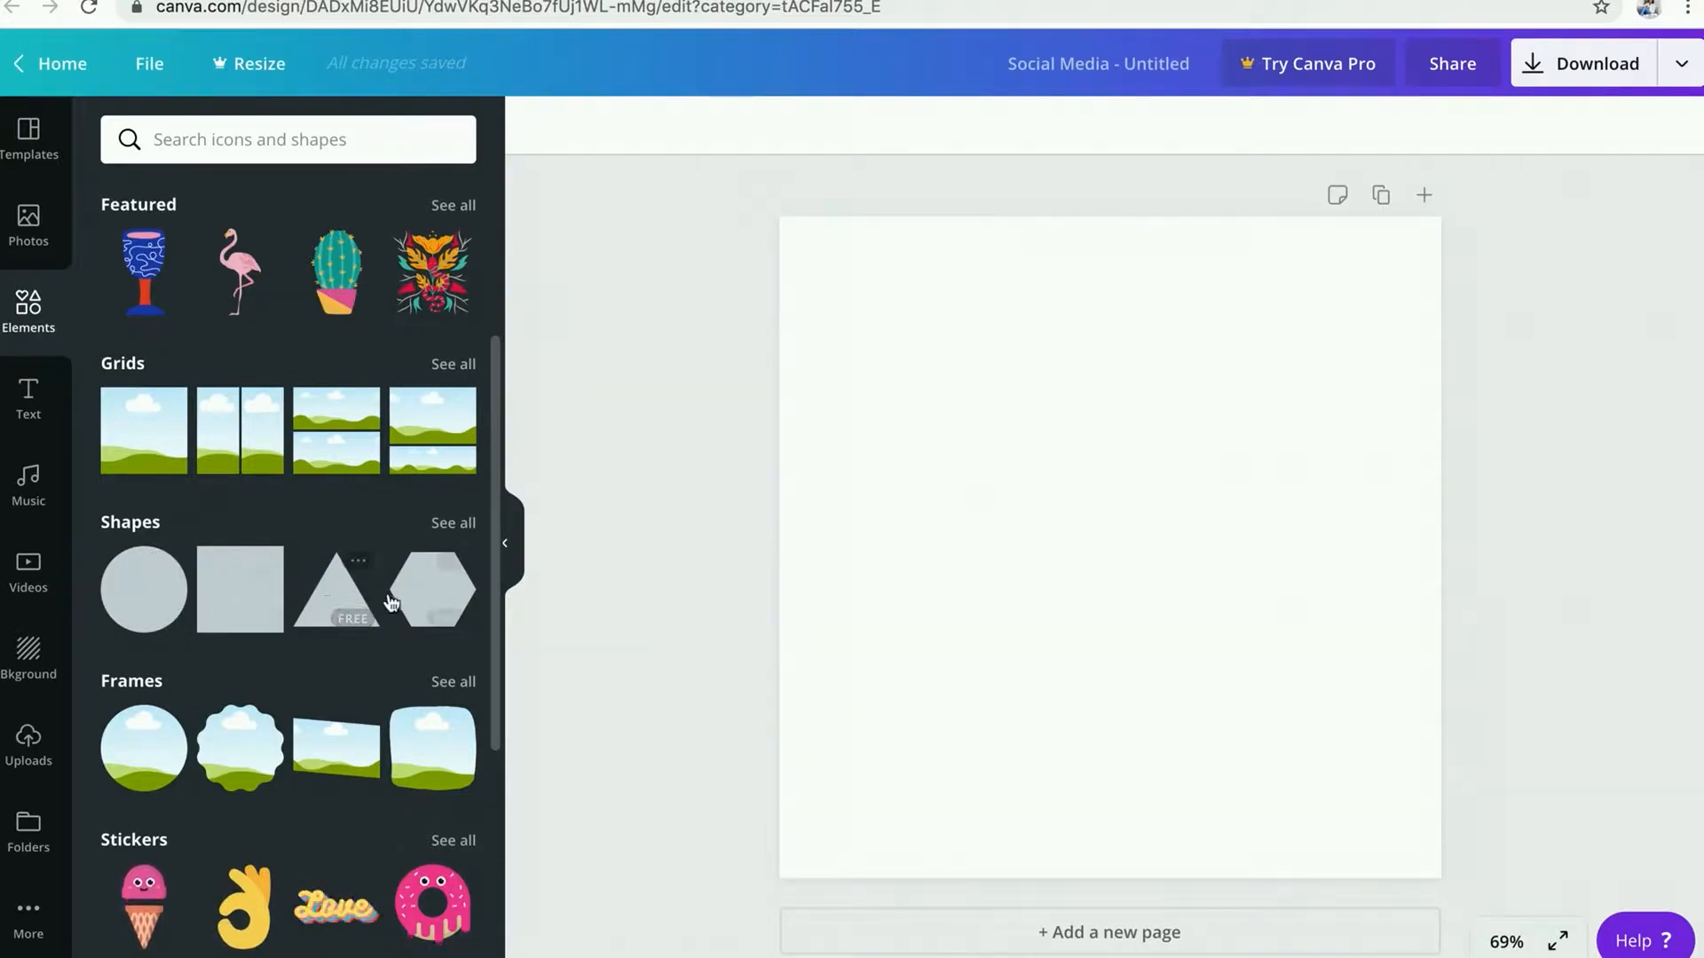
left_click(235, 590)
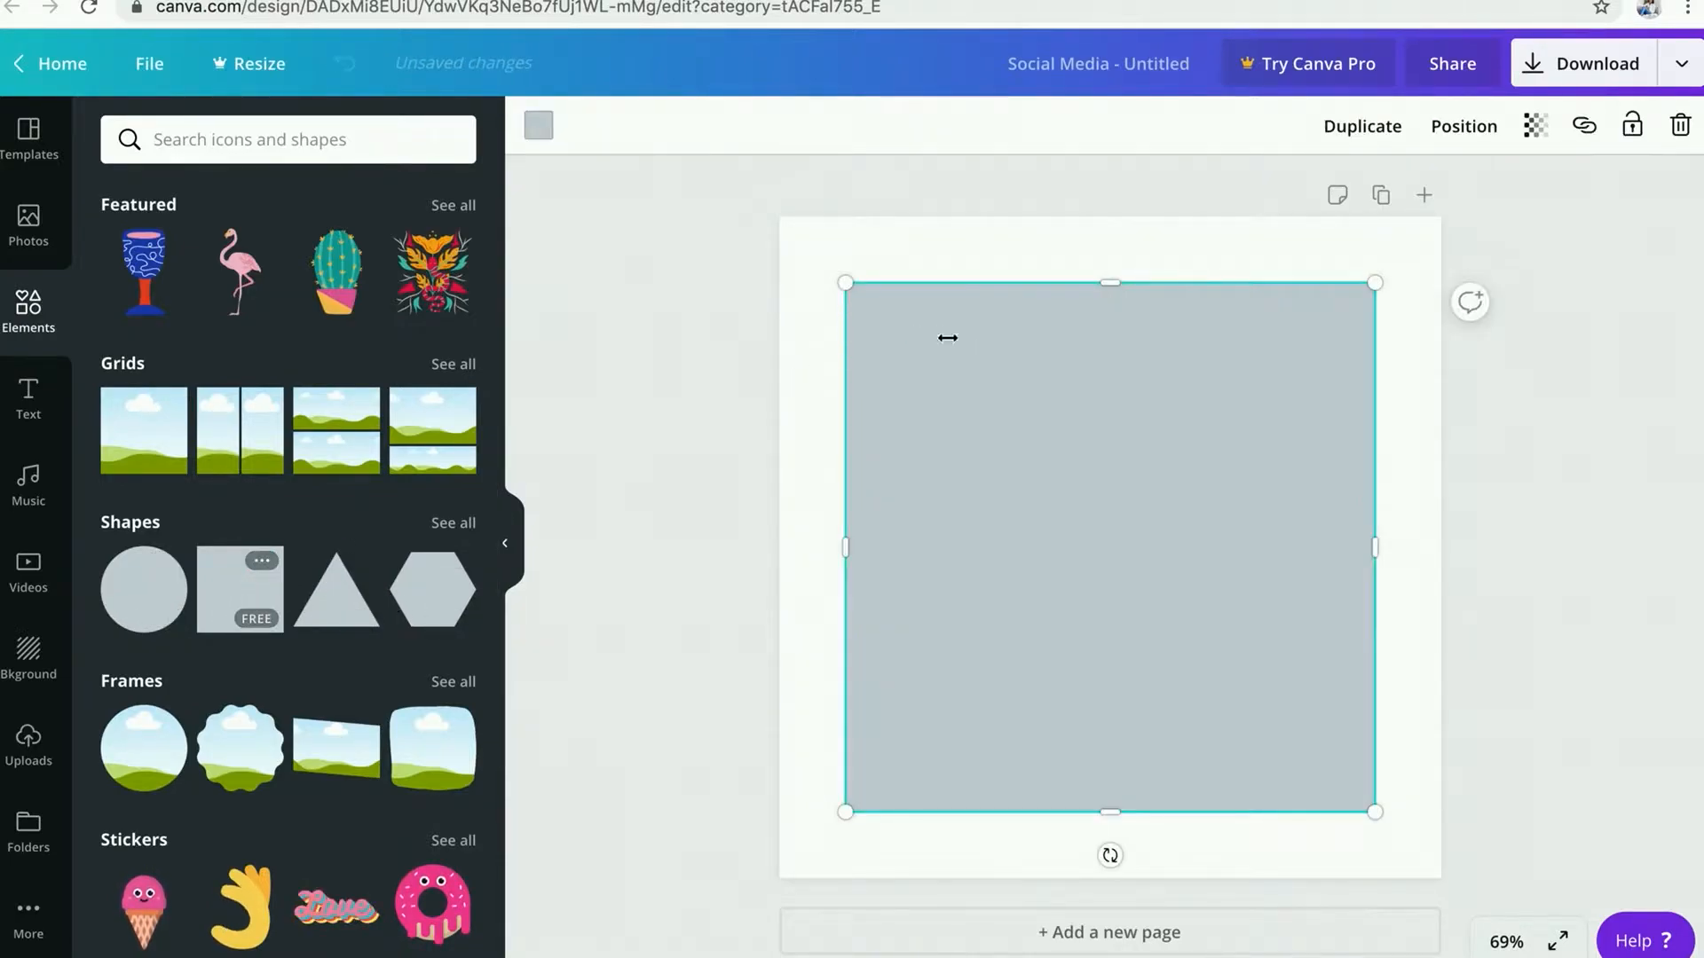
left_click_drag(843, 282, 953, 335)
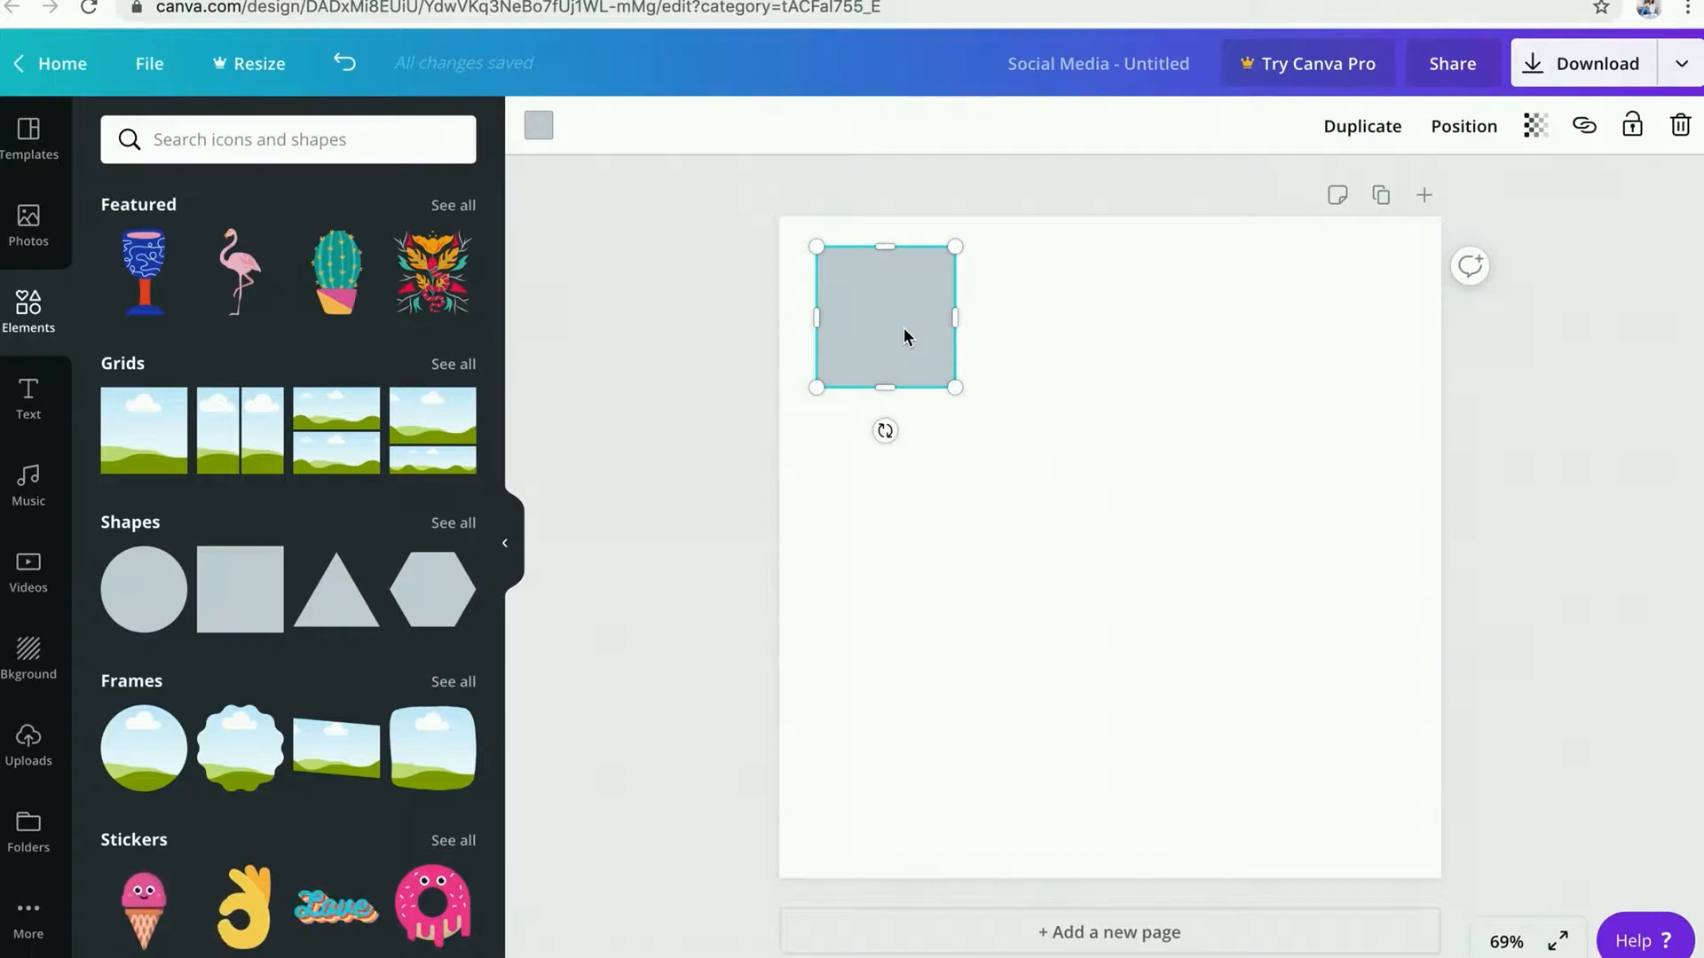
Step: Duplicate the small square three times and arrange the four squares in an evenly spaced row along the page's upper edge
key("ctrl+d")
key("ctrl+d")
key("ctrl+d")
left_click_drag(903, 336, 1317, 277)
left_click(956, 341)
left_click_drag(957, 342, 1160, 310)
left_click_drag(1008, 323, 1013, 319)
left_click(1075, 573)
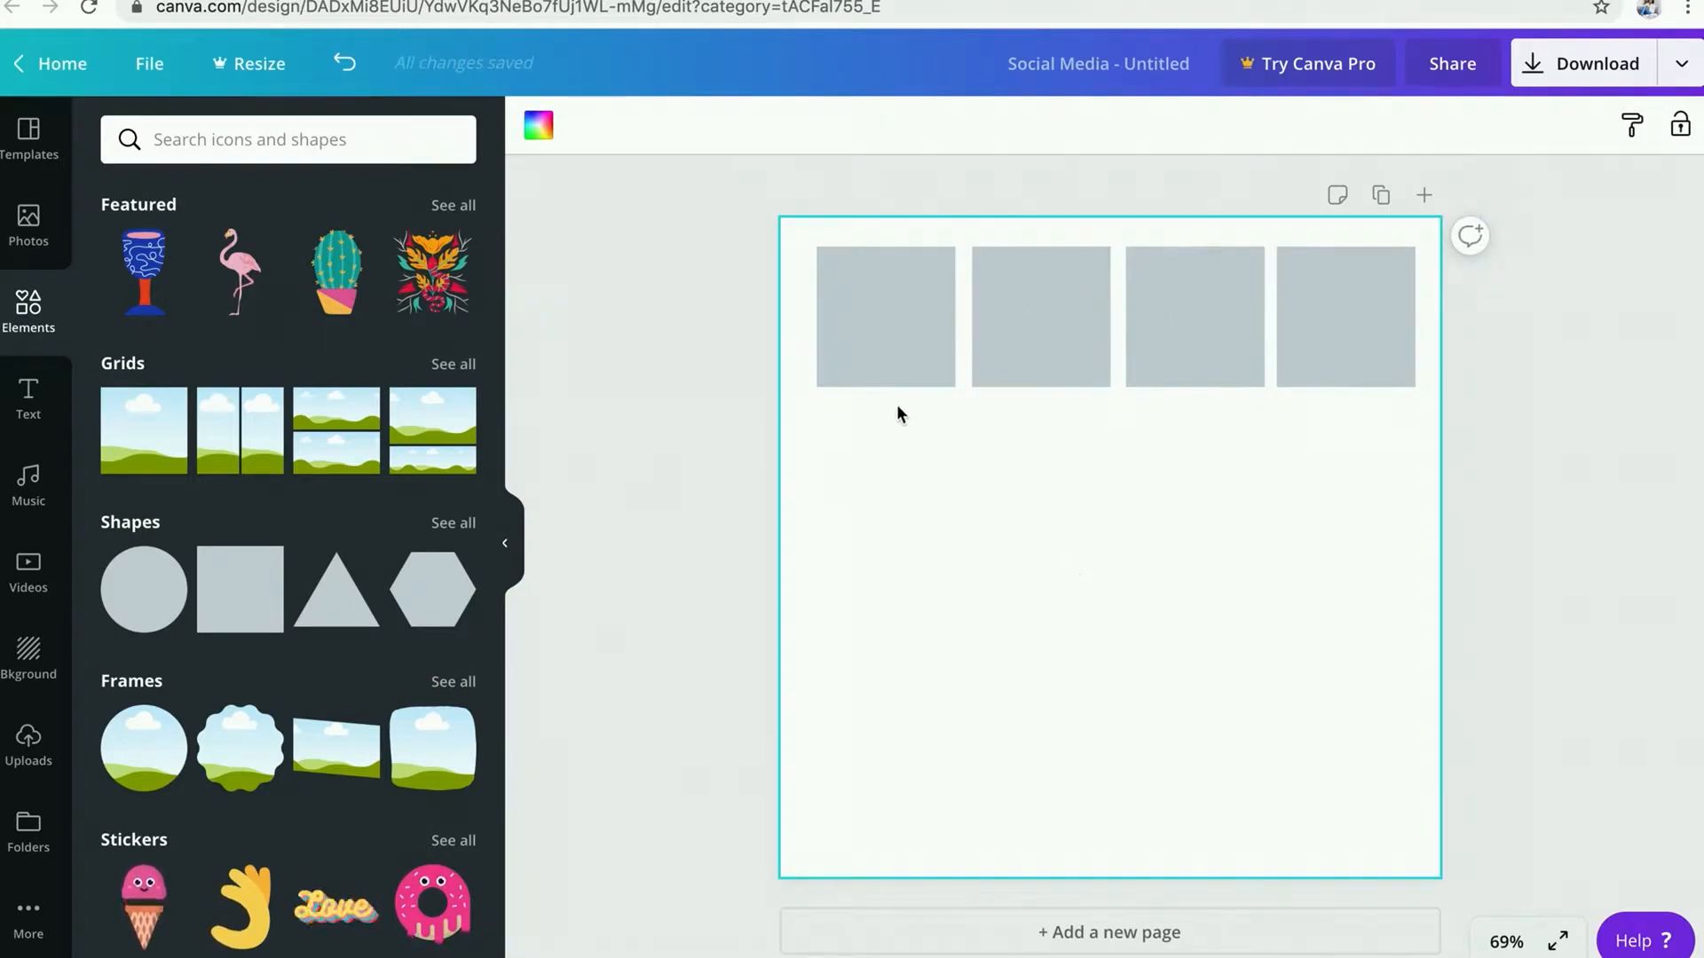
left_click(887, 365)
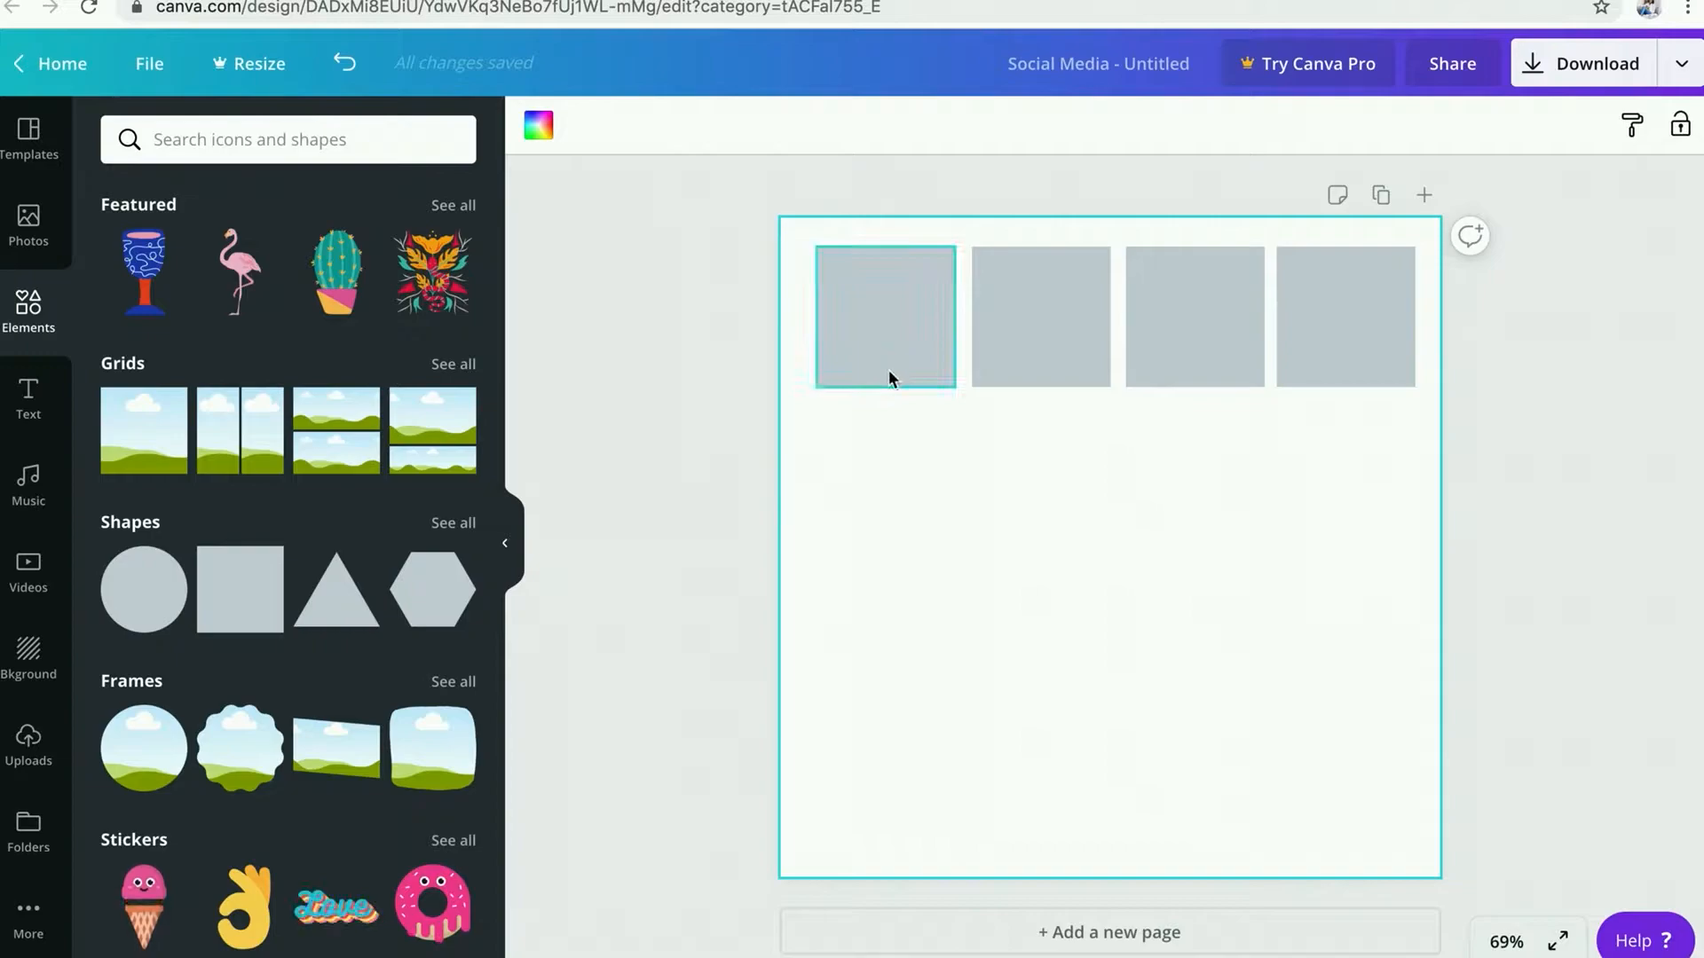
left_click(1020, 349)
left_click(1196, 358)
left_click(1349, 342)
left_click(1221, 459)
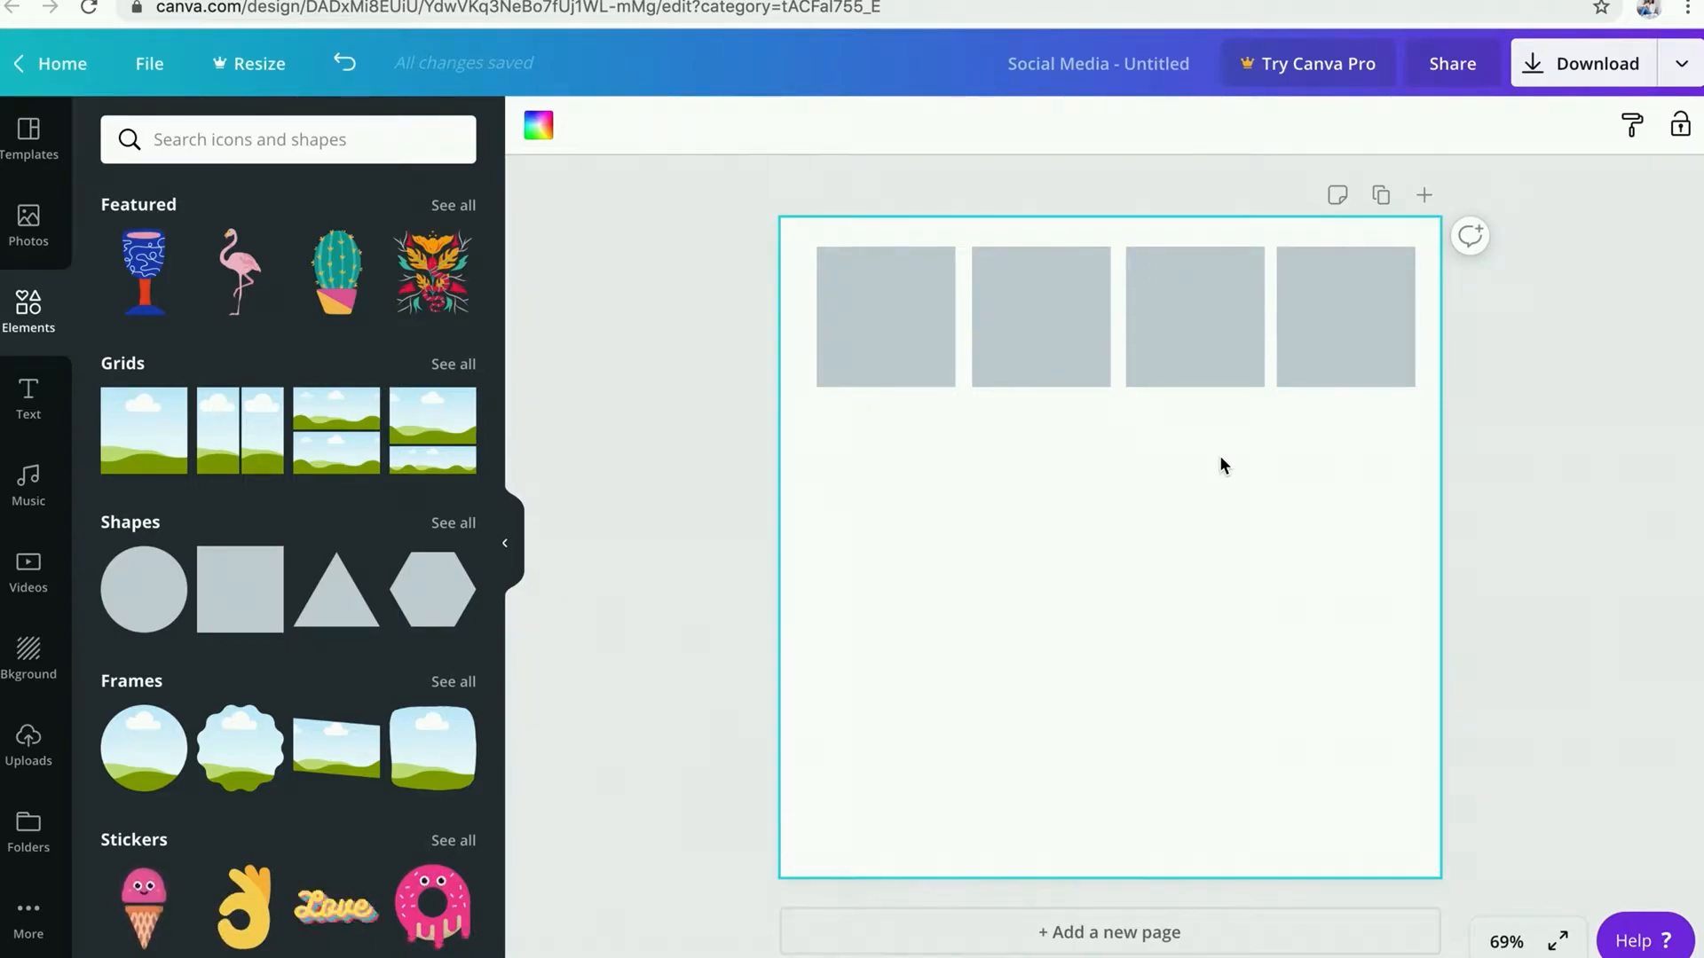
Step: Fill the first square of the row with colour #b19696 and select the second square
left_click(902, 320)
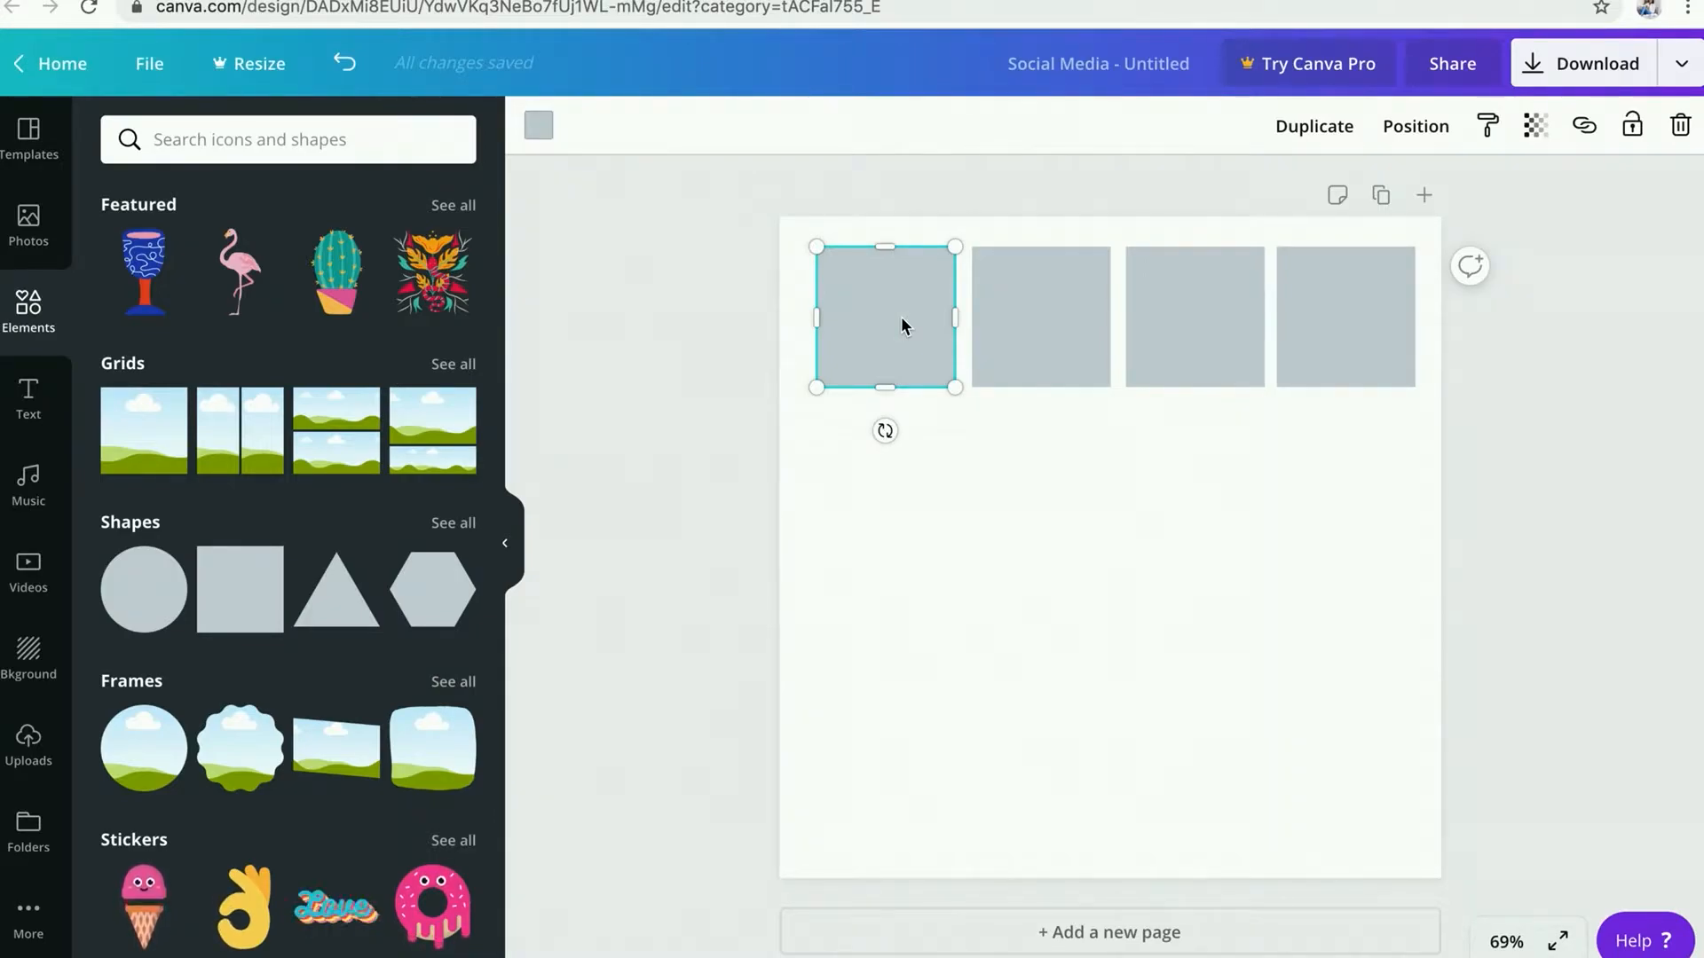
left_click(545, 131)
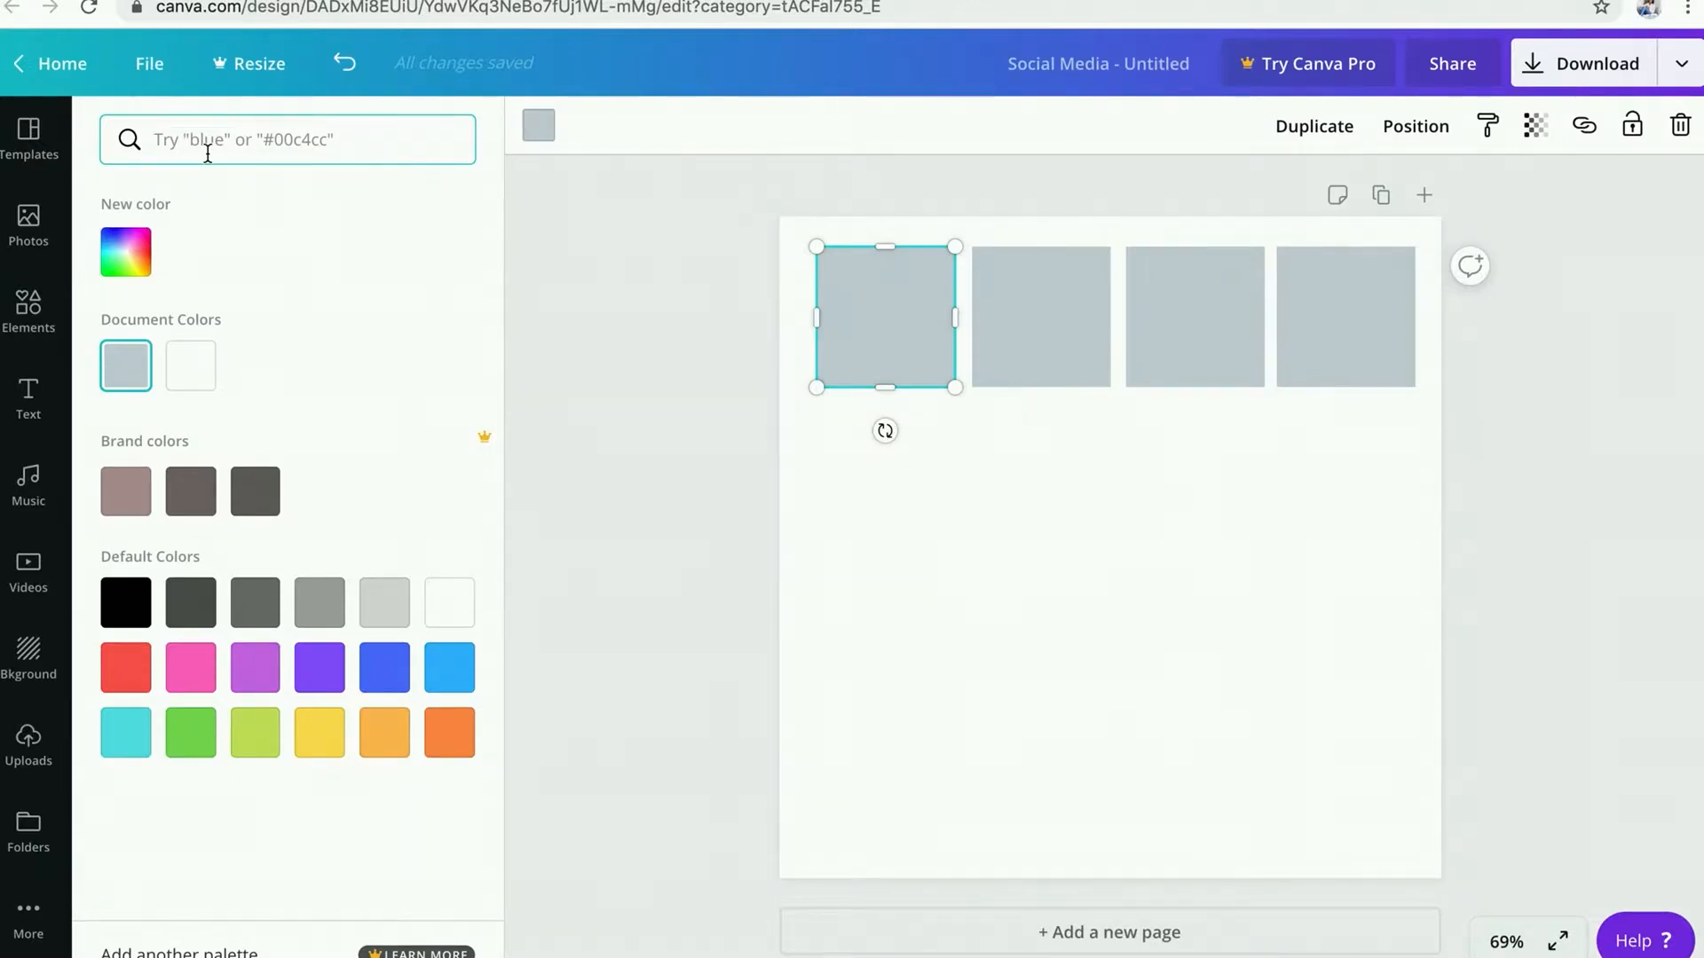
type("#")
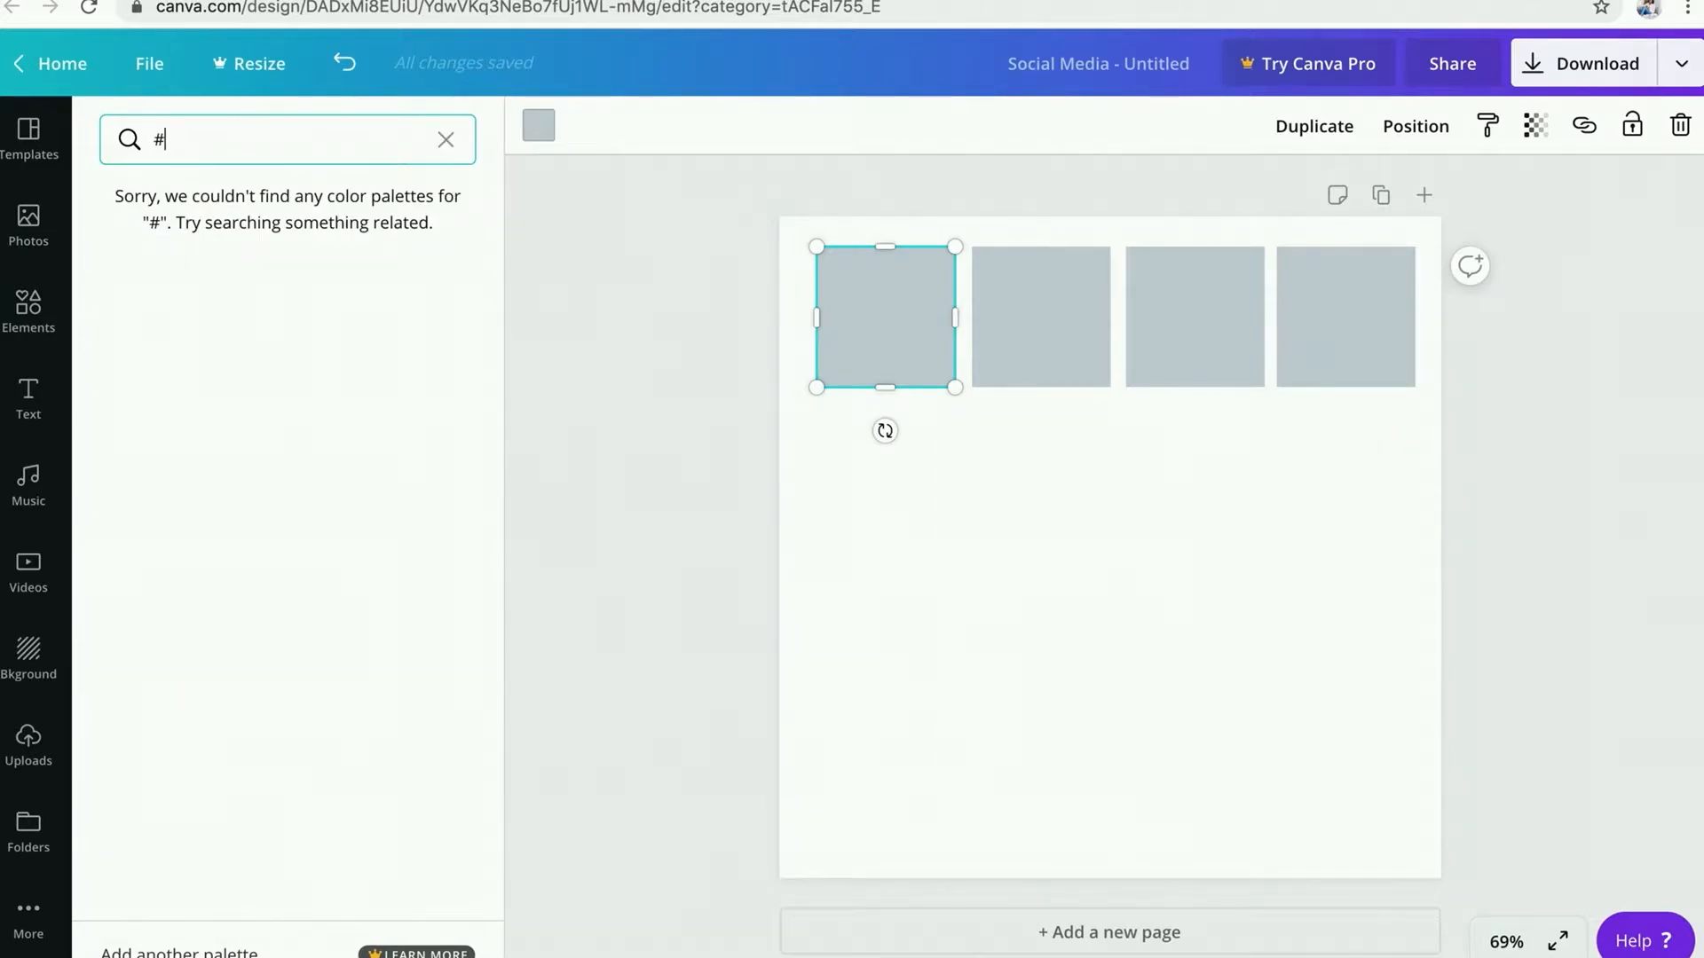
type("b1")
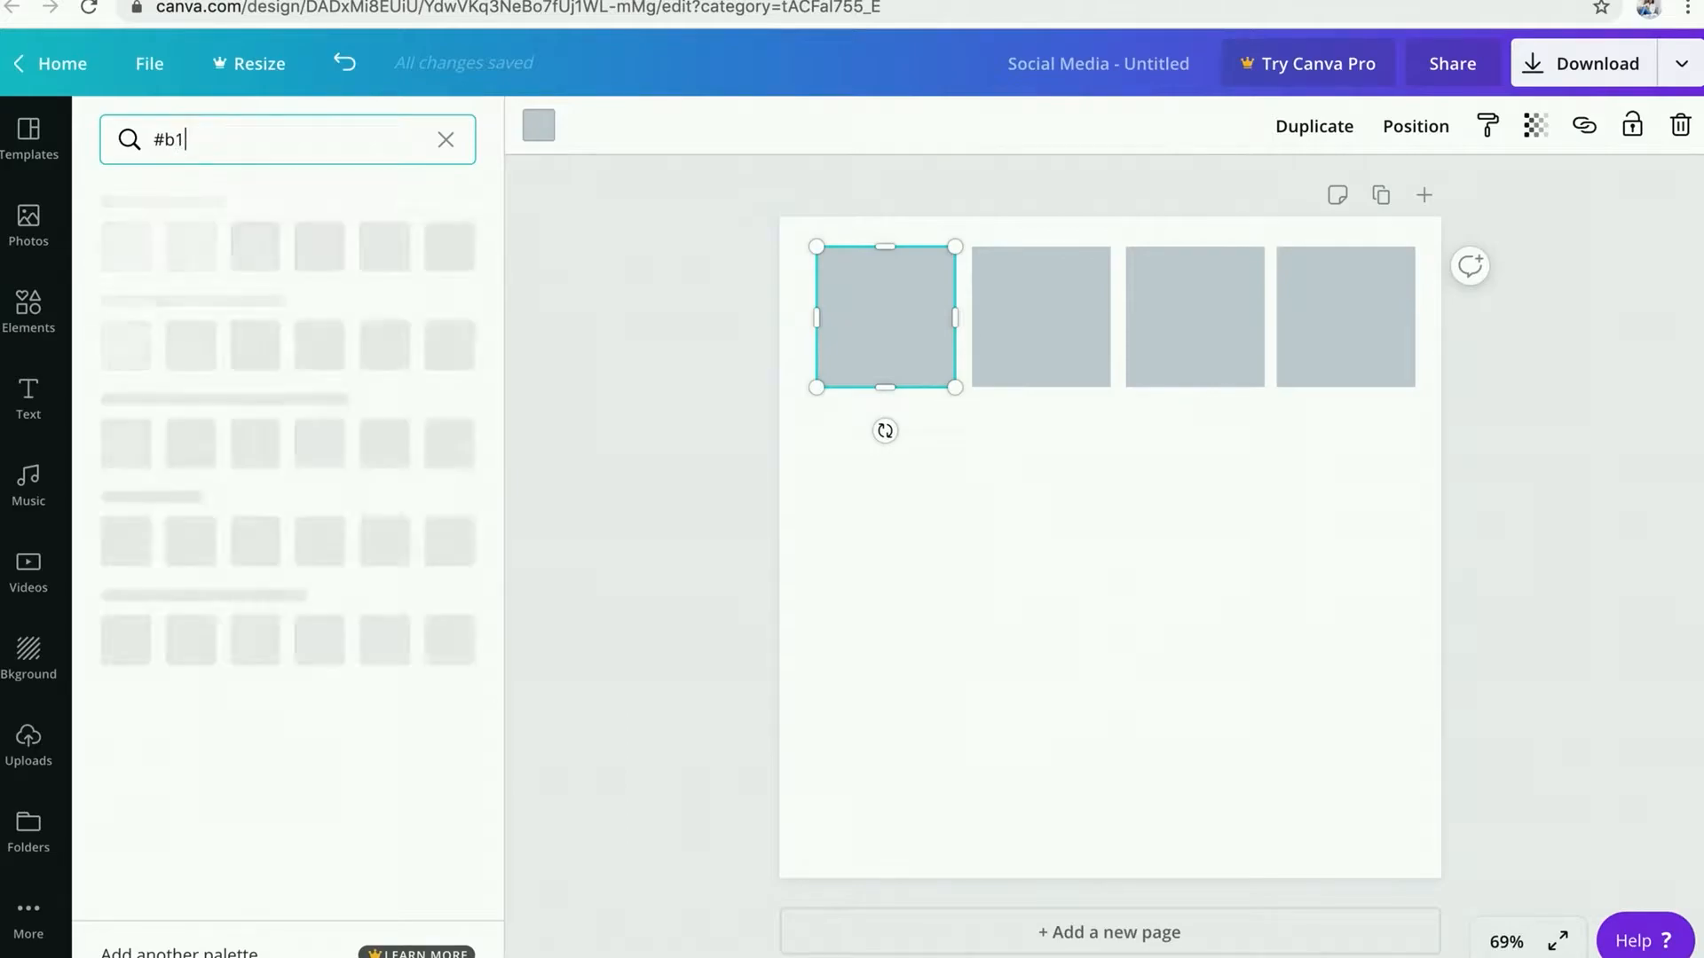
type("9696")
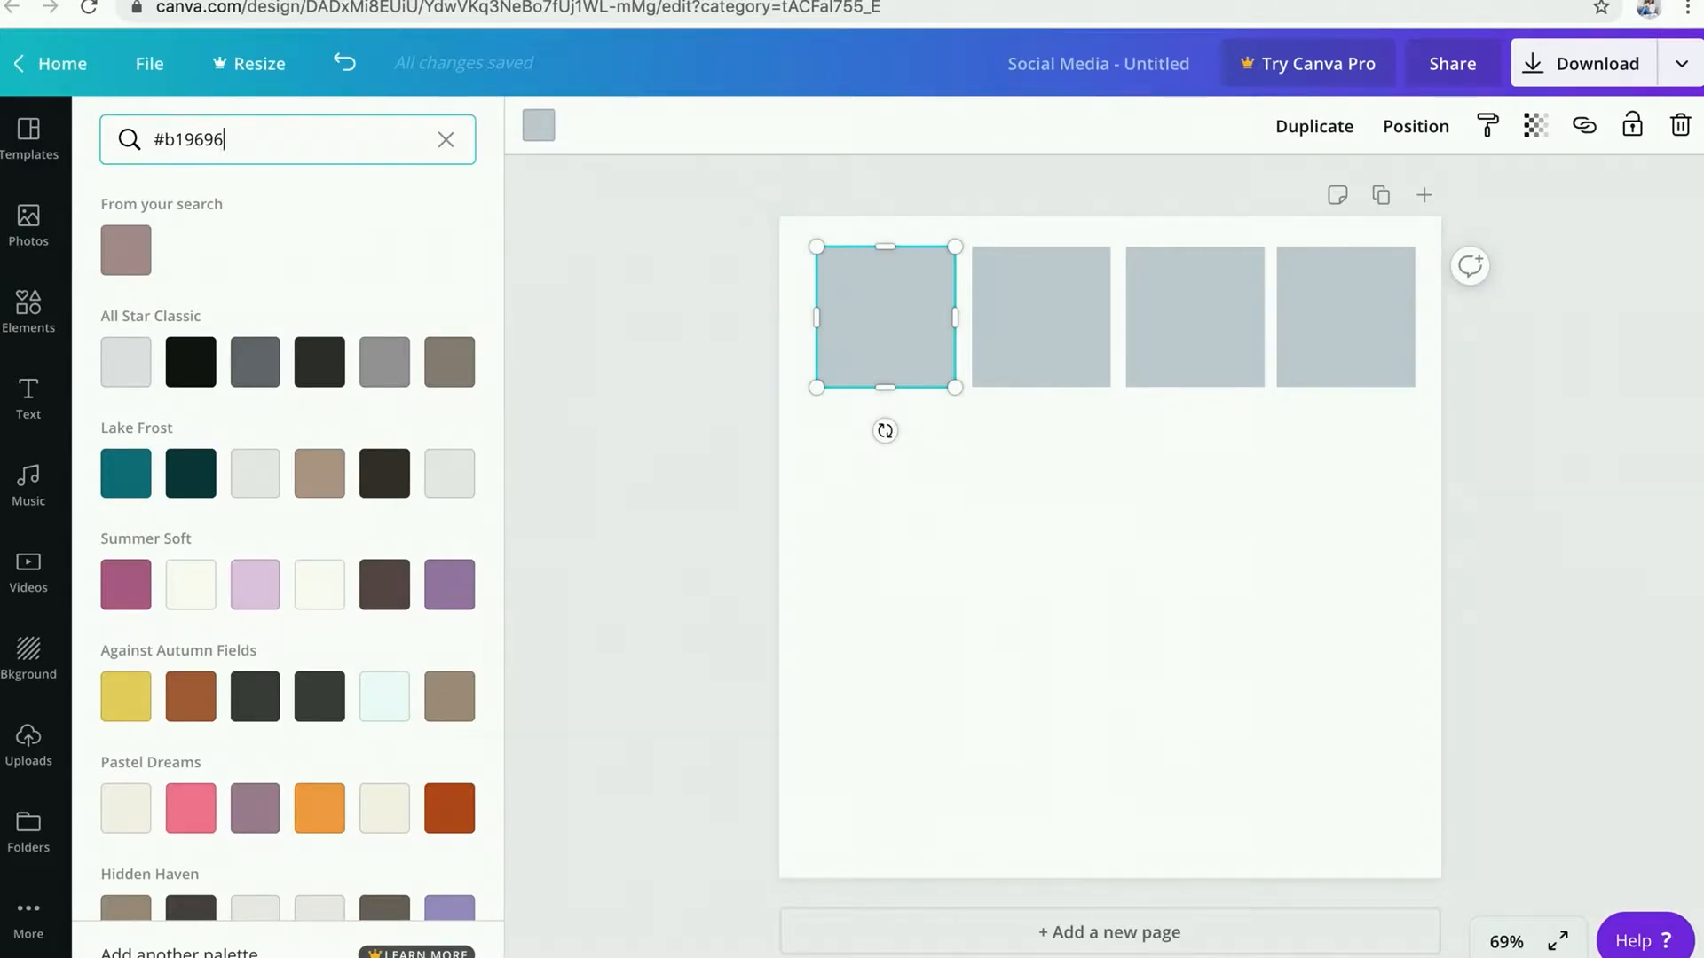
left_click(129, 256)
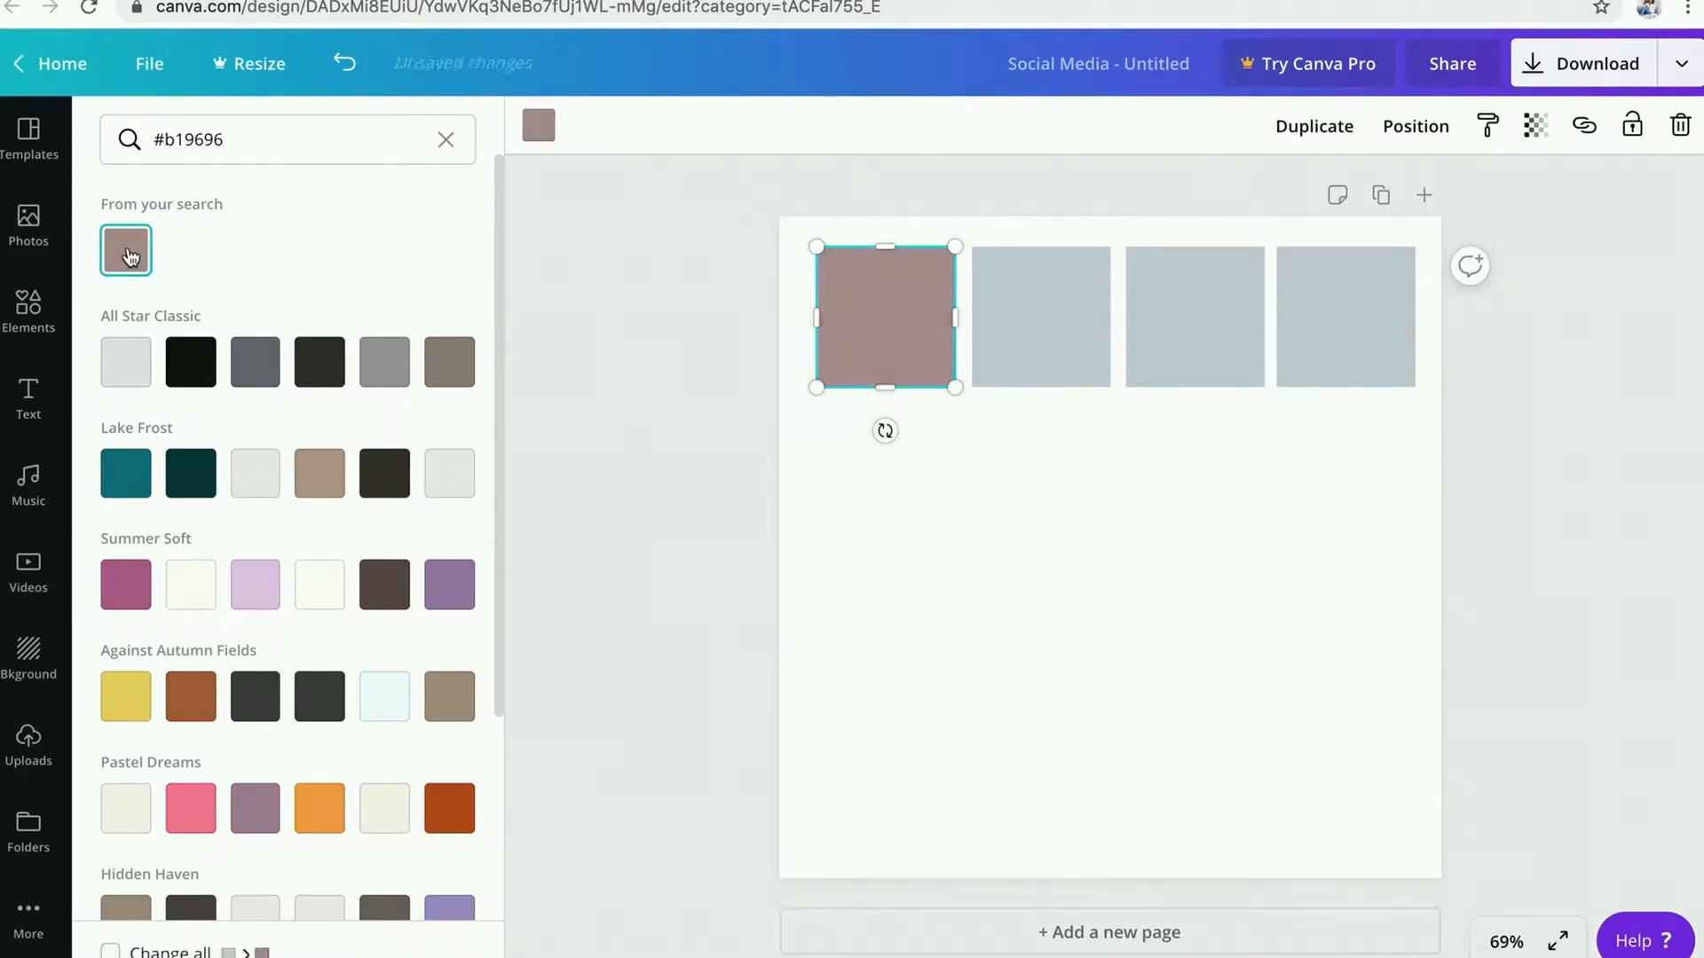
left_click(1017, 356)
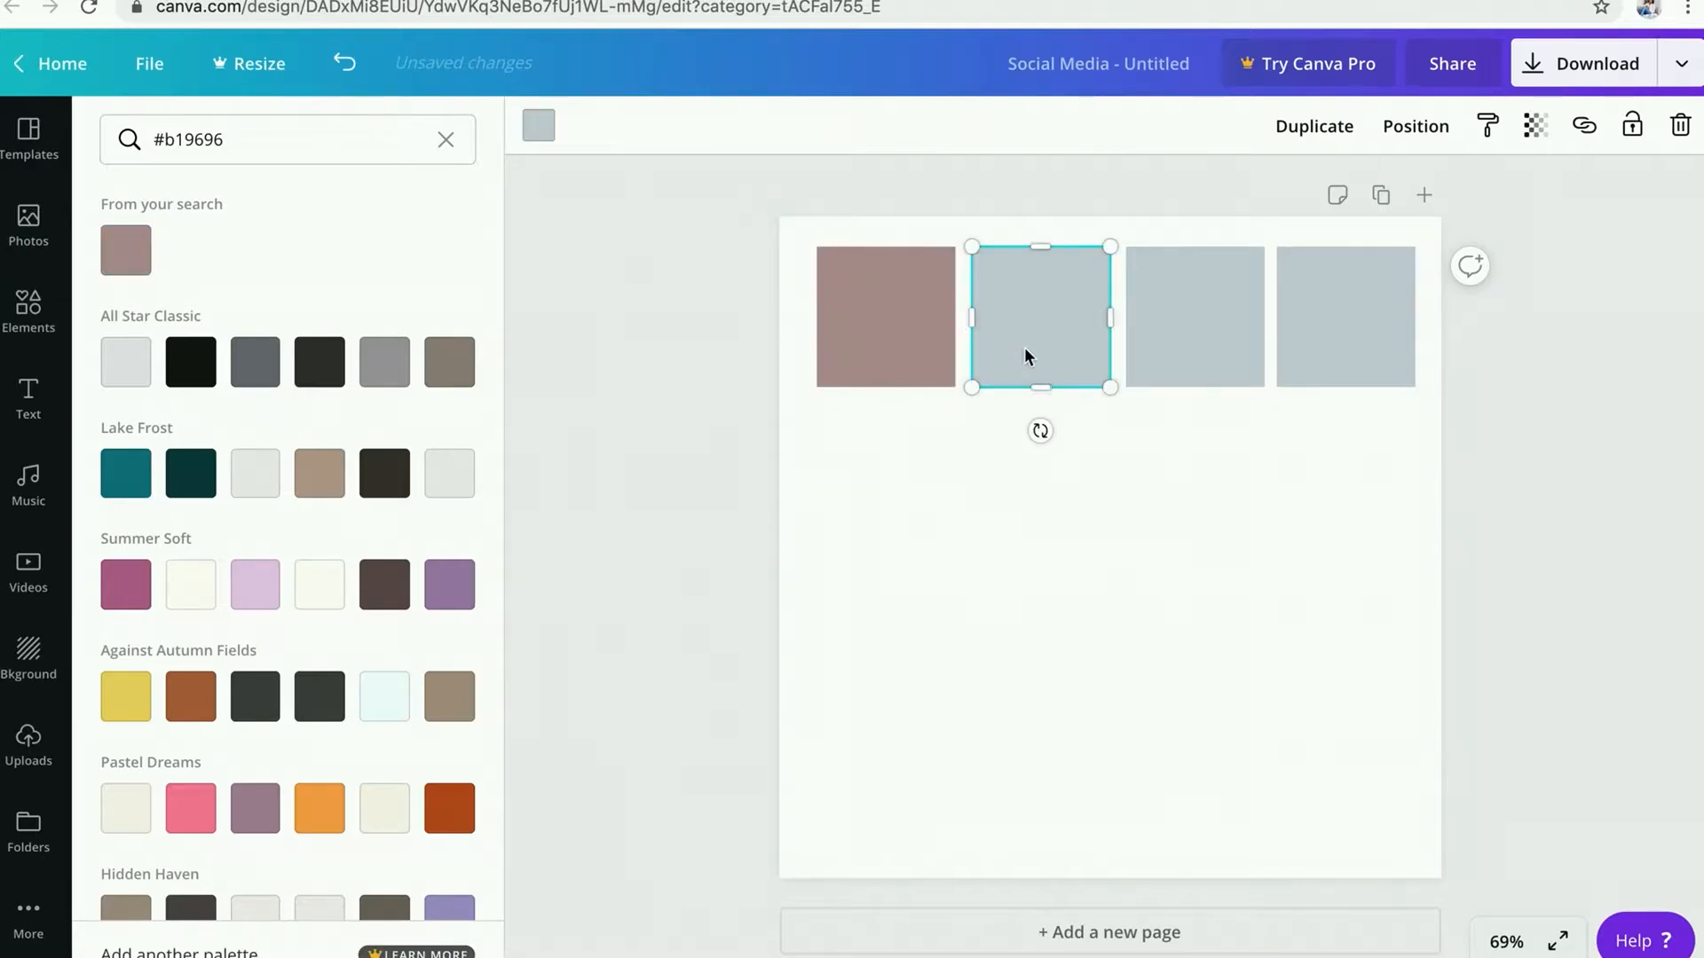
left_click(541, 129)
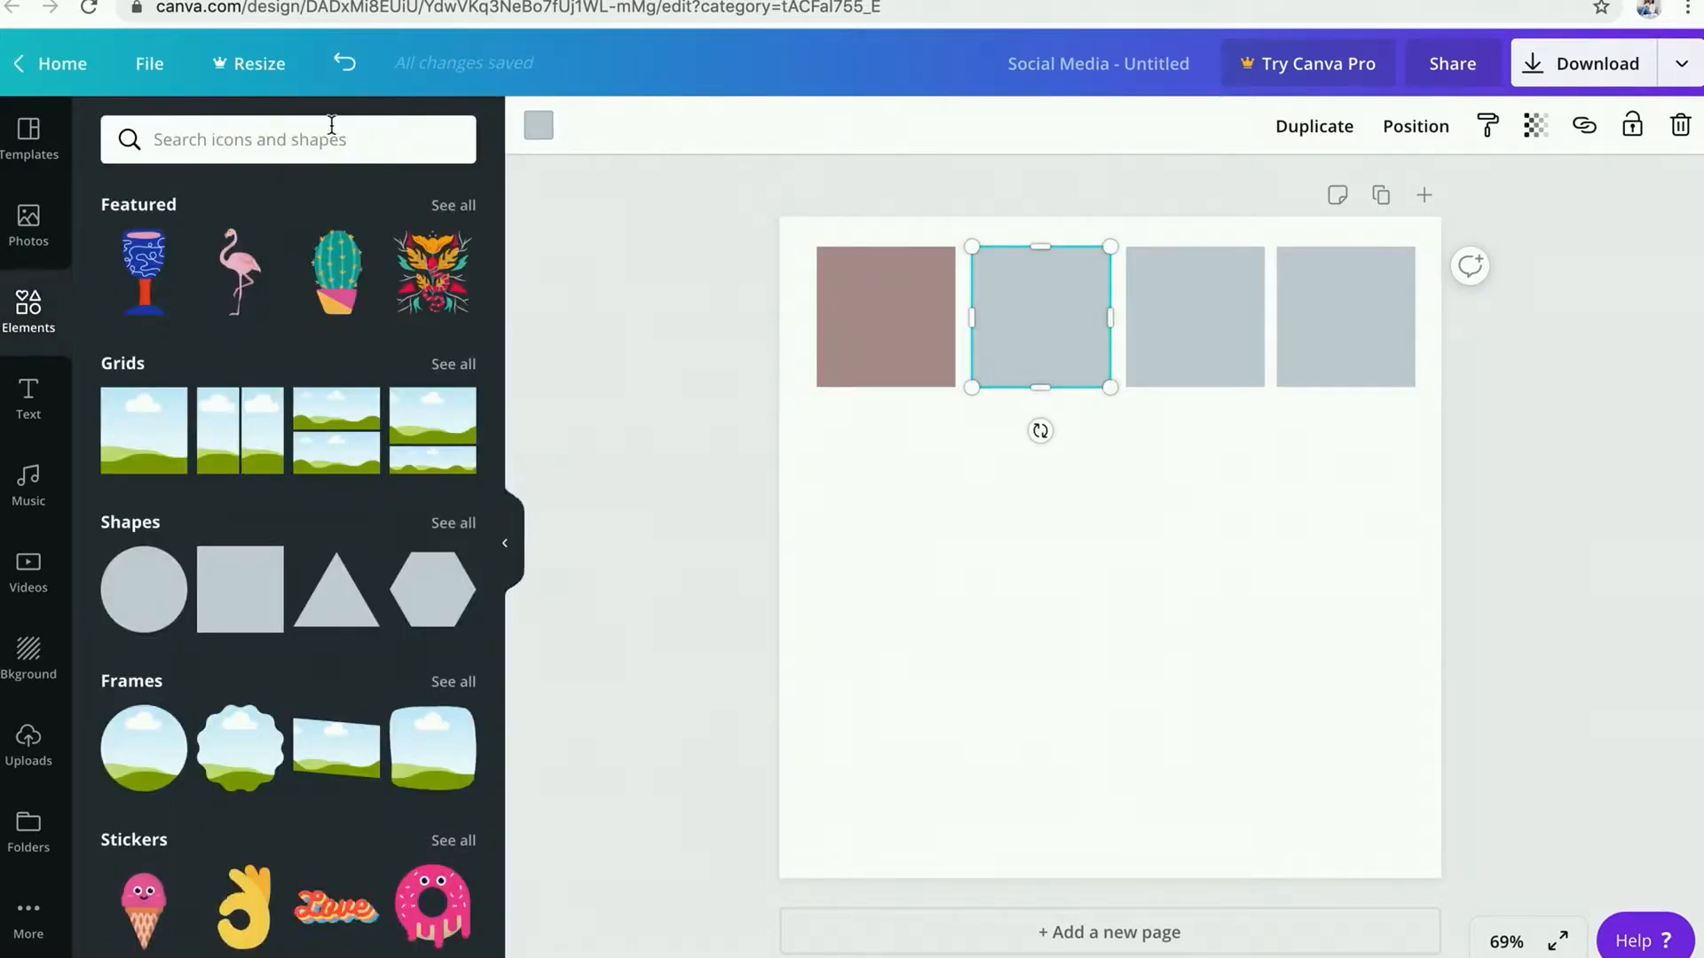
left_click(331, 134)
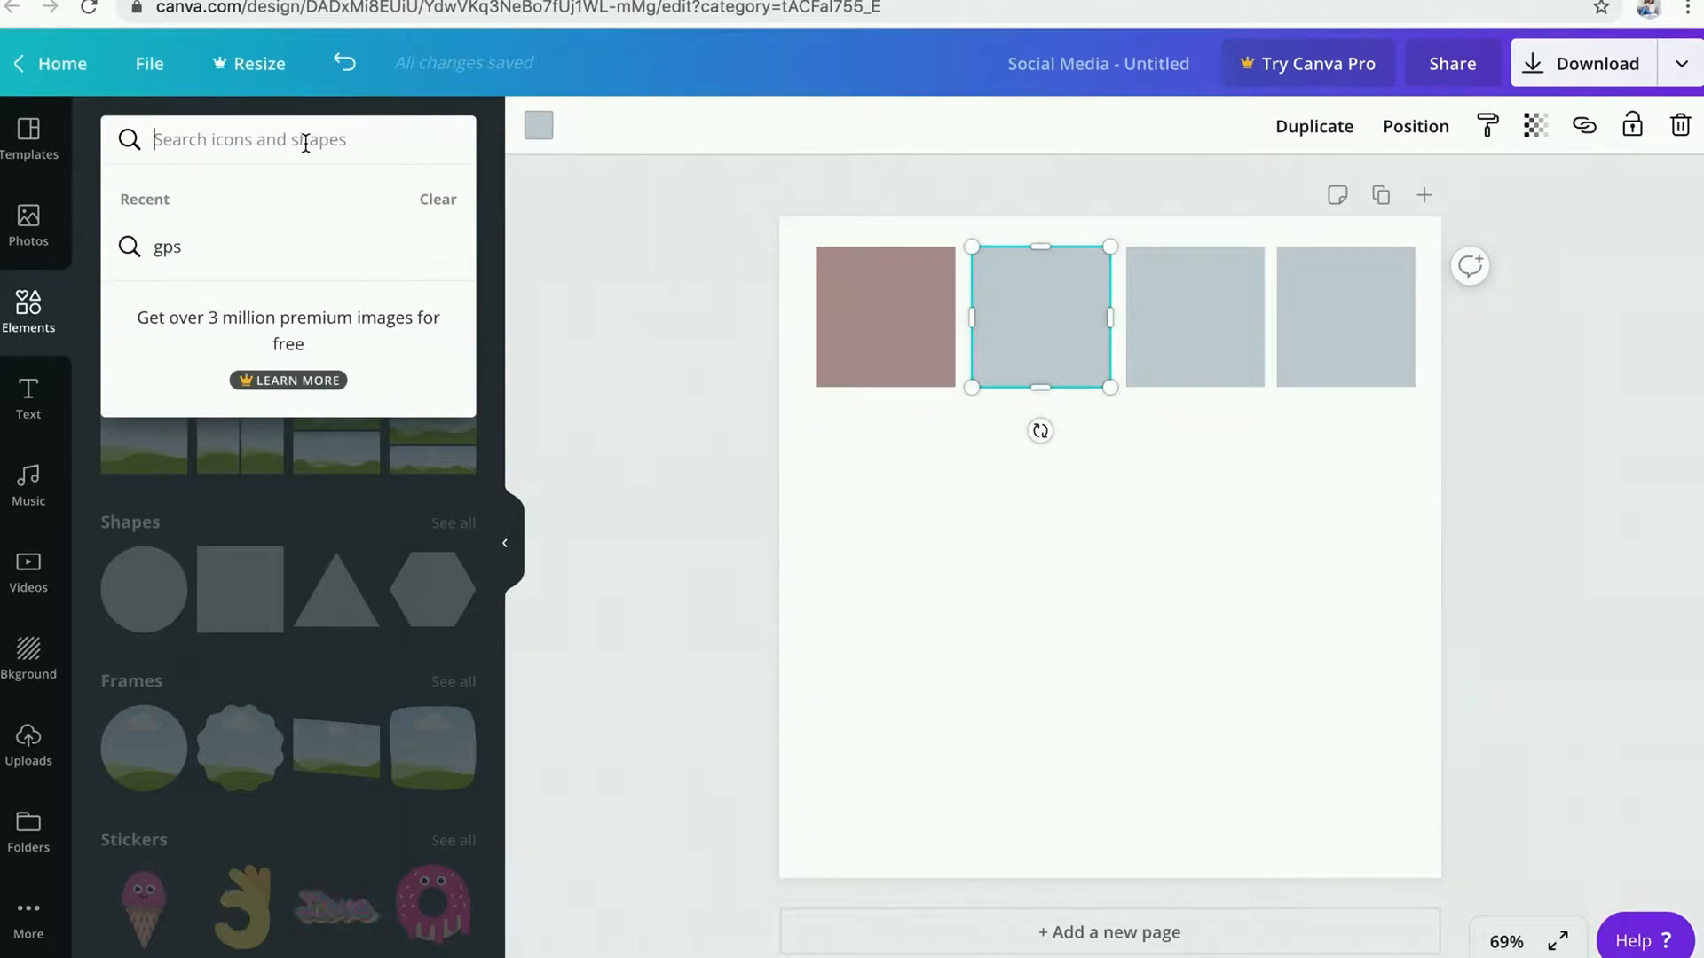
type("#7")
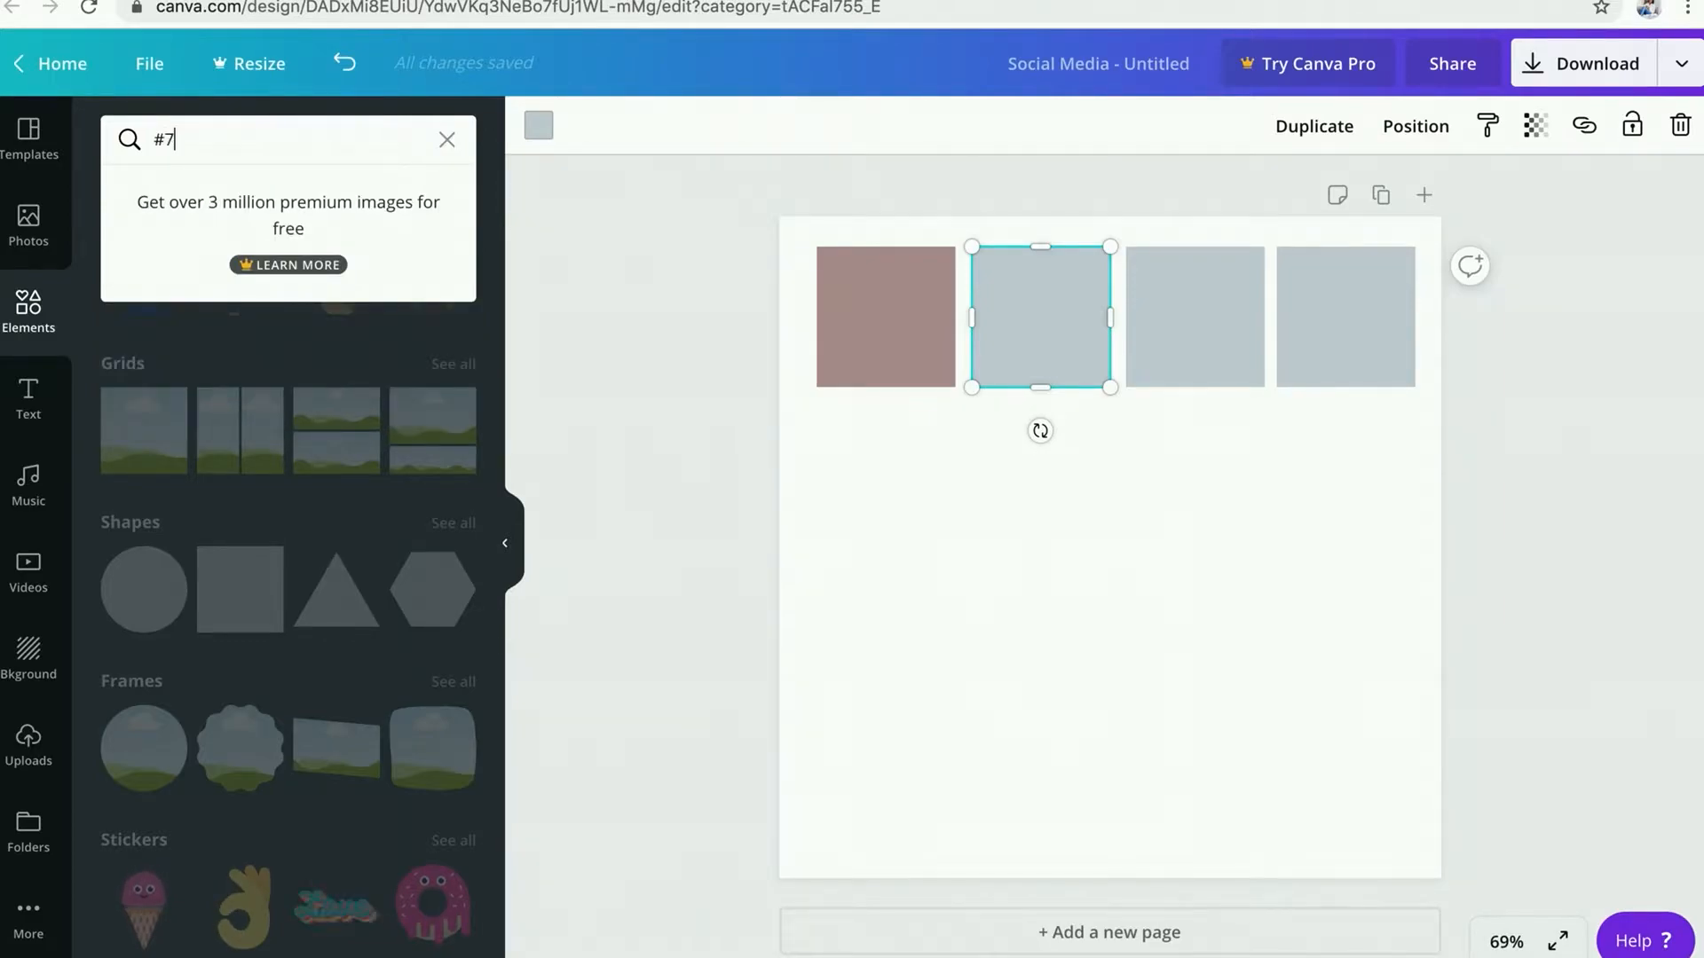
type("86")
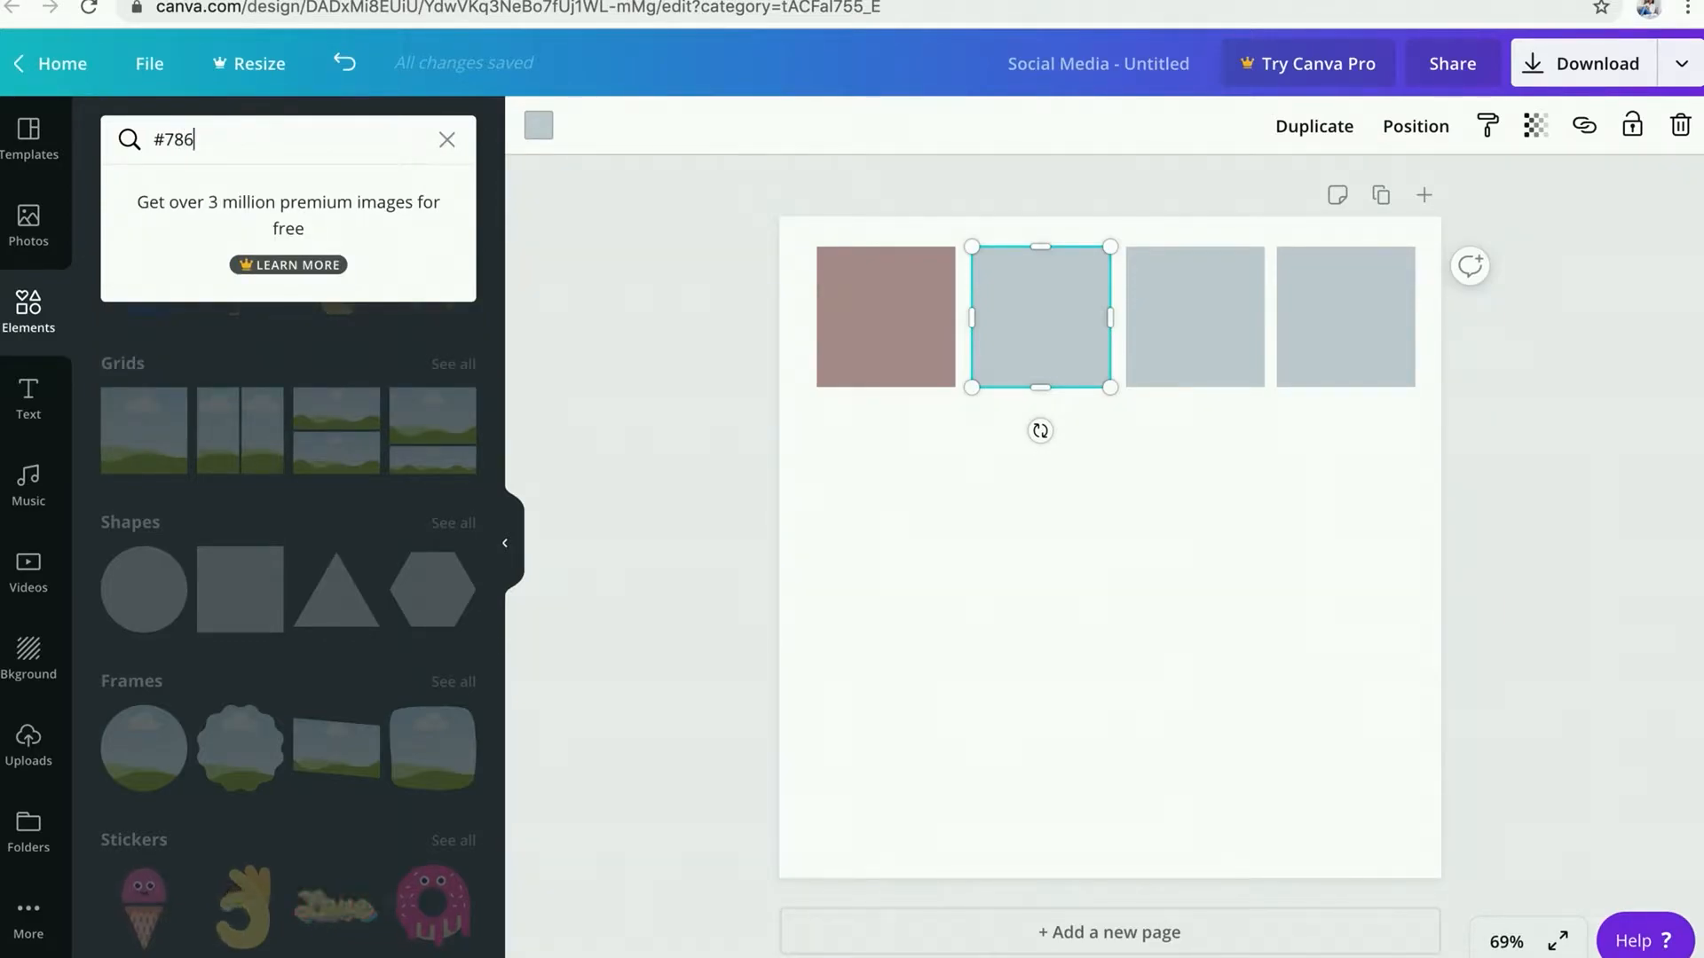
type("c6c")
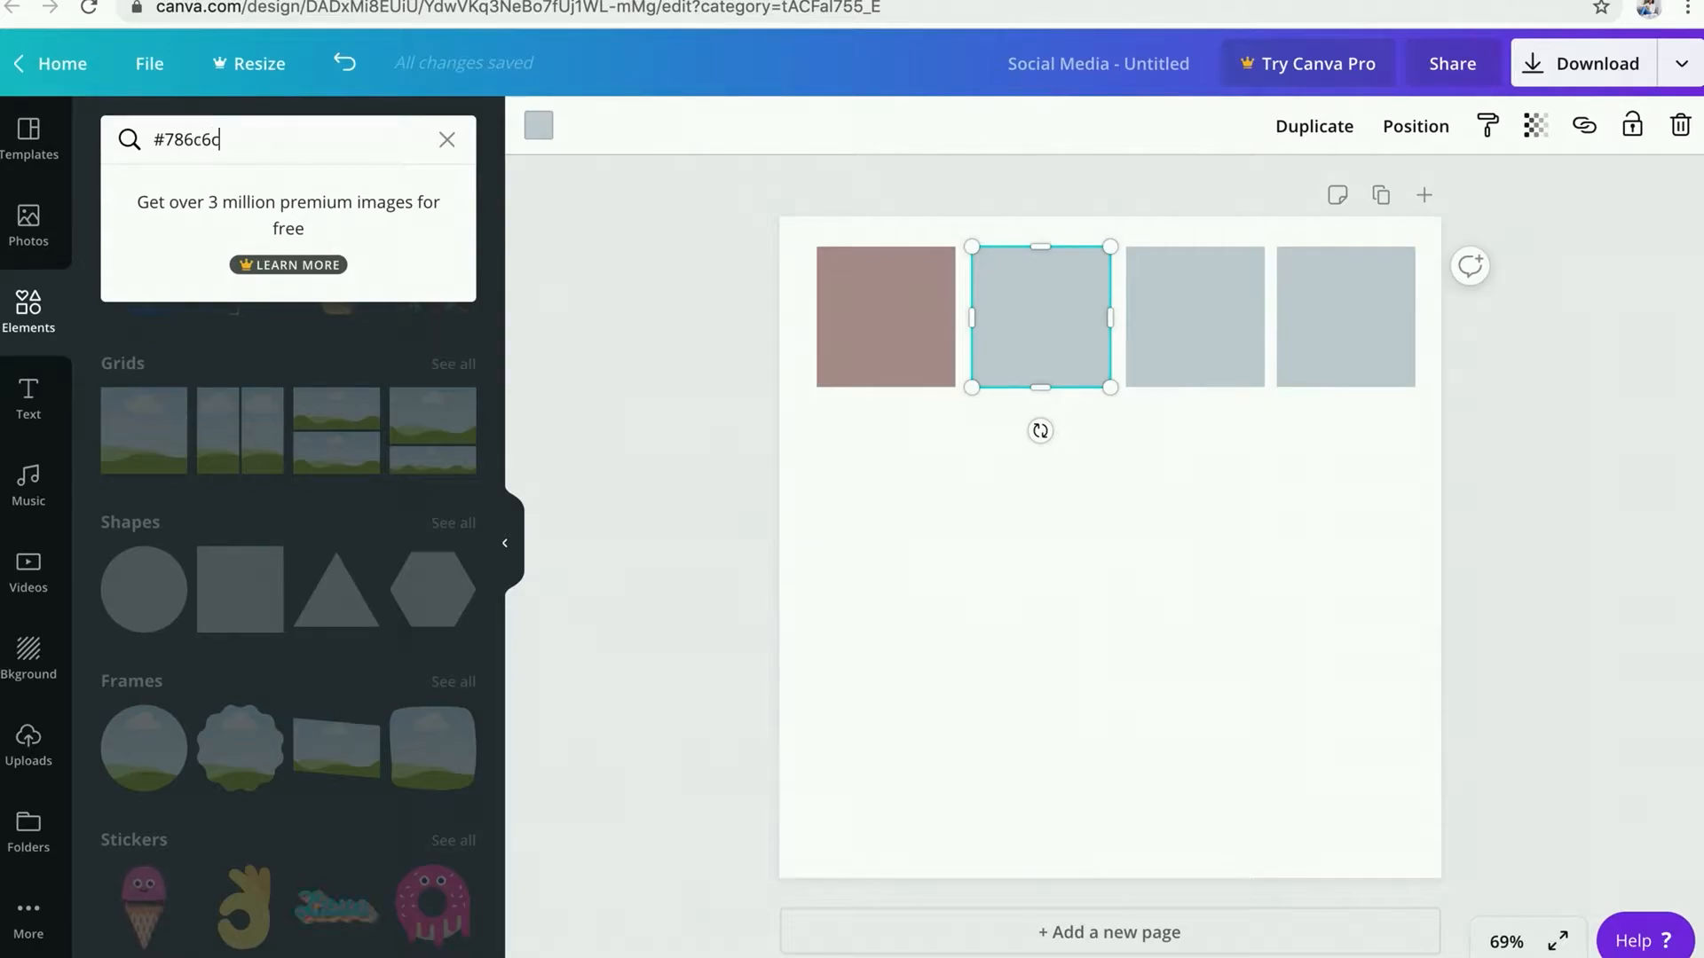
key("Return")
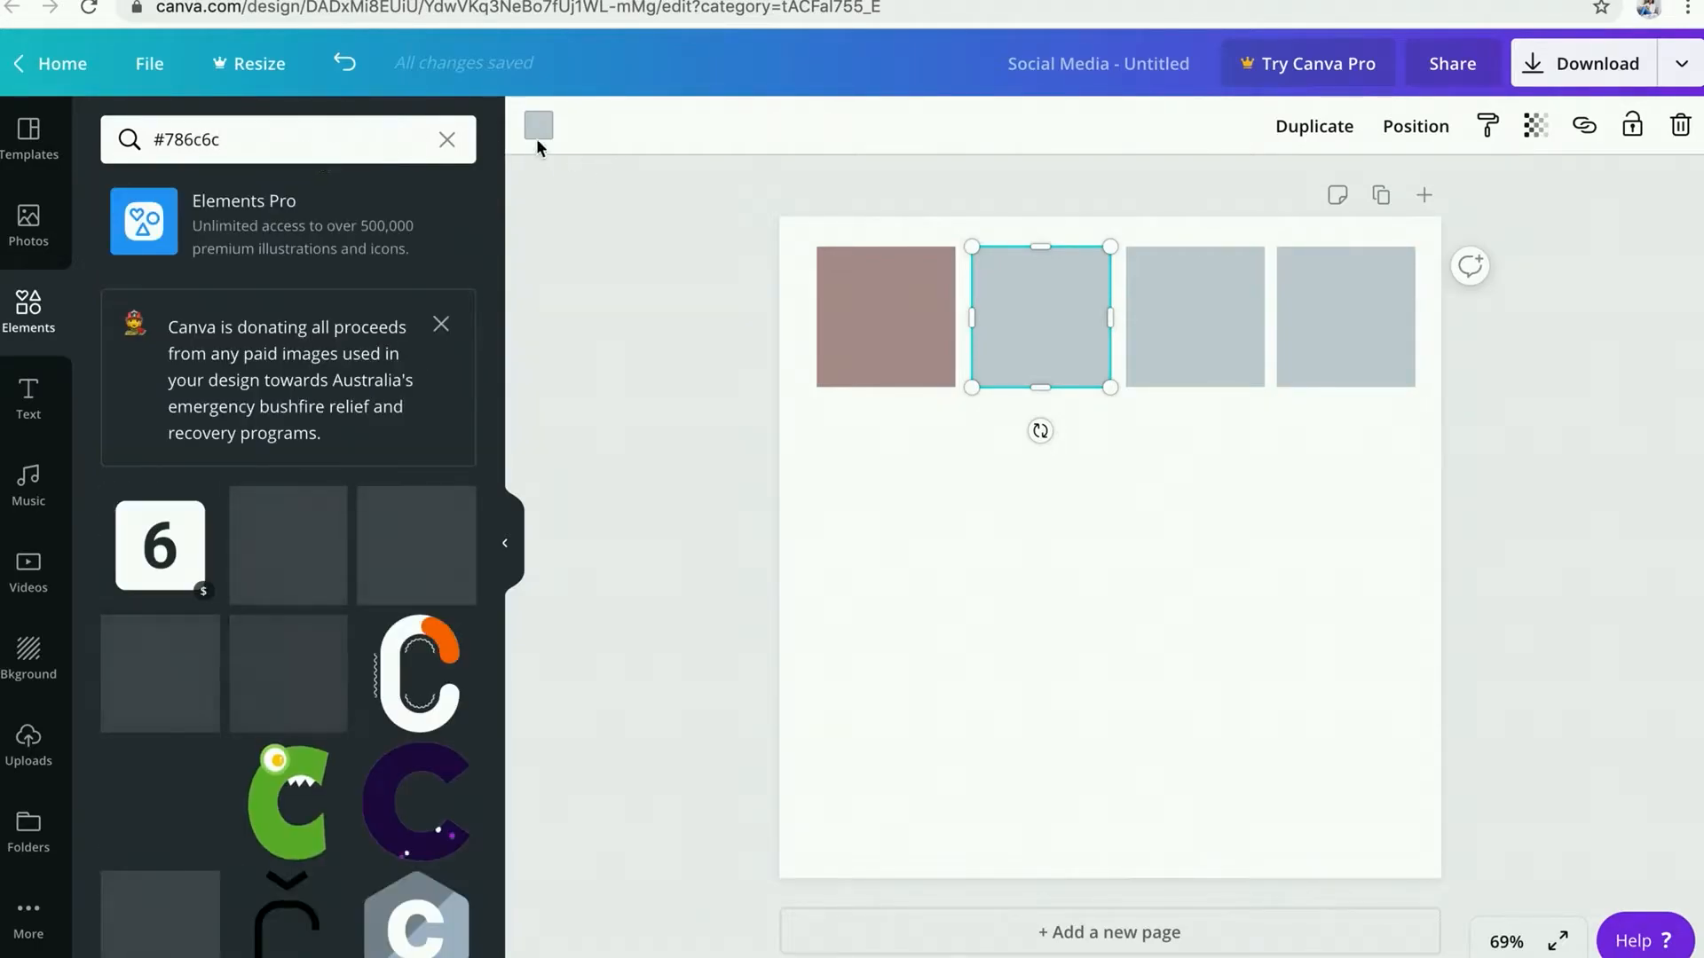
Step: Fill the second square of the row with colour #786c6c
left_click(537, 124)
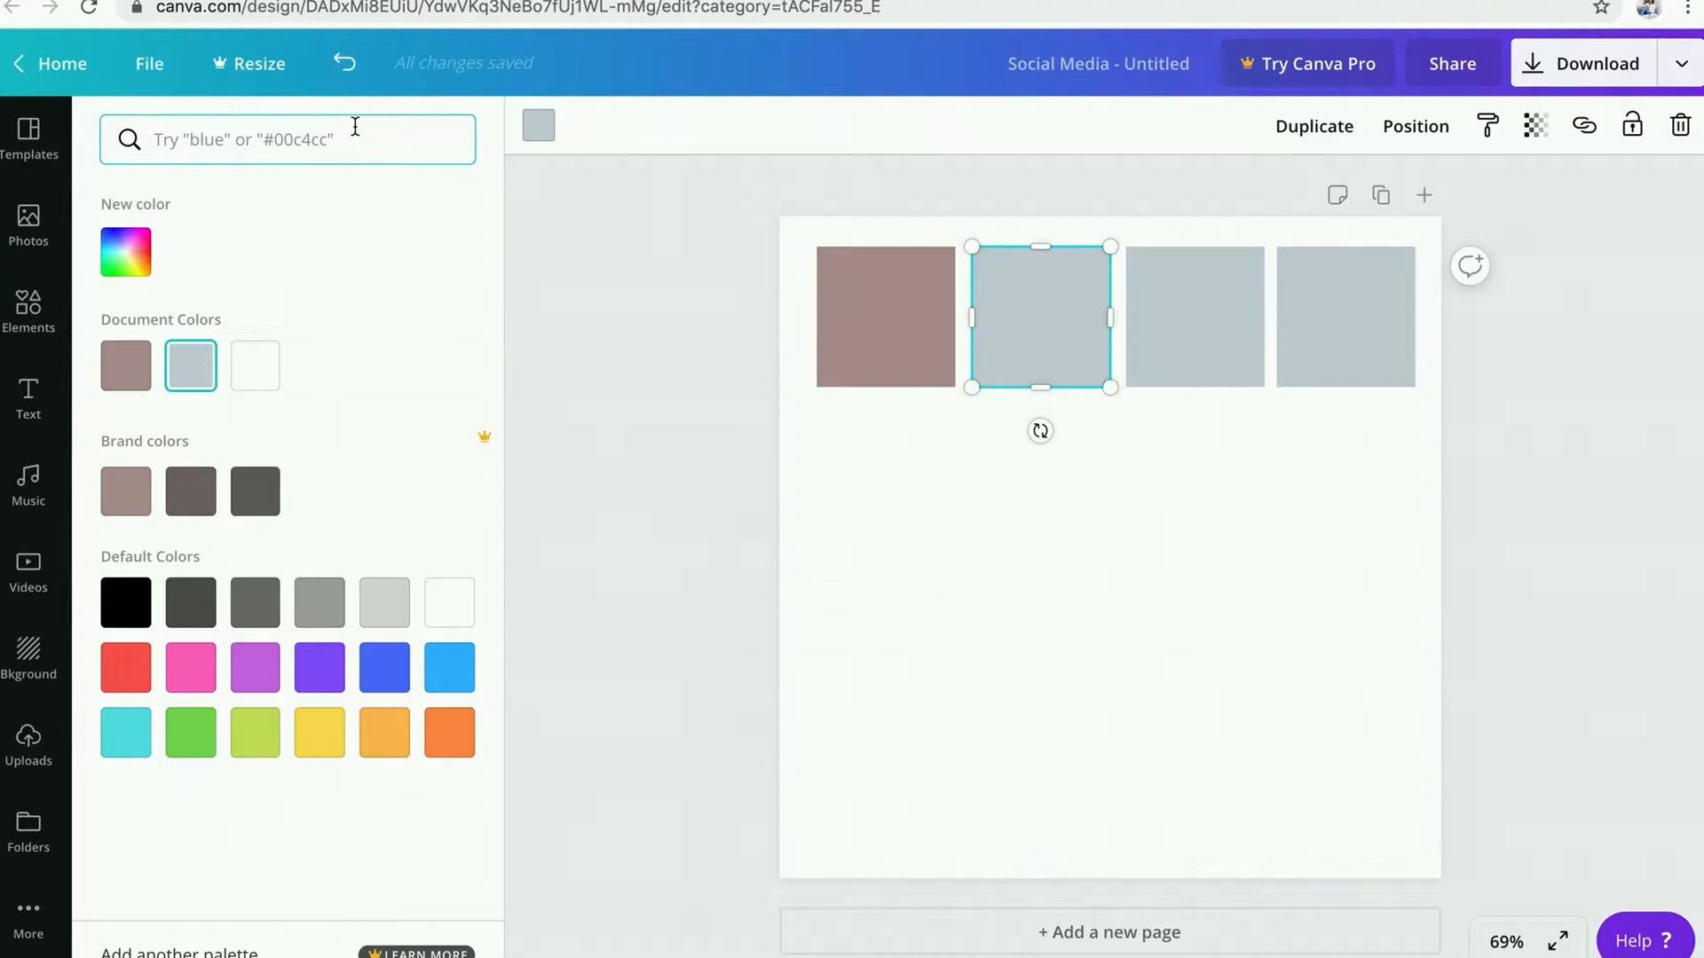
type("#786c6c")
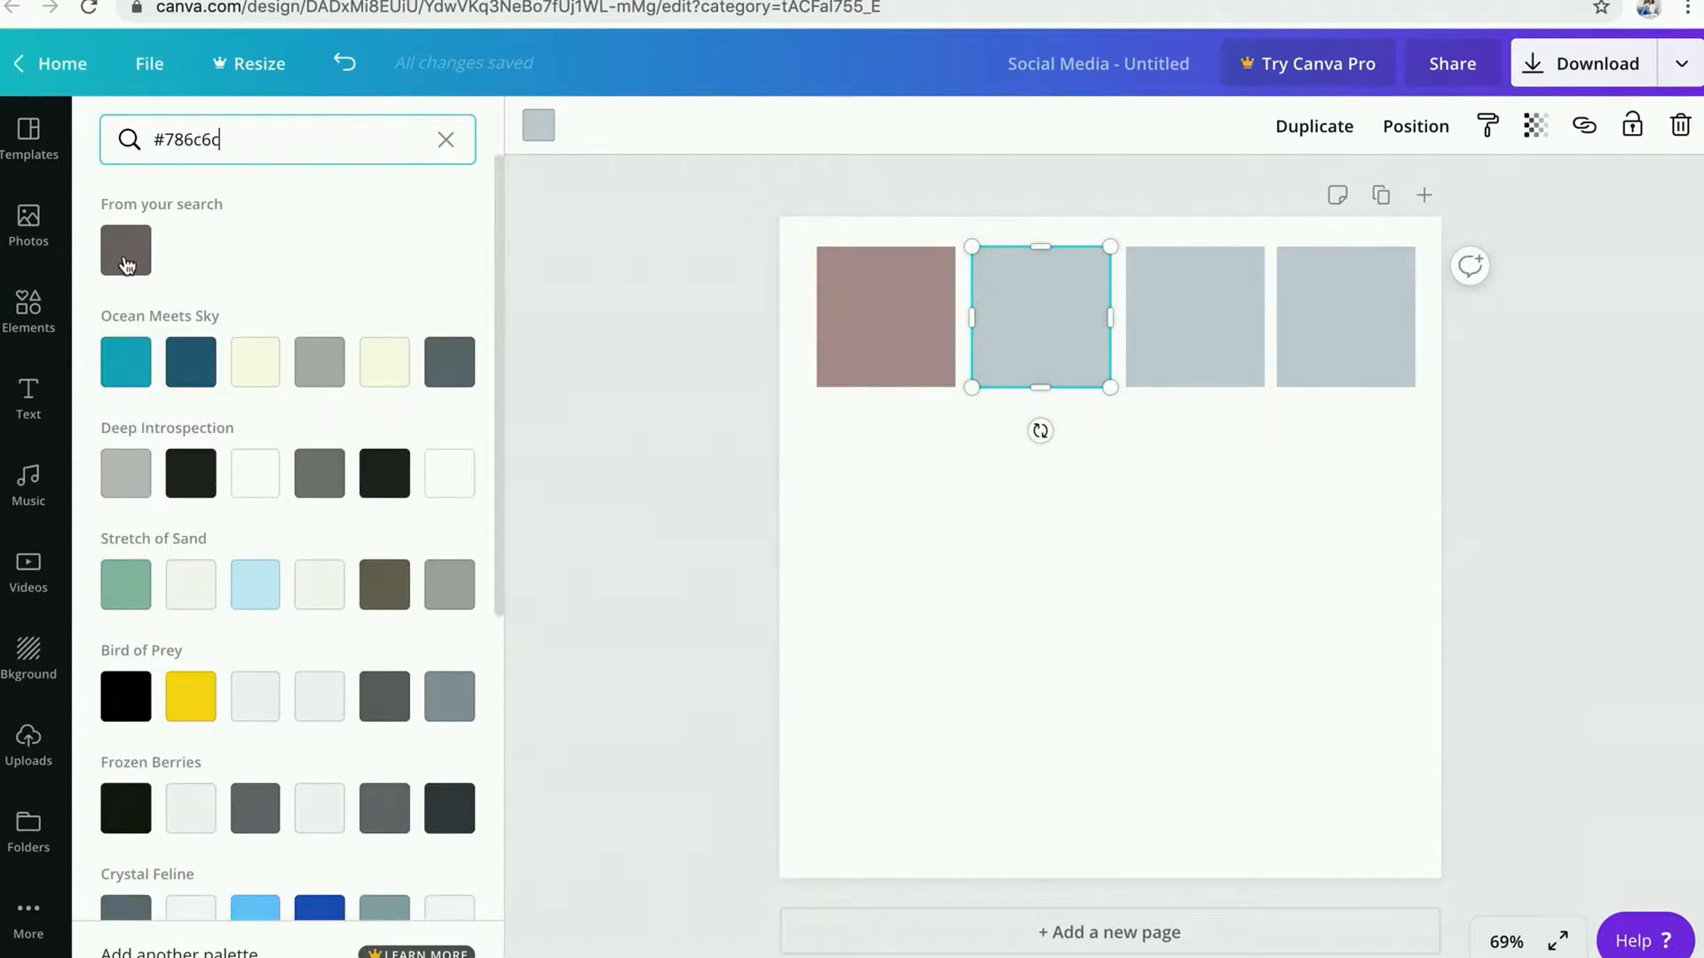
left_click(125, 250)
Step: Fill the third square of the row with colour #6a6464
left_click(1171, 301)
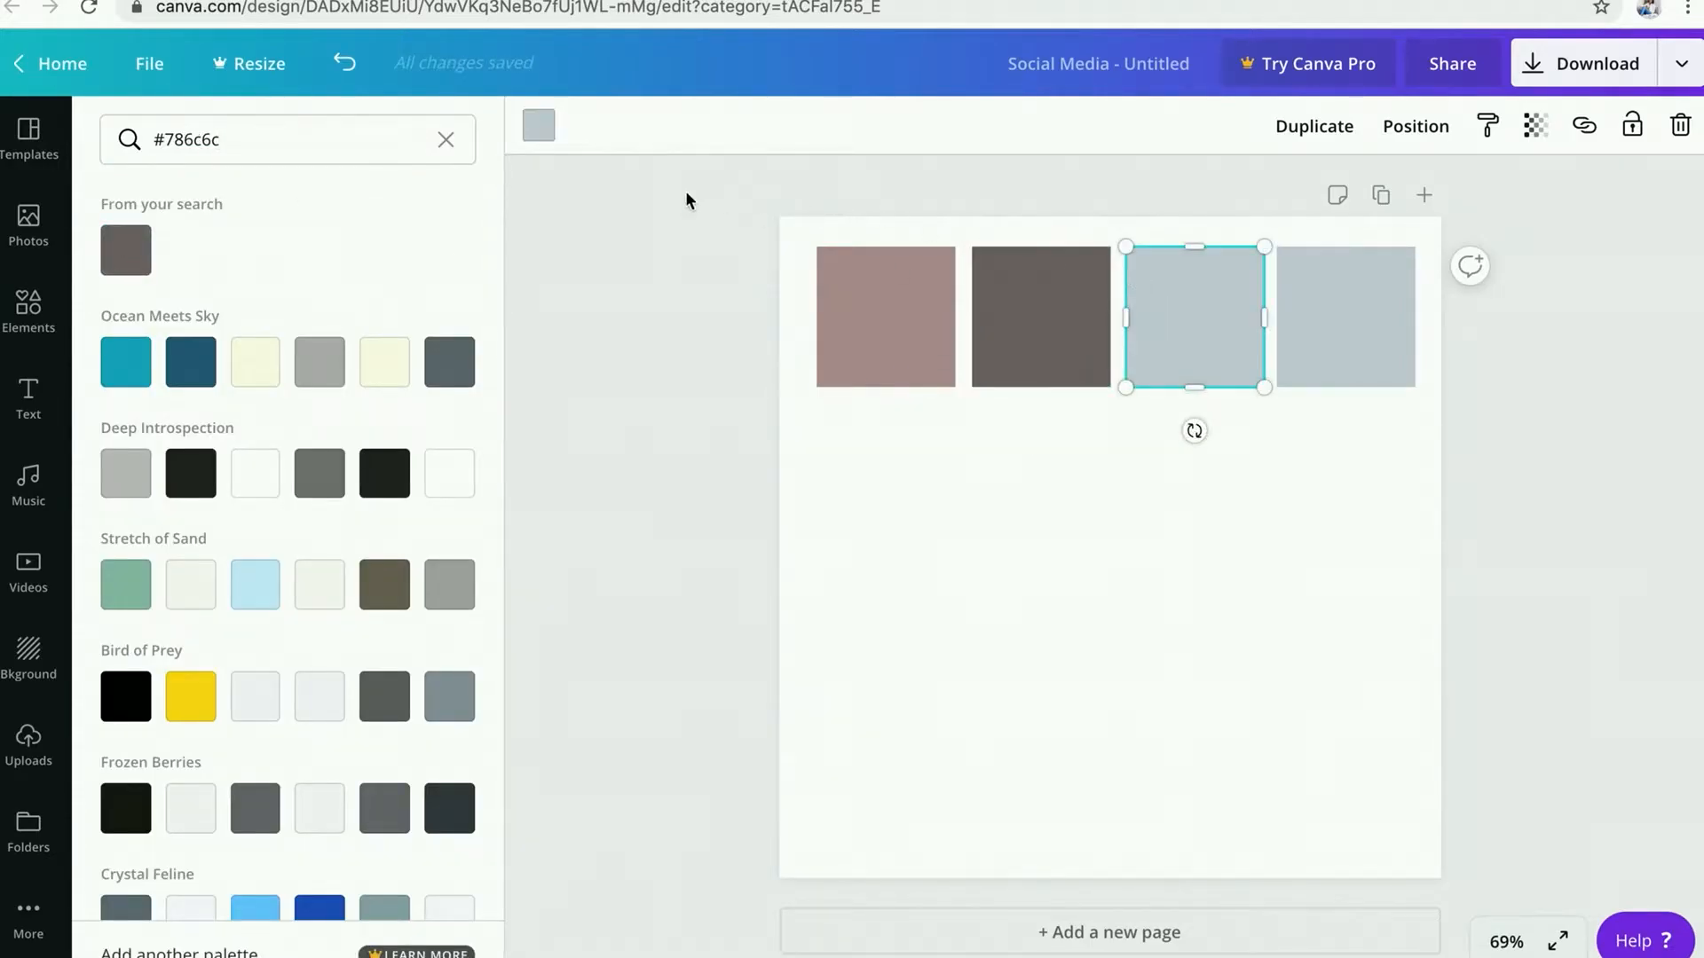
left_click(539, 126)
left_click(550, 133)
left_click(251, 146)
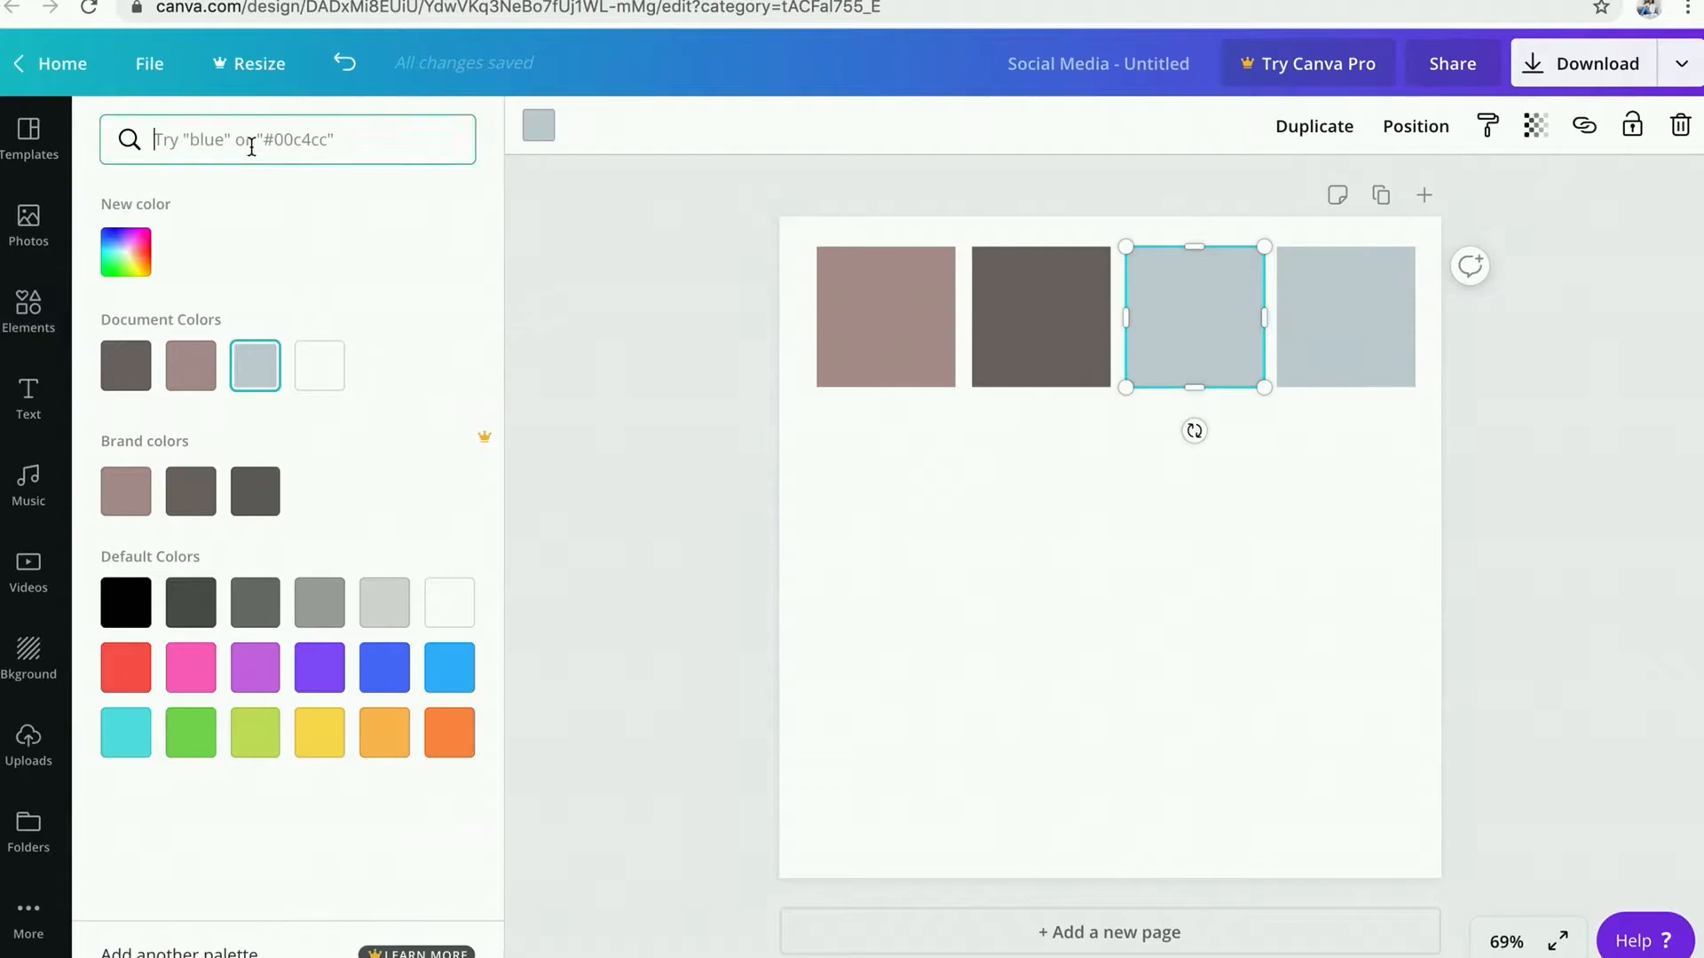
type("#")
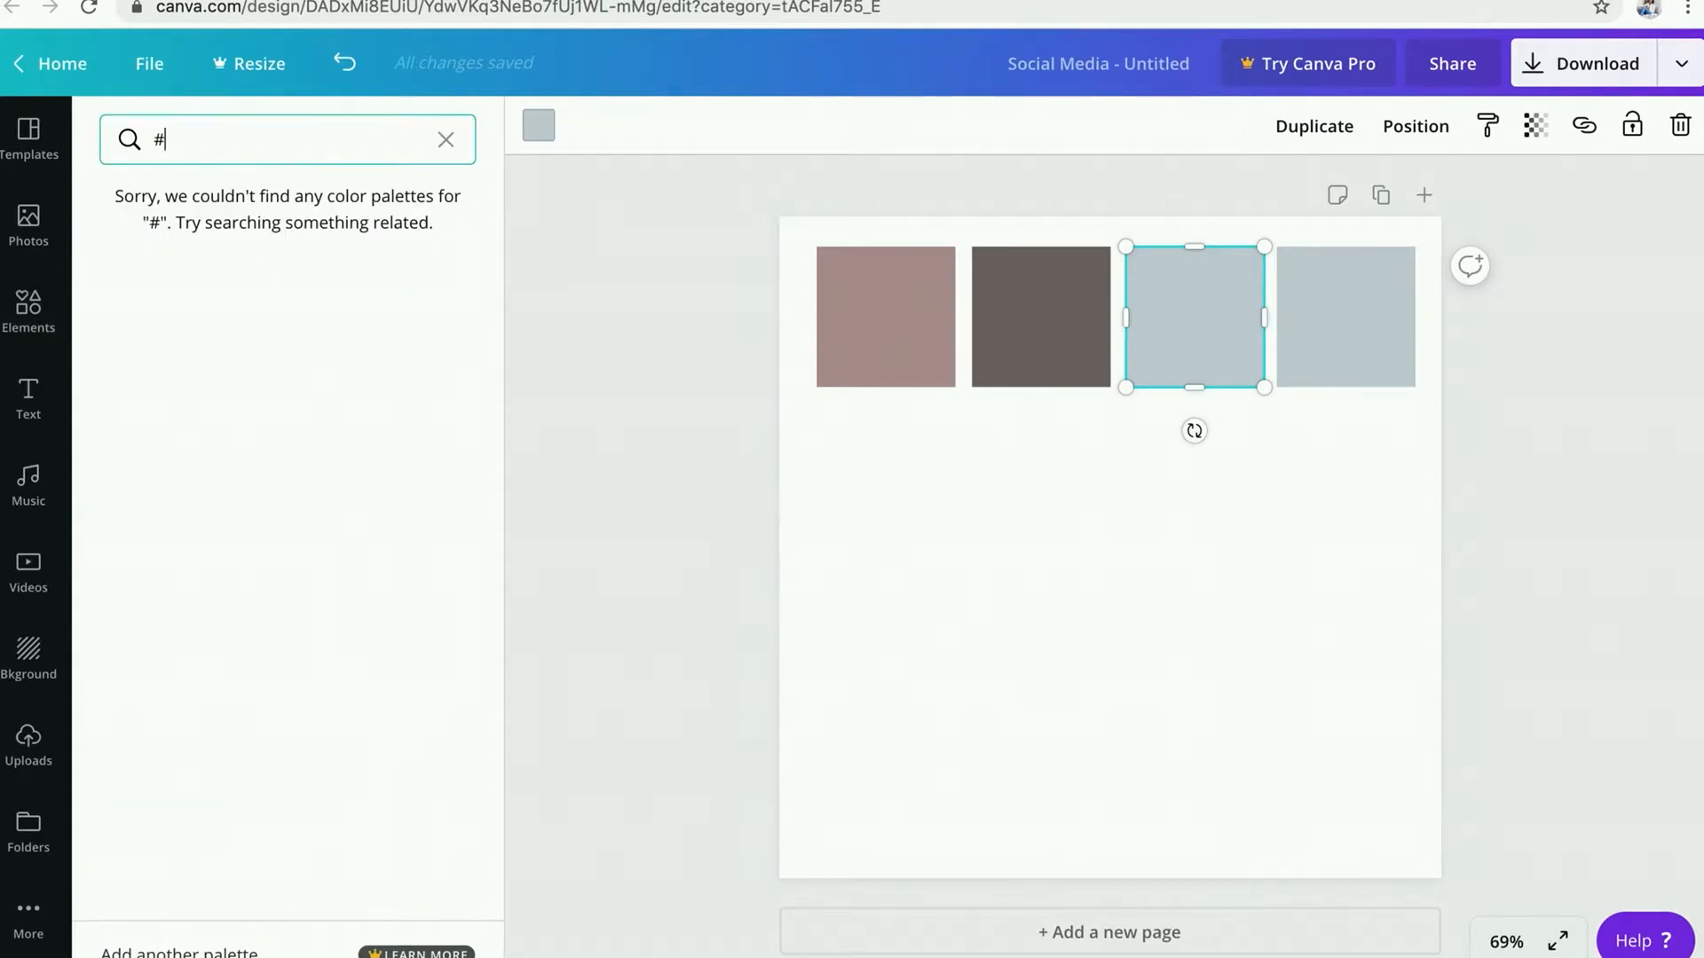
type("6a")
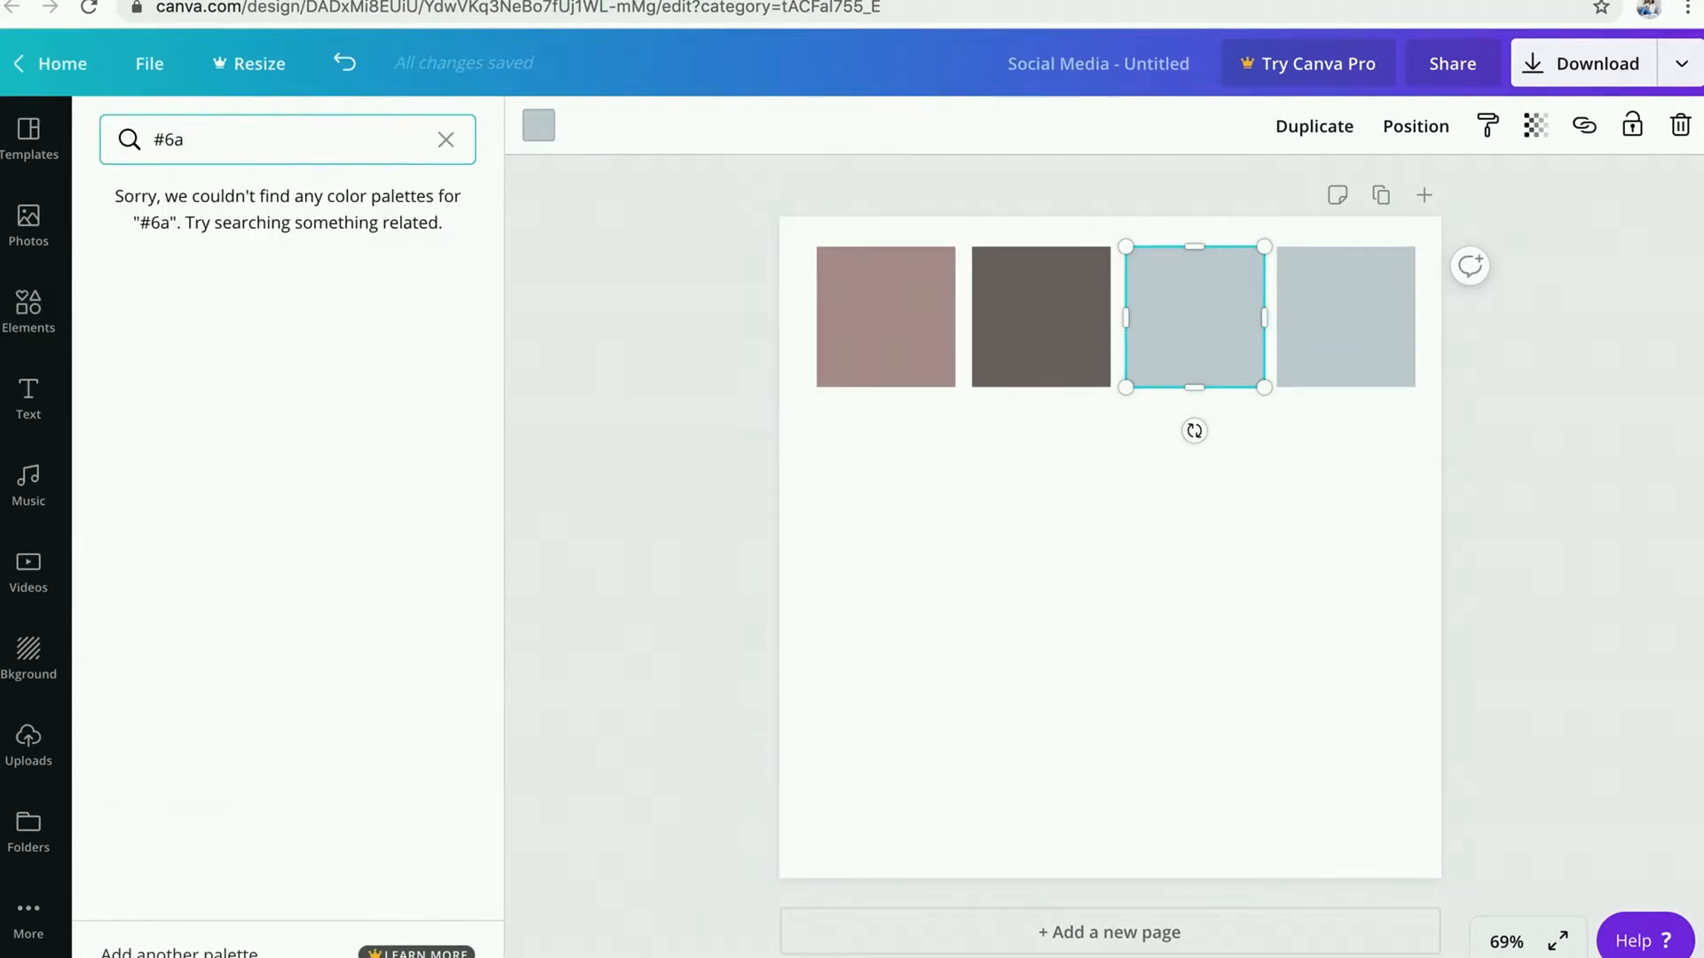
type("6464")
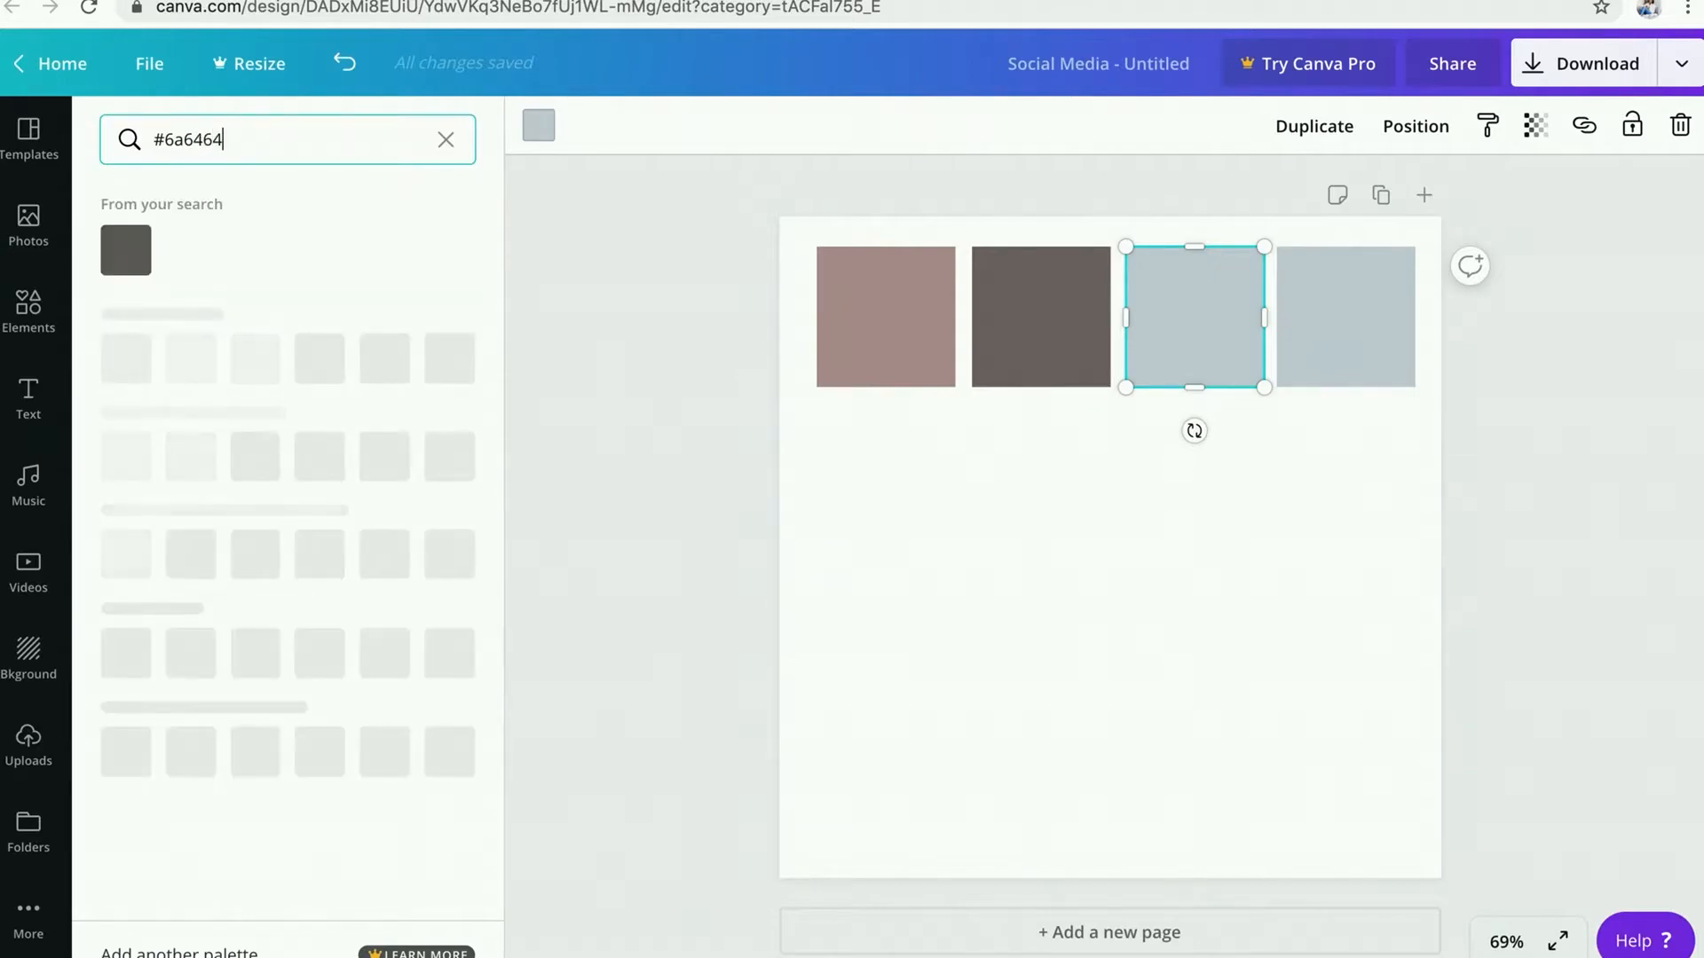
left_click(132, 259)
Step: Fill the fourth square of the row with black, #000000, and deselect it
left_click(1354, 301)
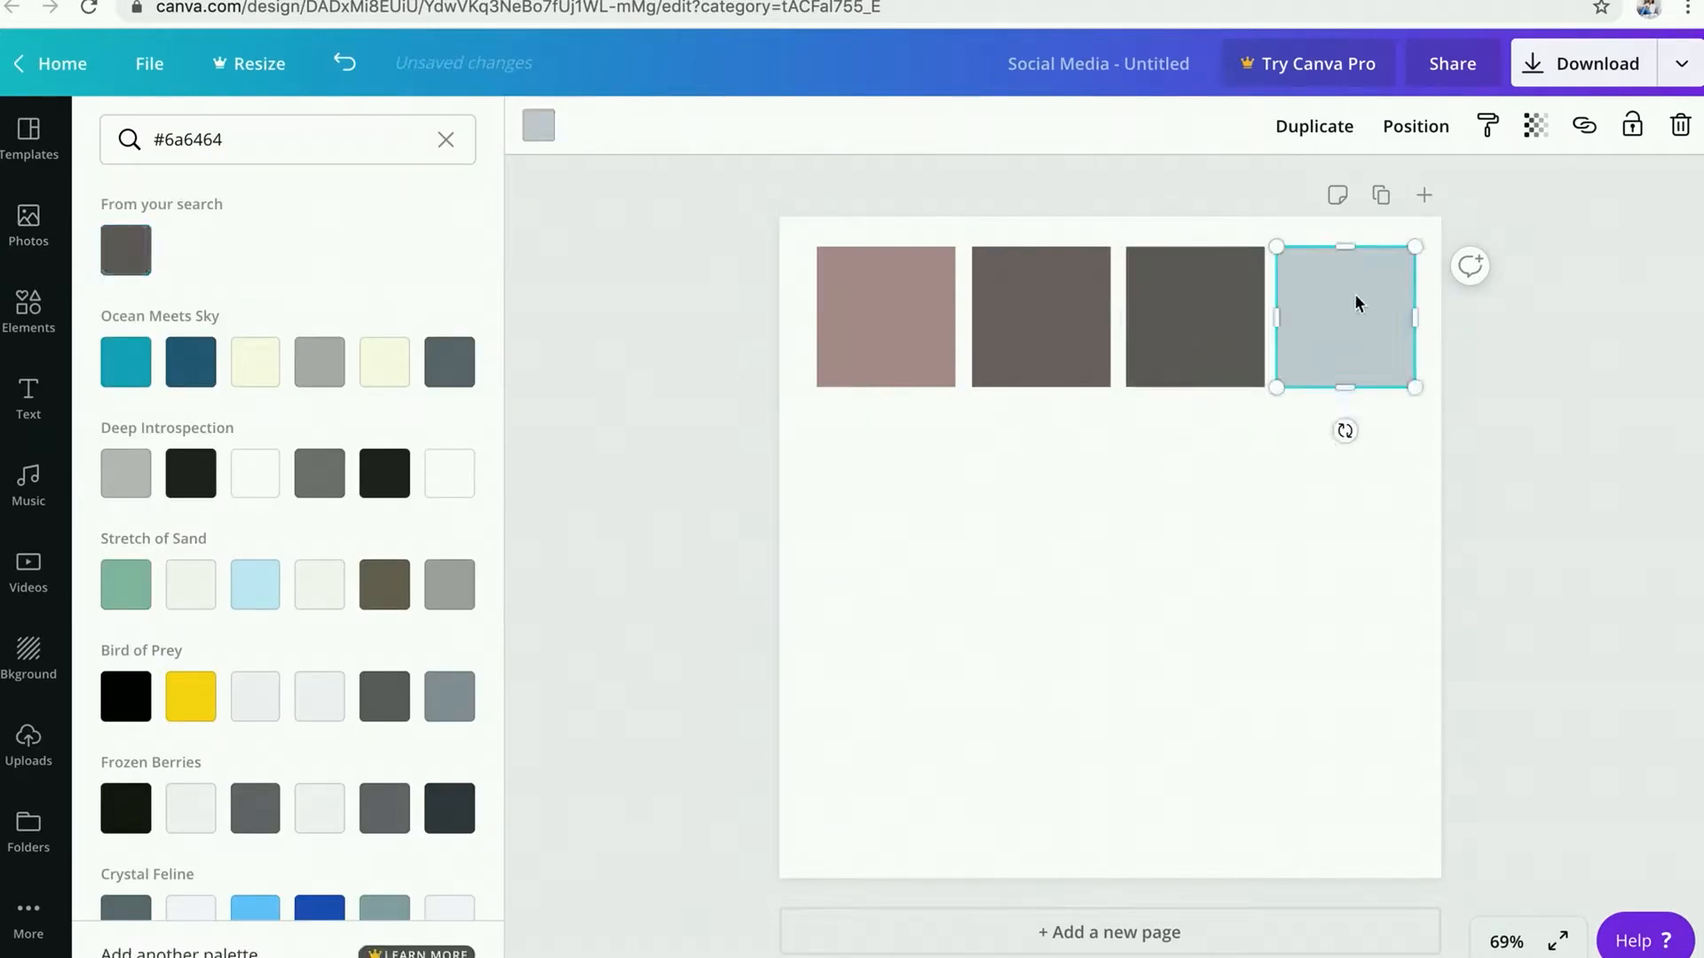
left_click(313, 126)
double_click(315, 137)
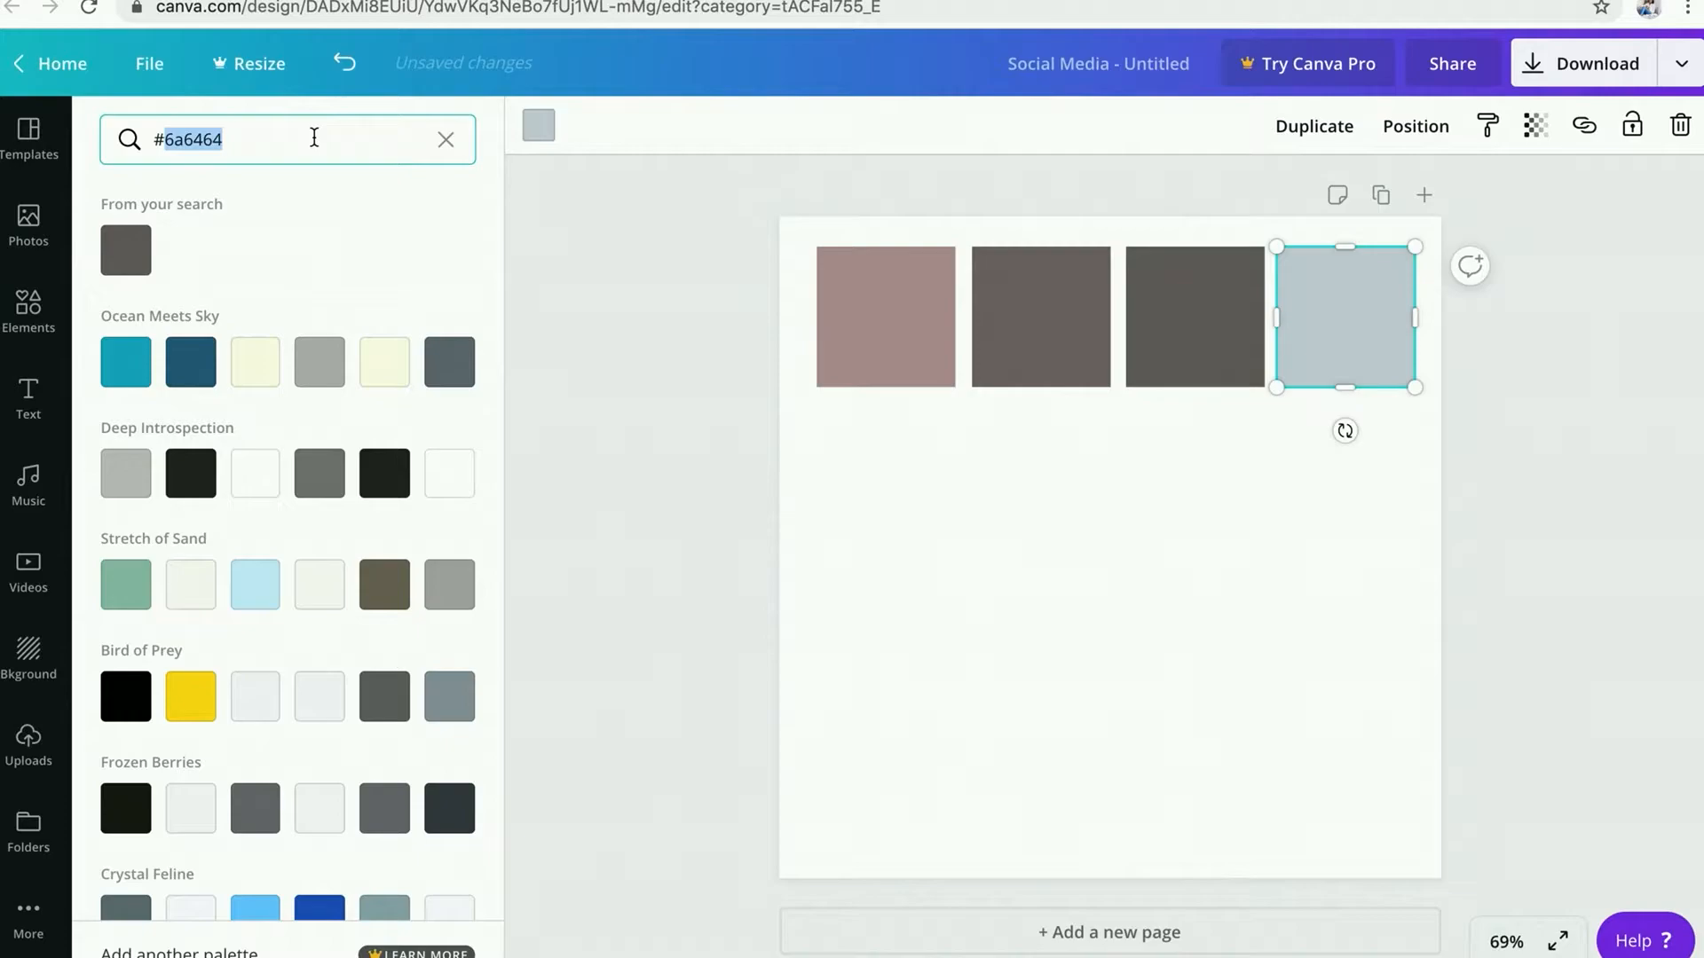
type("000")
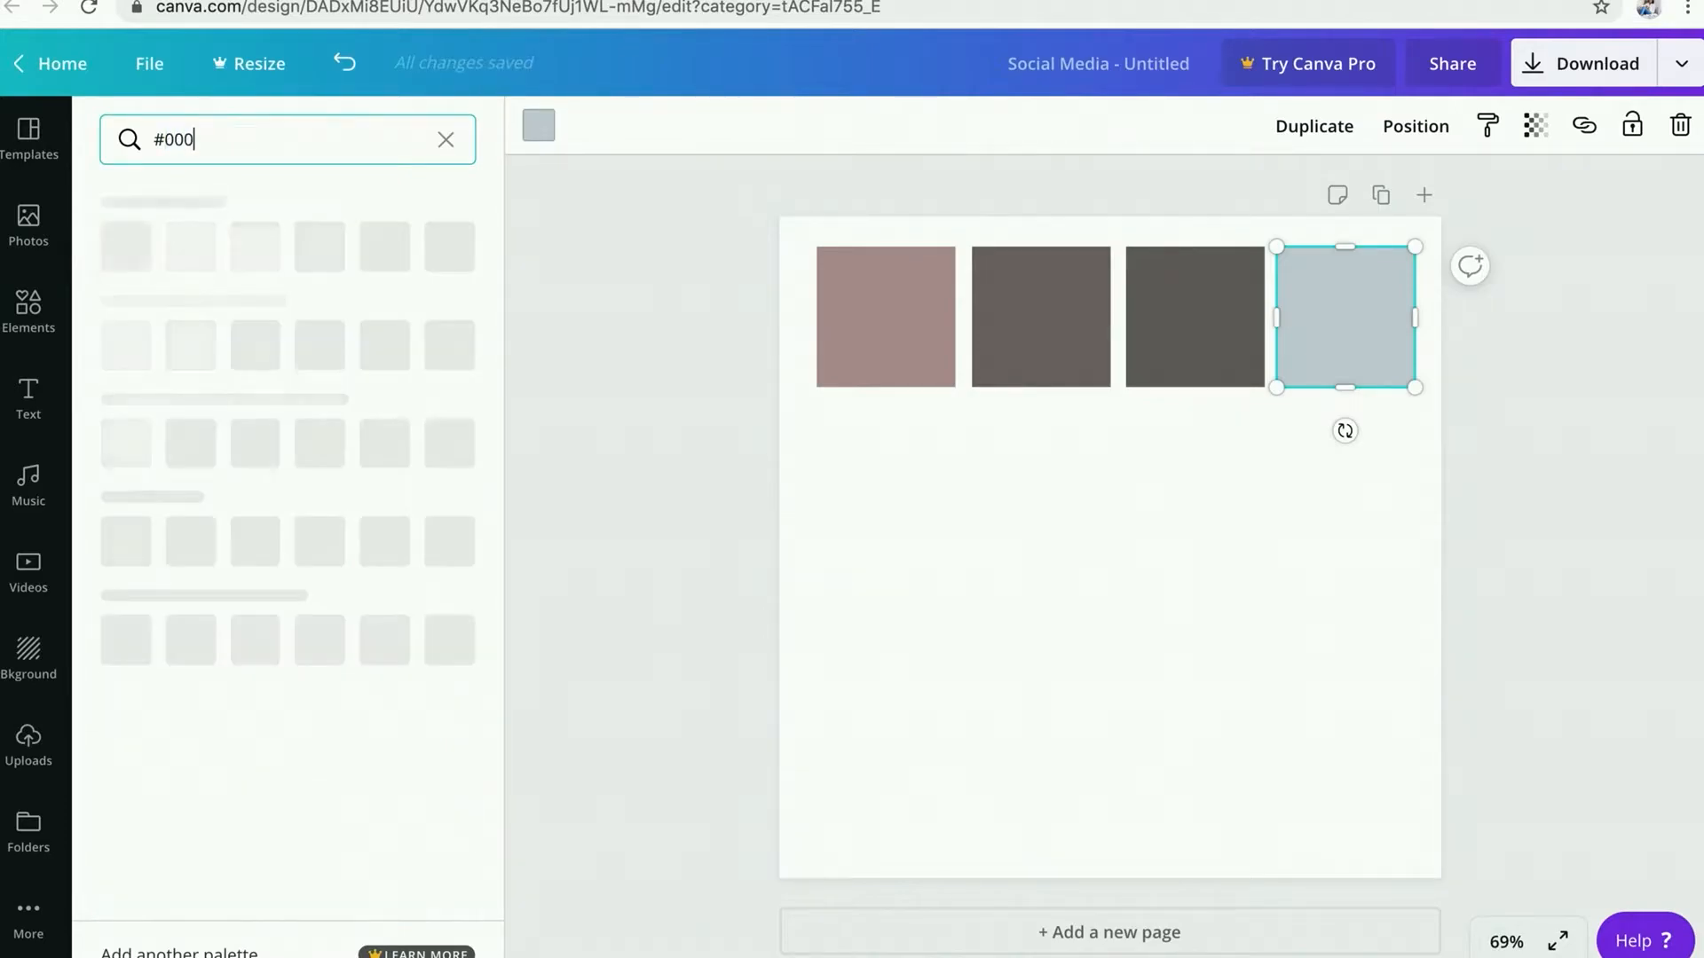
type("000")
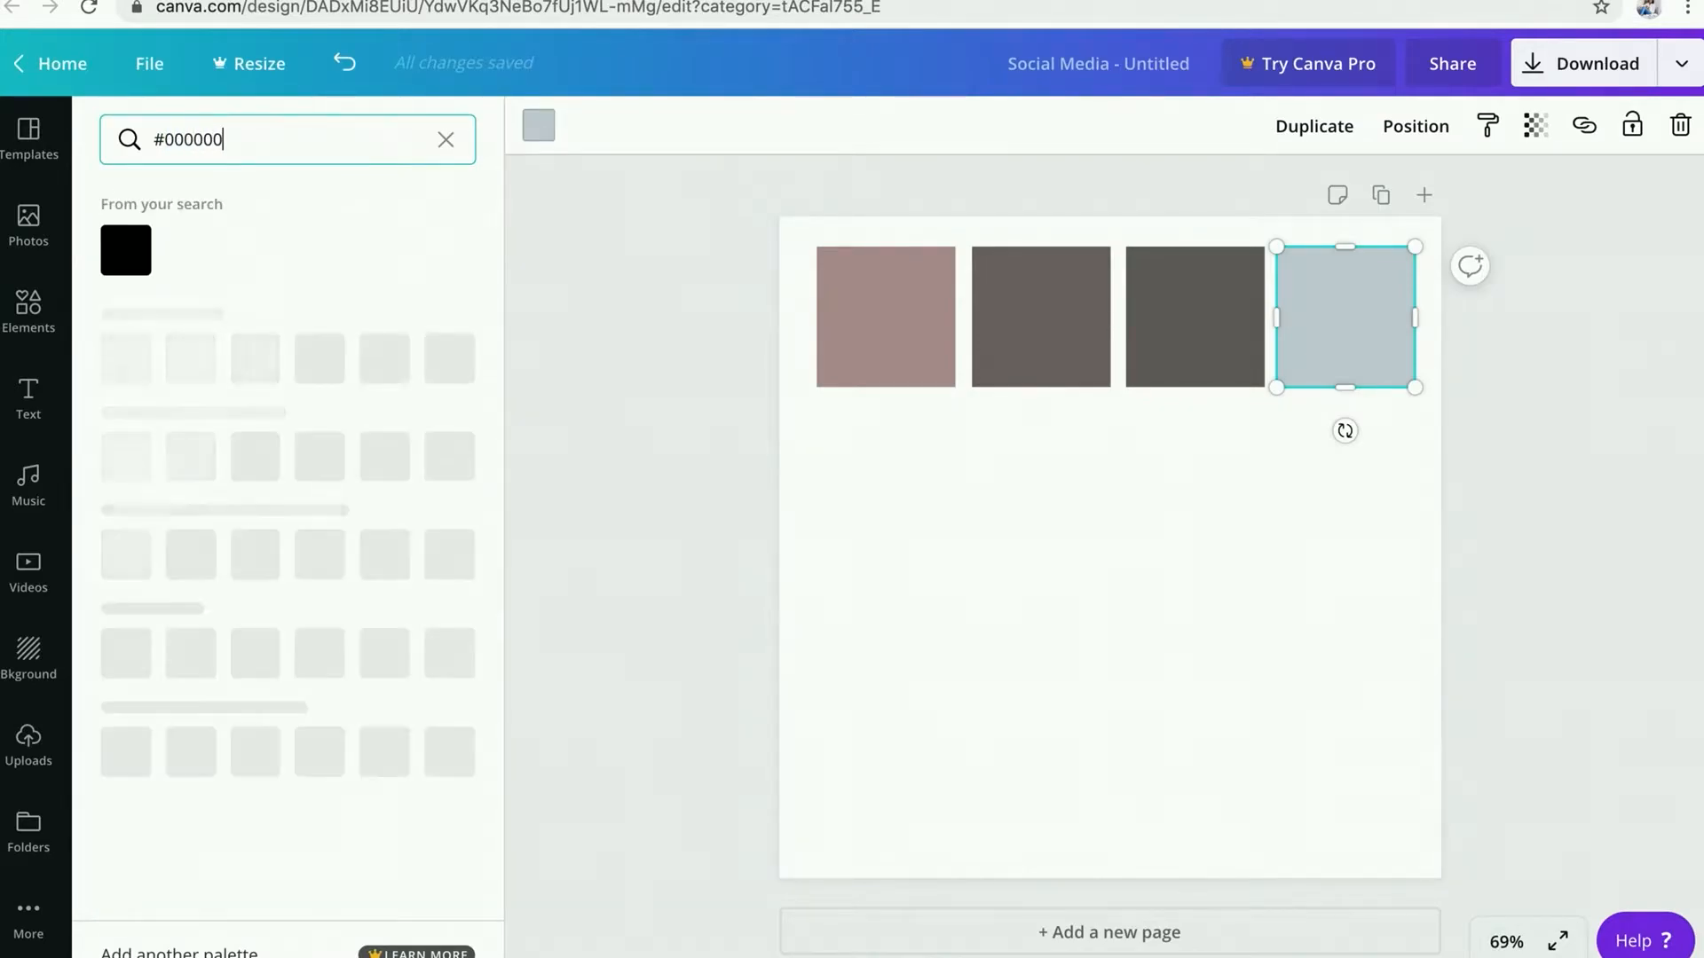
left_click(142, 262)
key("Escape")
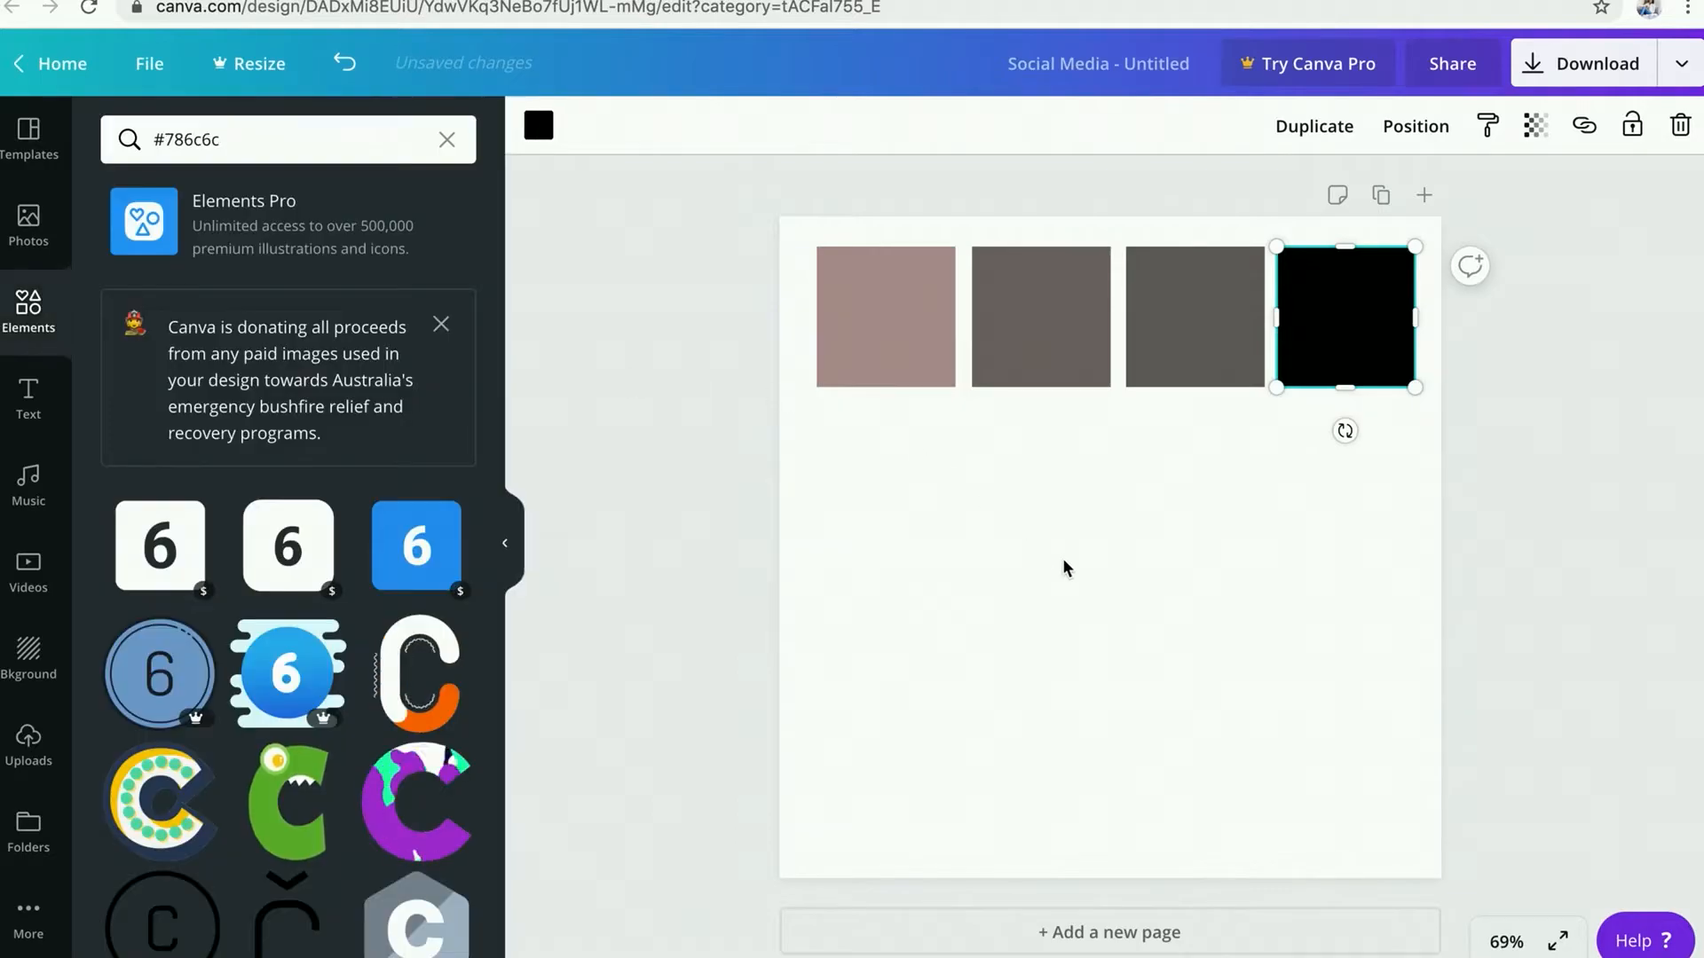
left_click(1065, 568)
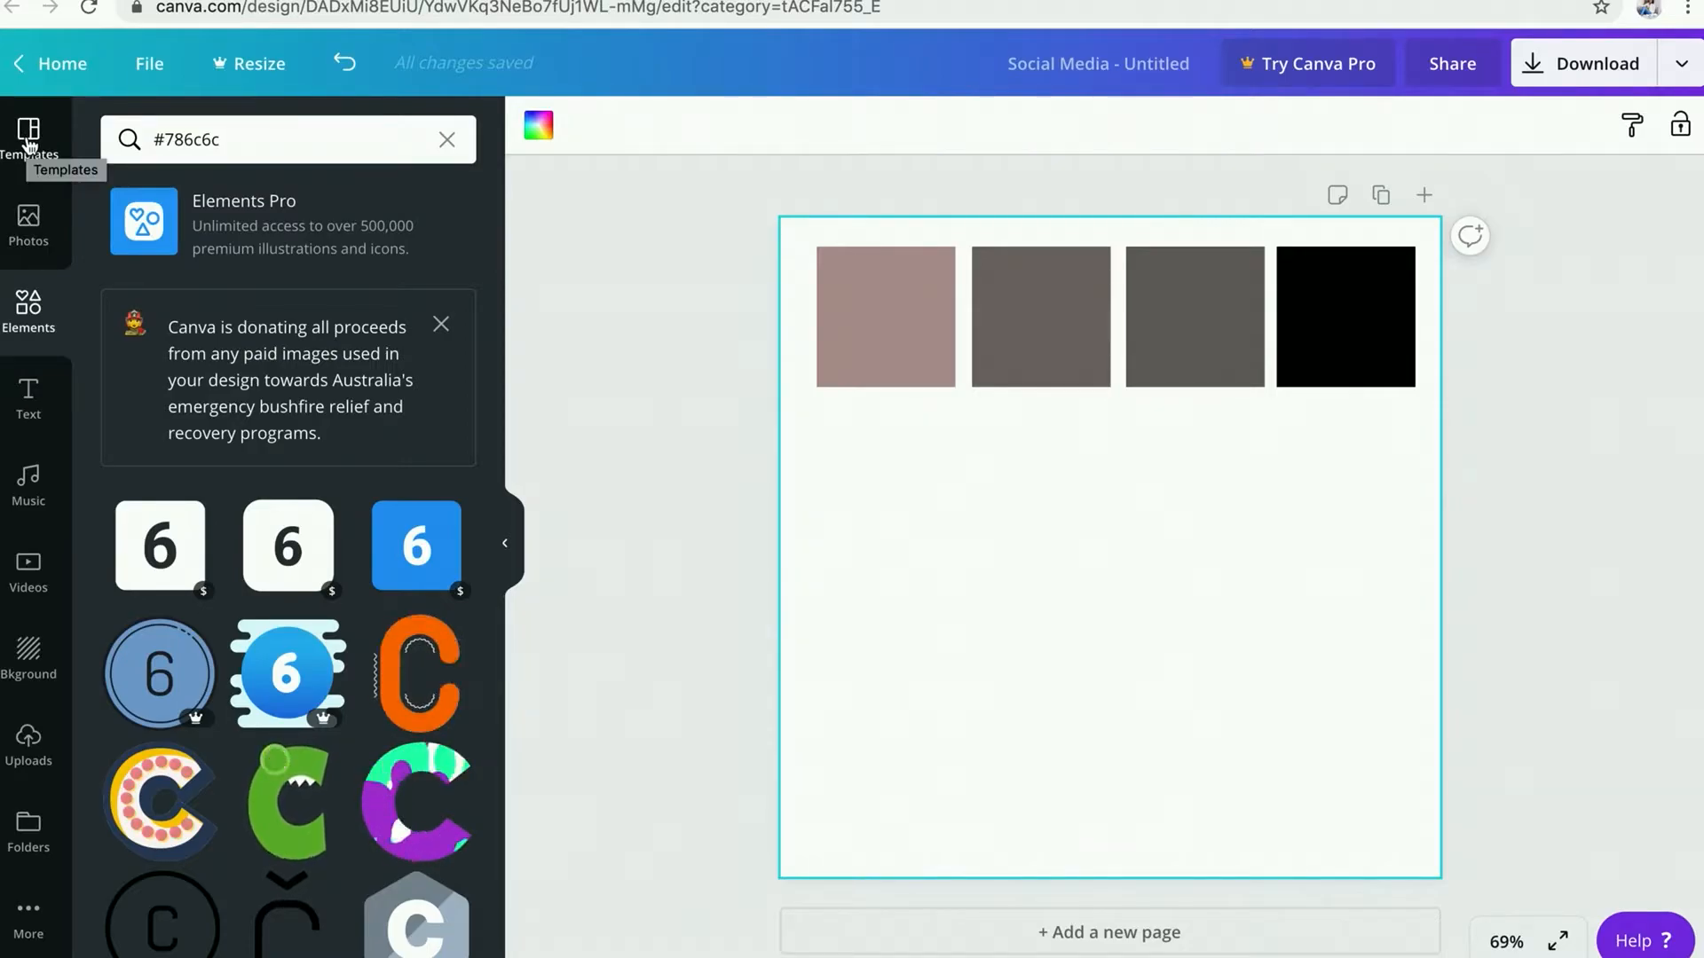
Step: Add a heading text to the page and place it below the swatches, aligned with the first square's left edge
left_click(29, 398)
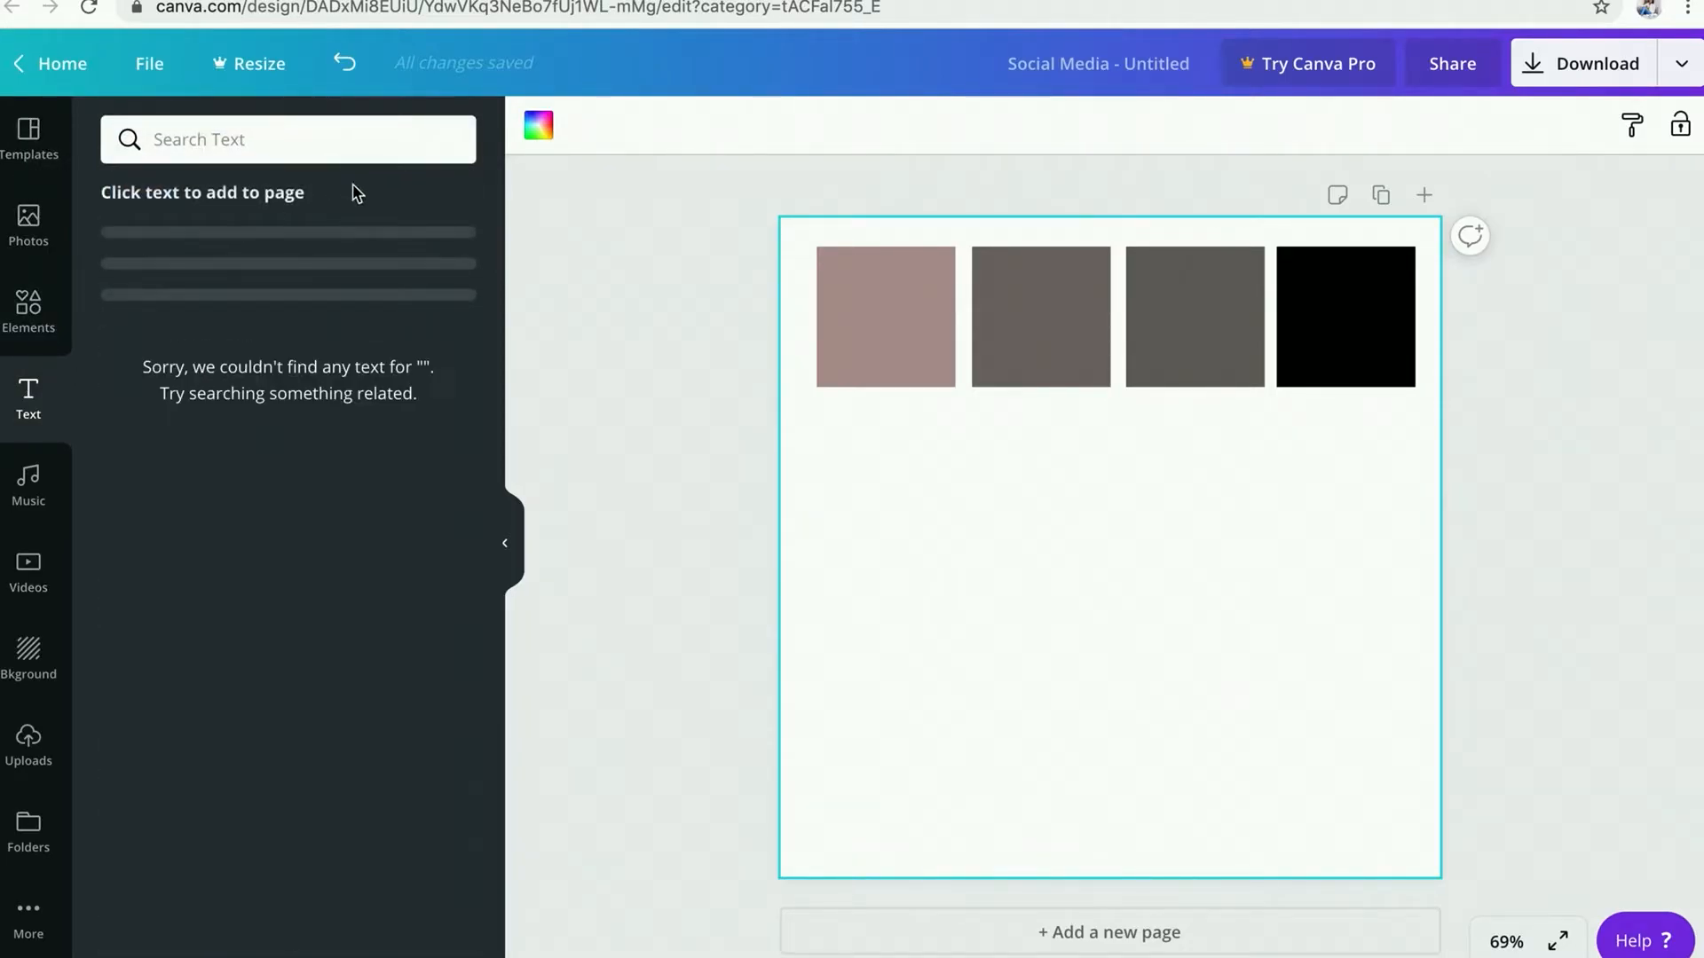
left_click(354, 252)
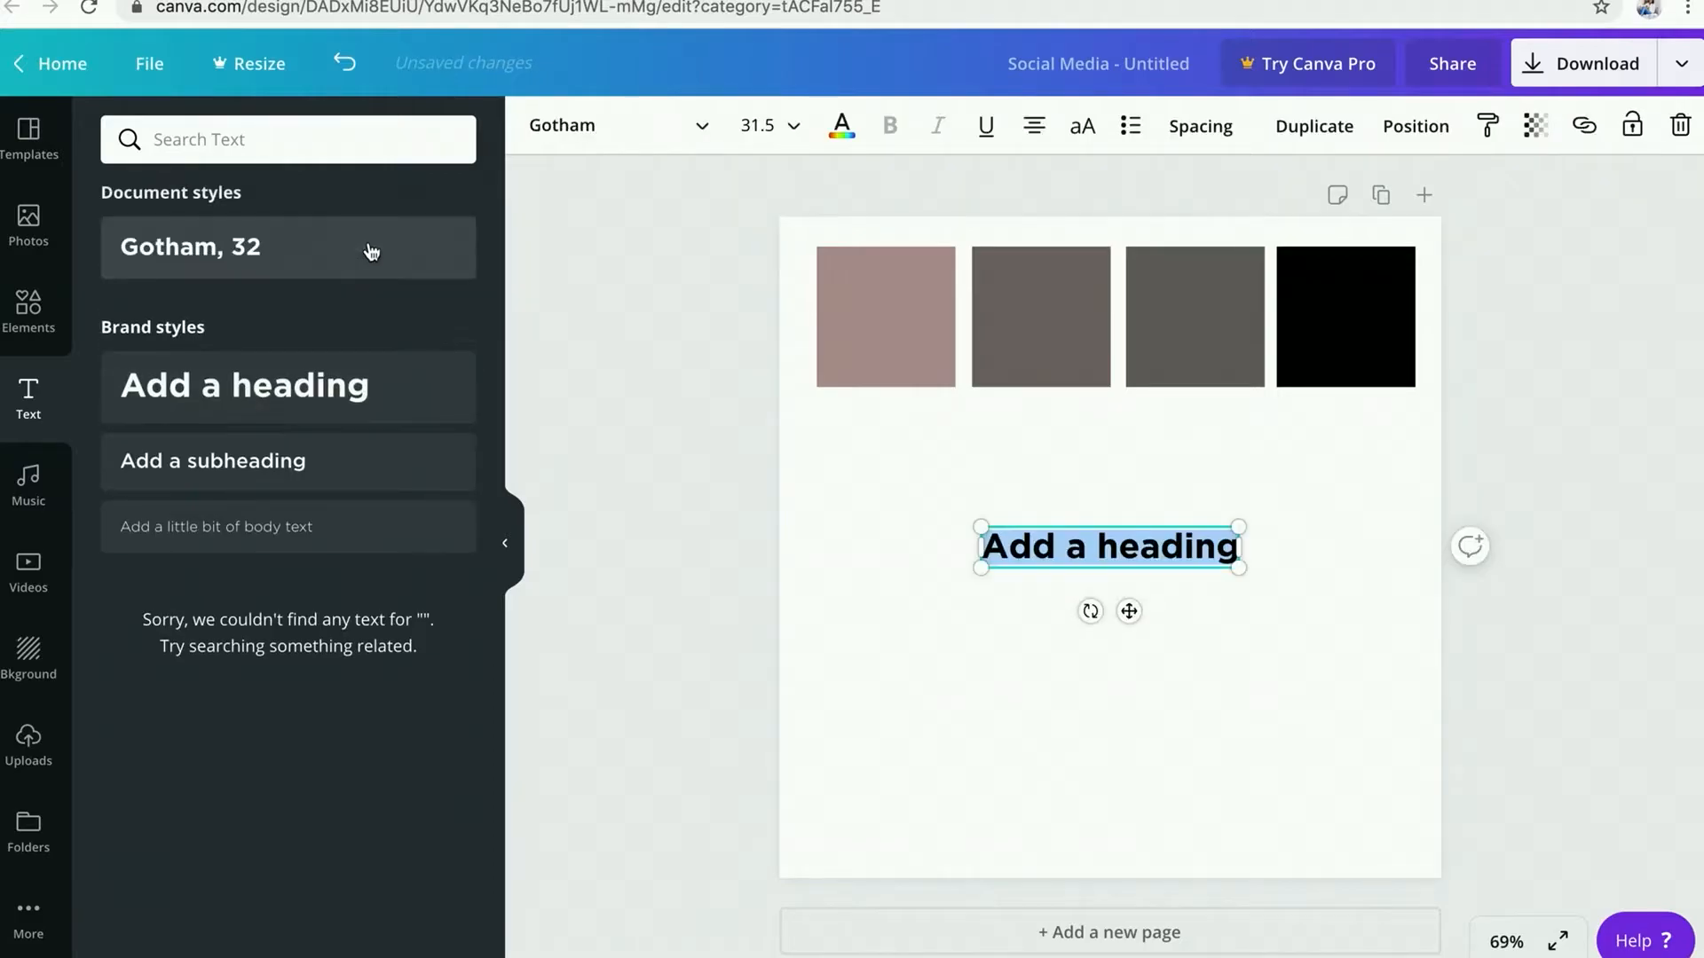
left_click(942, 644)
left_click_drag(1099, 542, 939, 444)
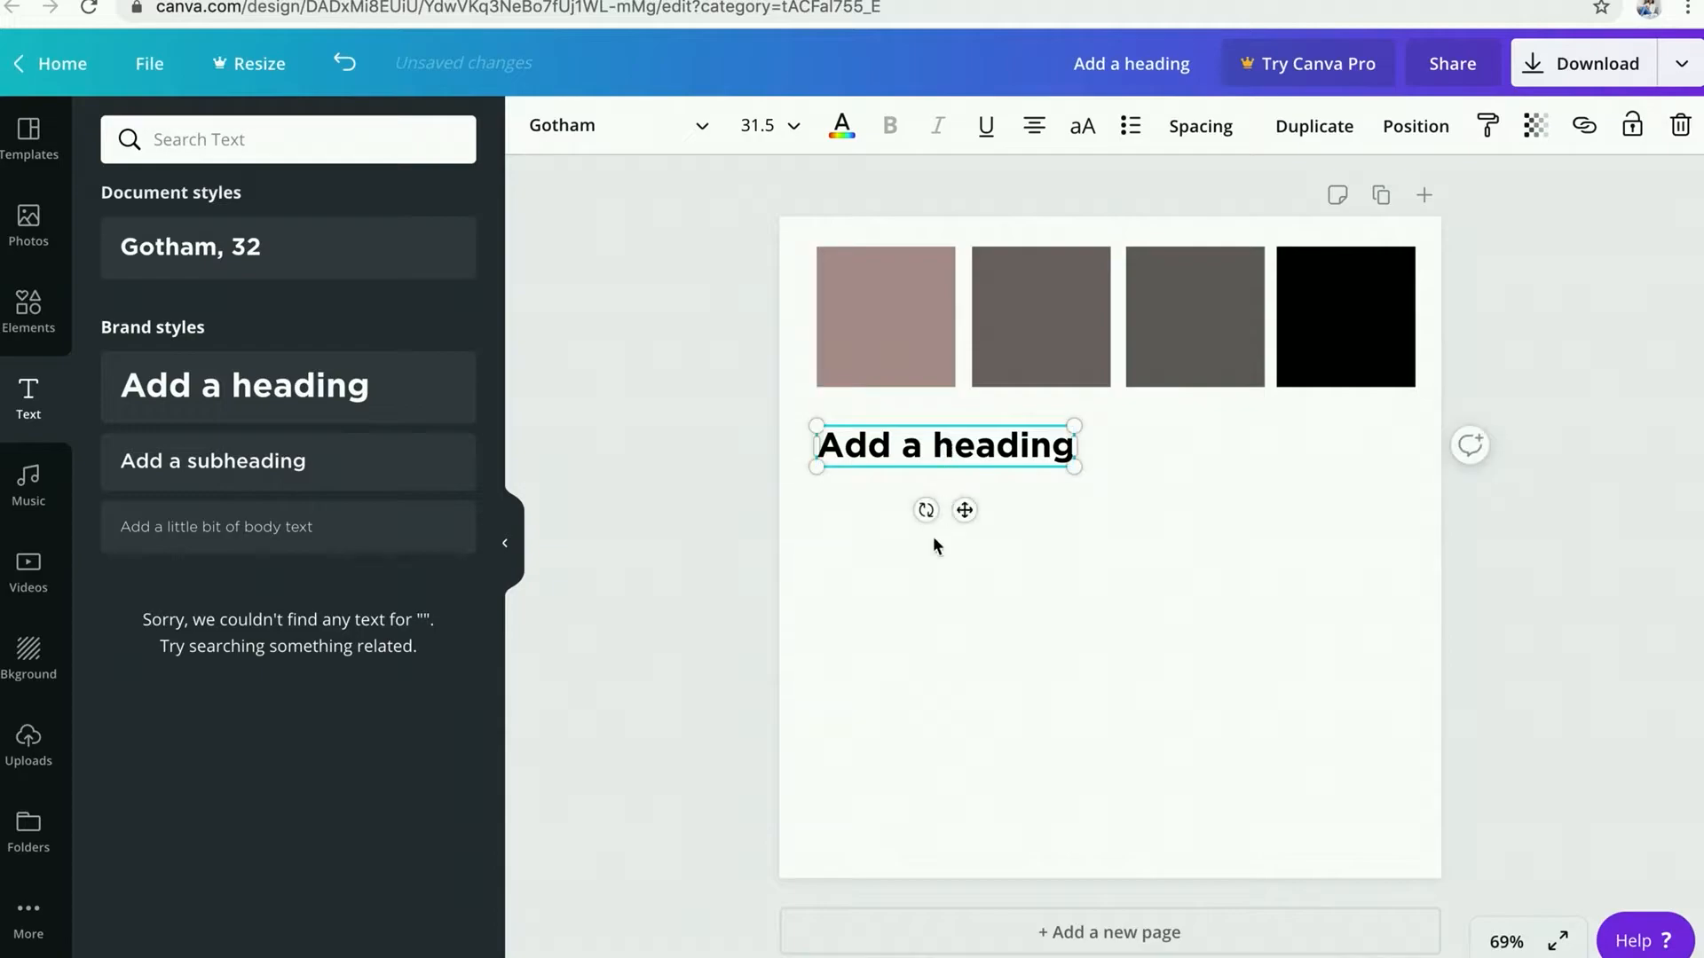
Step: Add a subheading text and place it directly below the heading, aligned with the heading's left edge
left_click(293, 460)
left_click(1009, 590)
left_click(1143, 544)
left_click_drag(1143, 544, 946, 485)
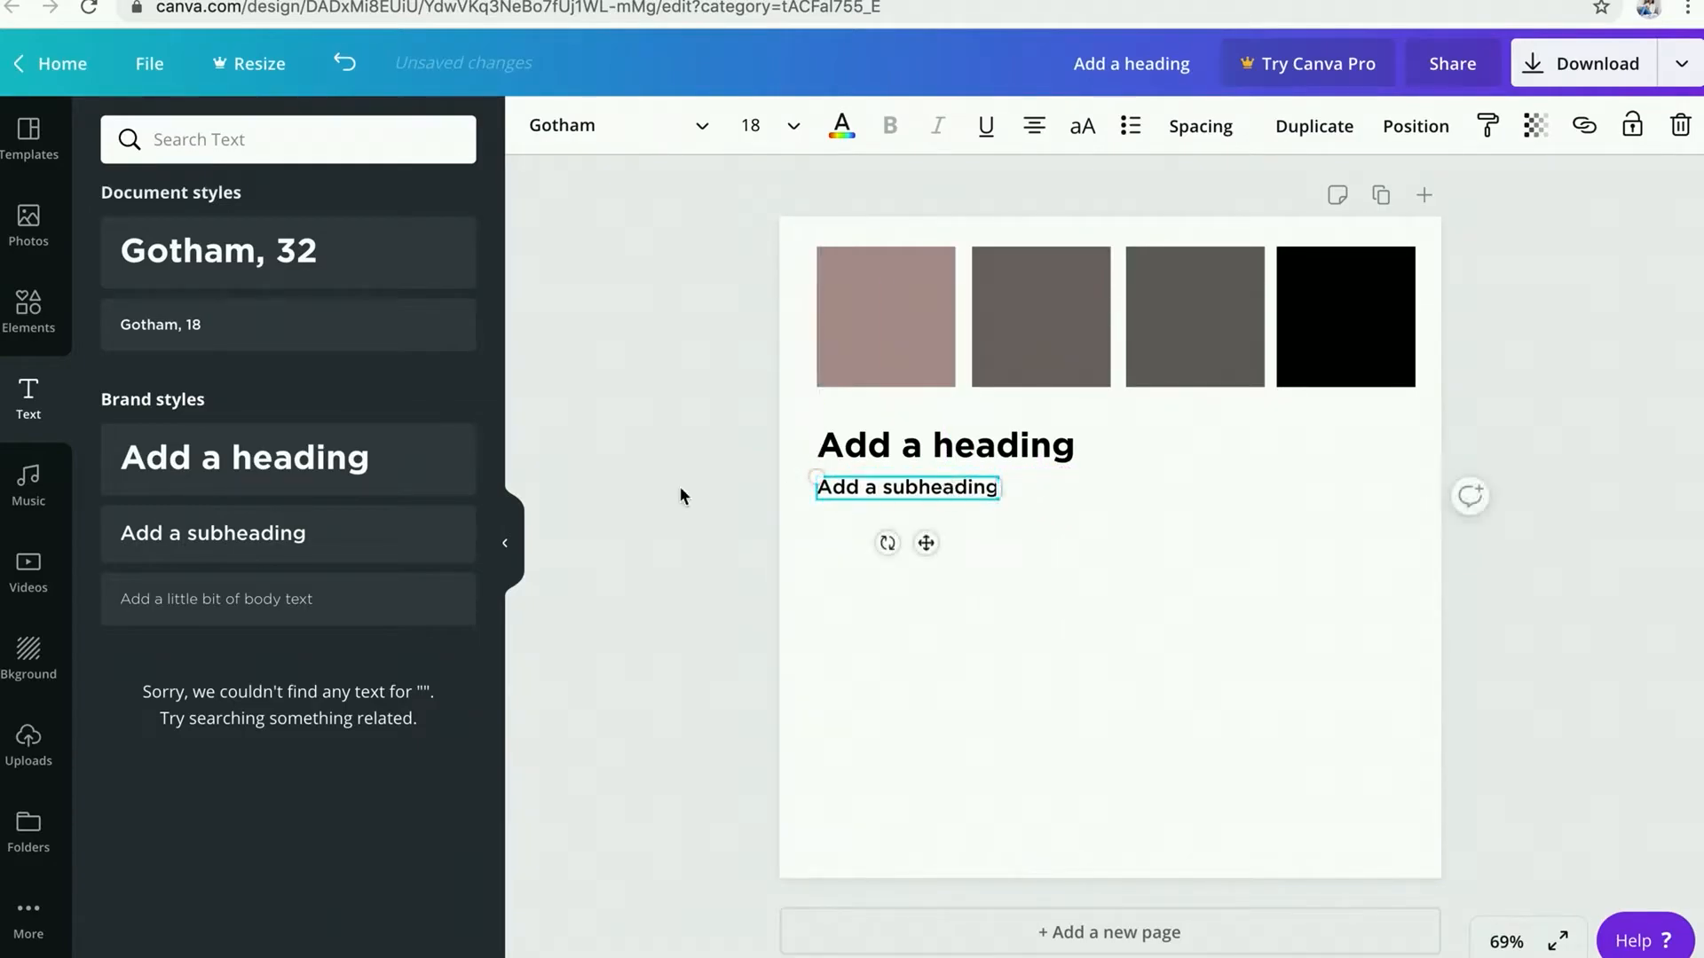
Step: Add a body text line, place it directly below the subheading and deselect it
left_click(259, 594)
left_click(979, 632)
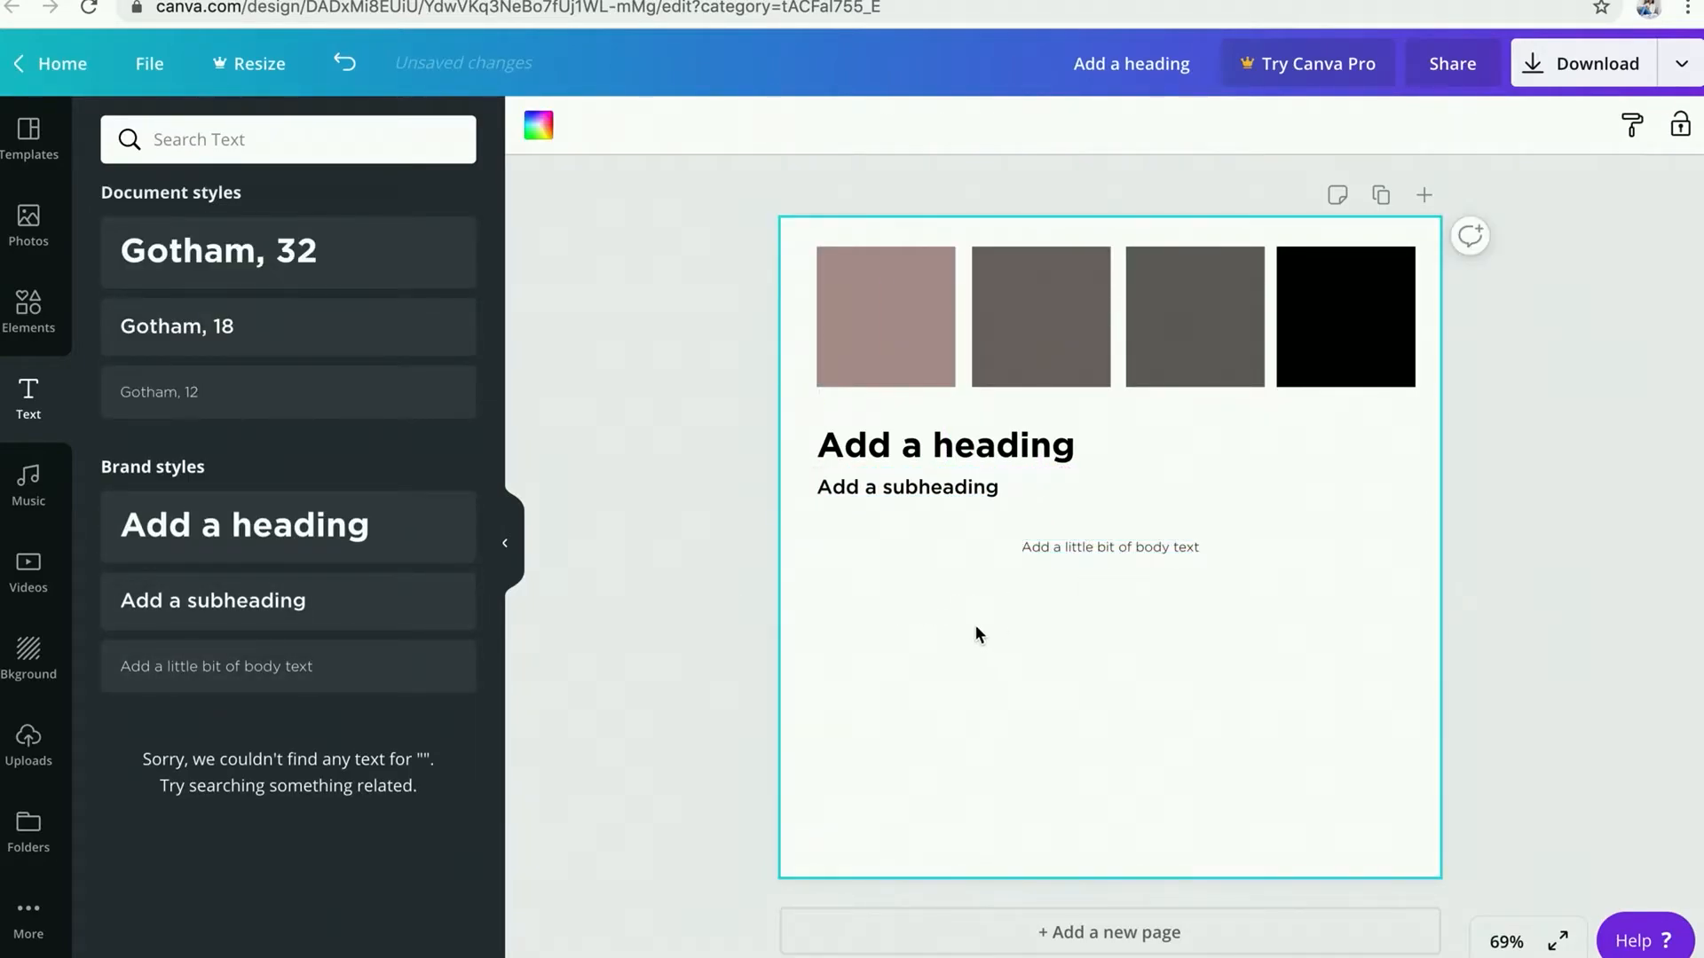
left_click_drag(1102, 558, 899, 522)
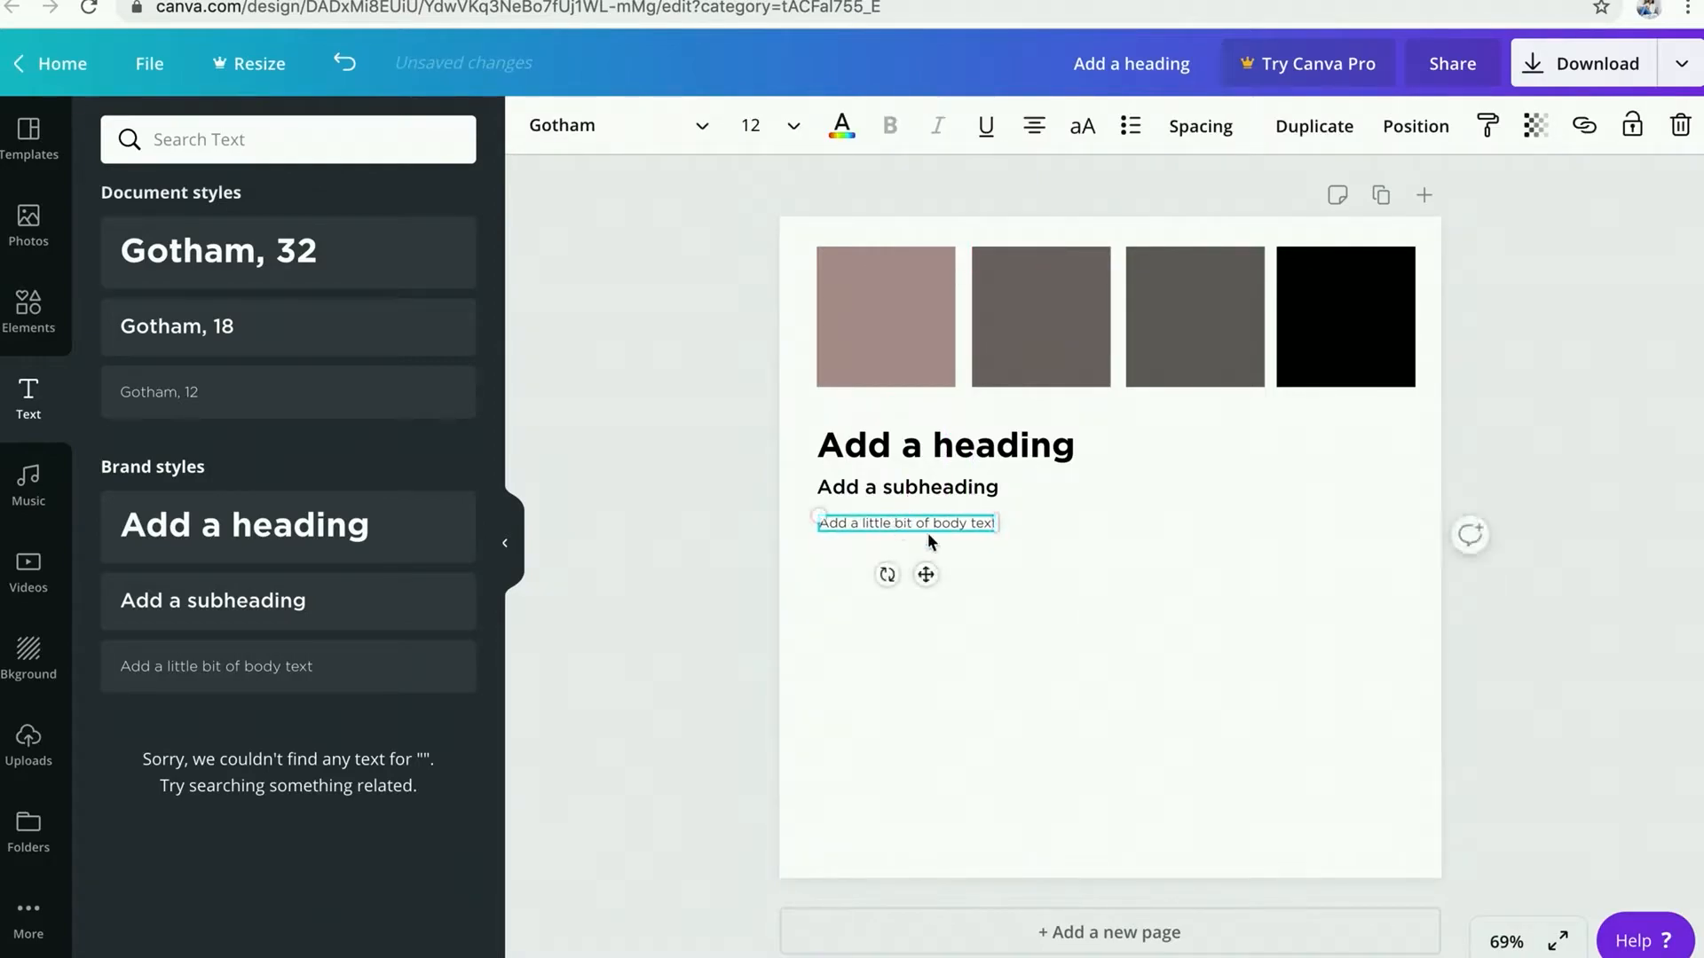
left_click(1029, 577)
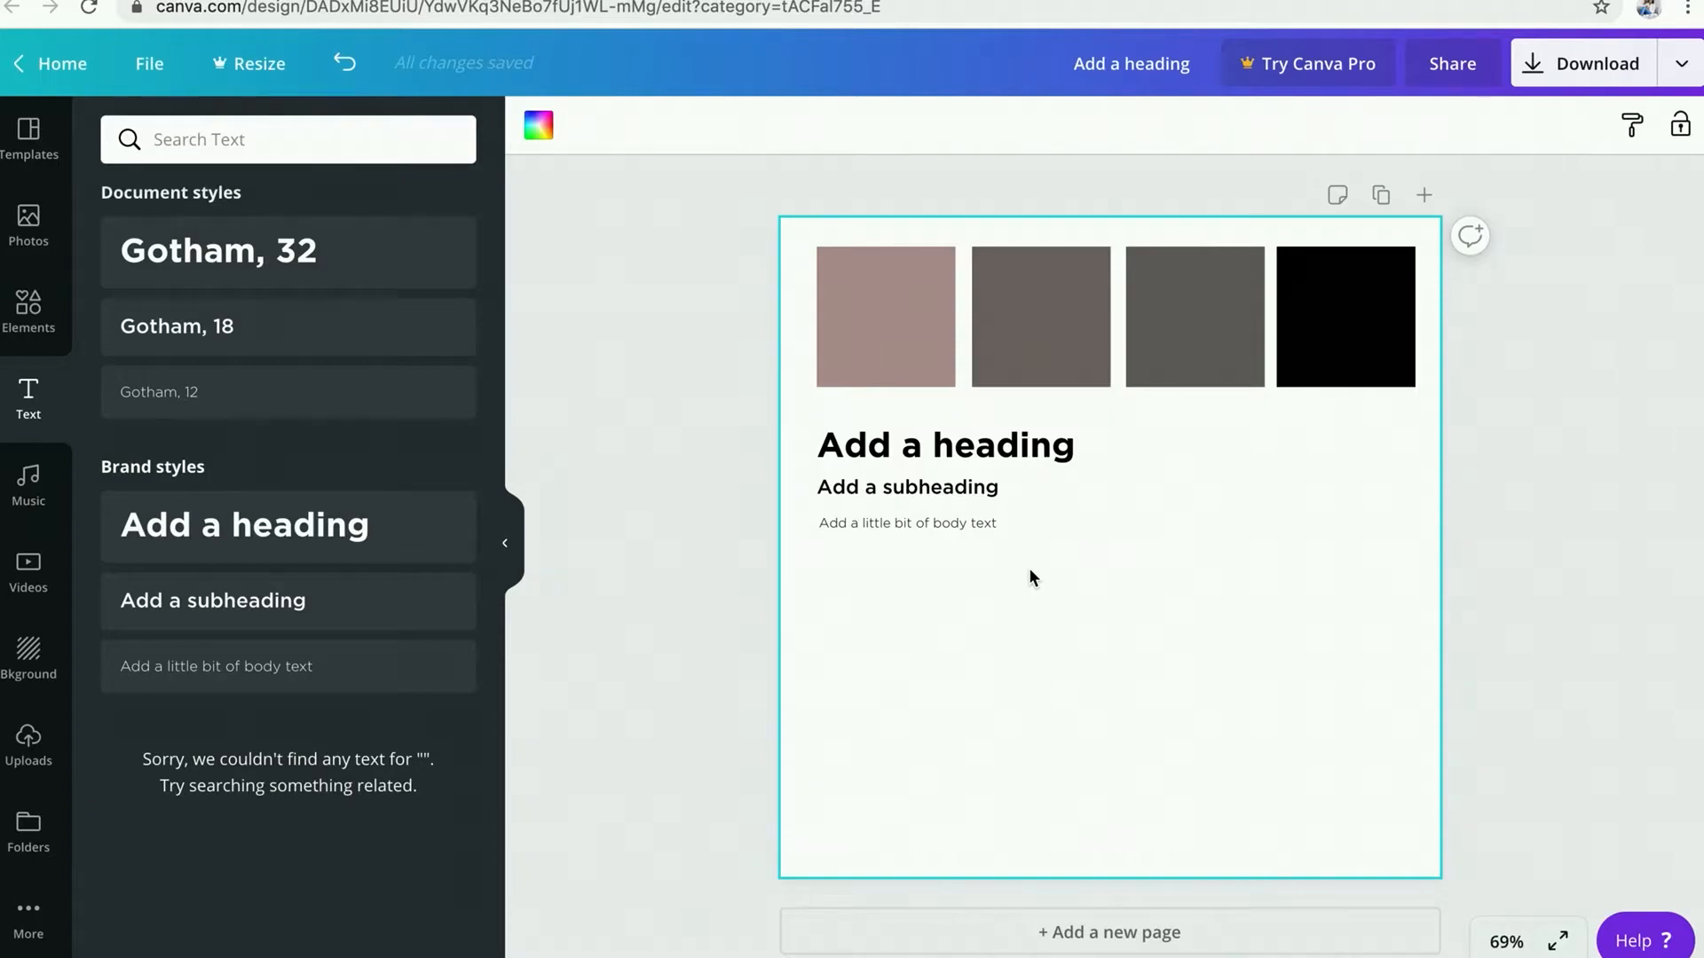
Step: Change the heading's font to Abril Fatface
double_click(967, 449)
triple_click(967, 449)
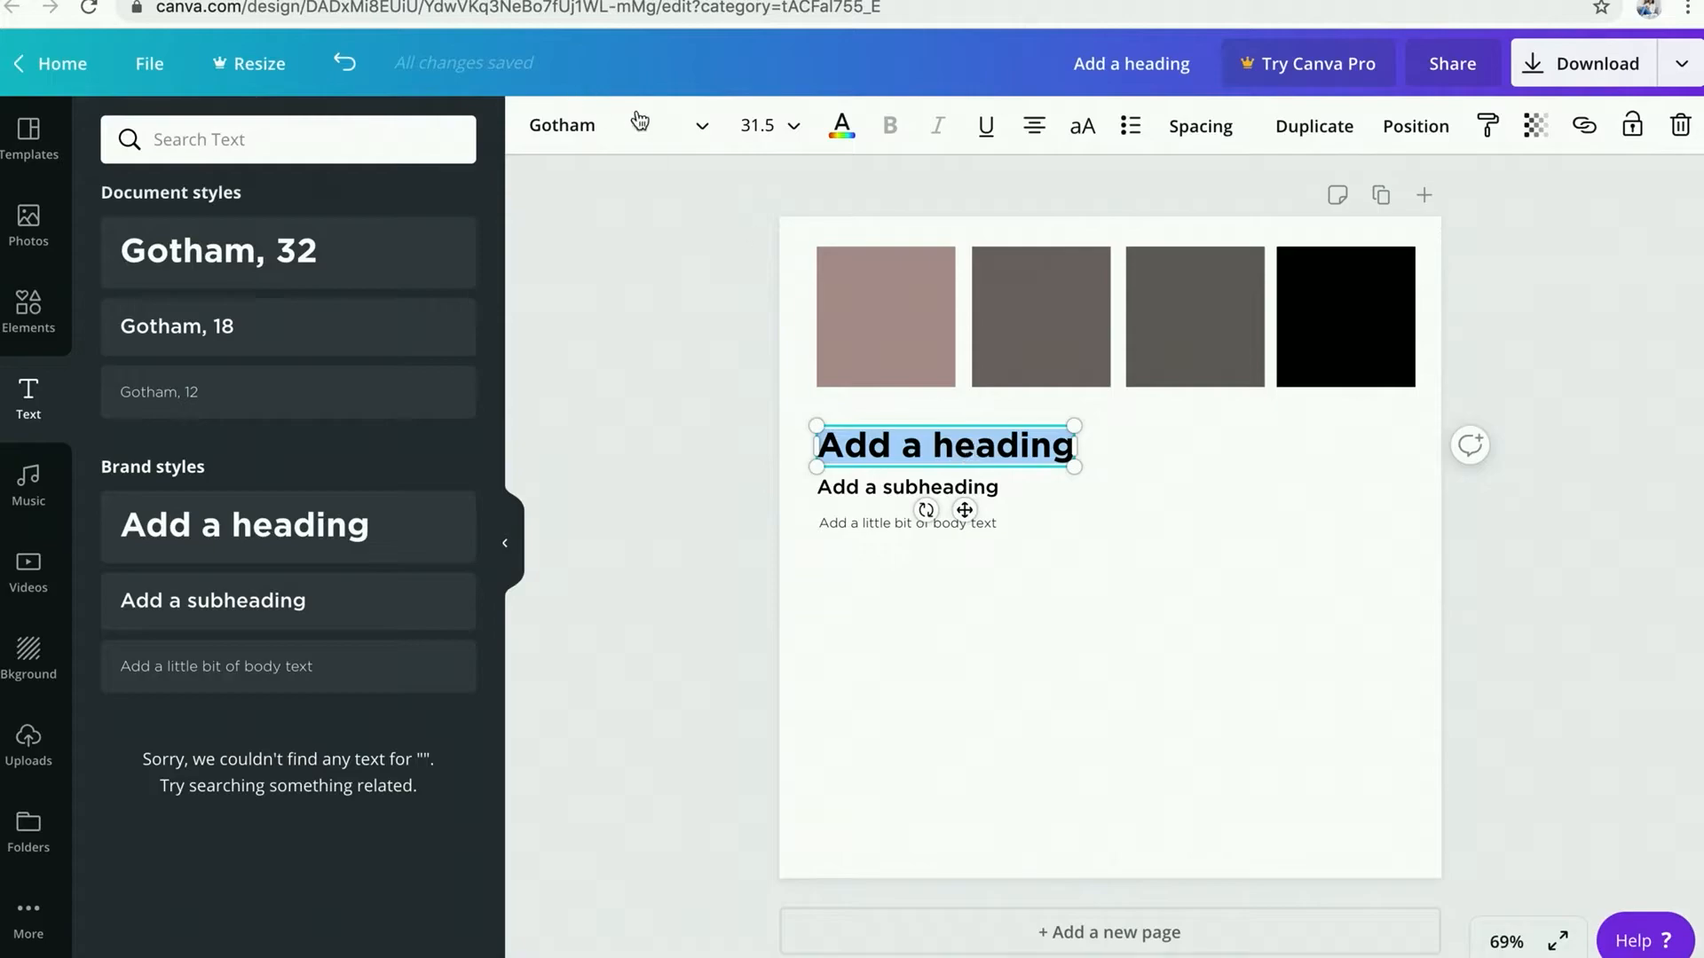
left_click(670, 137)
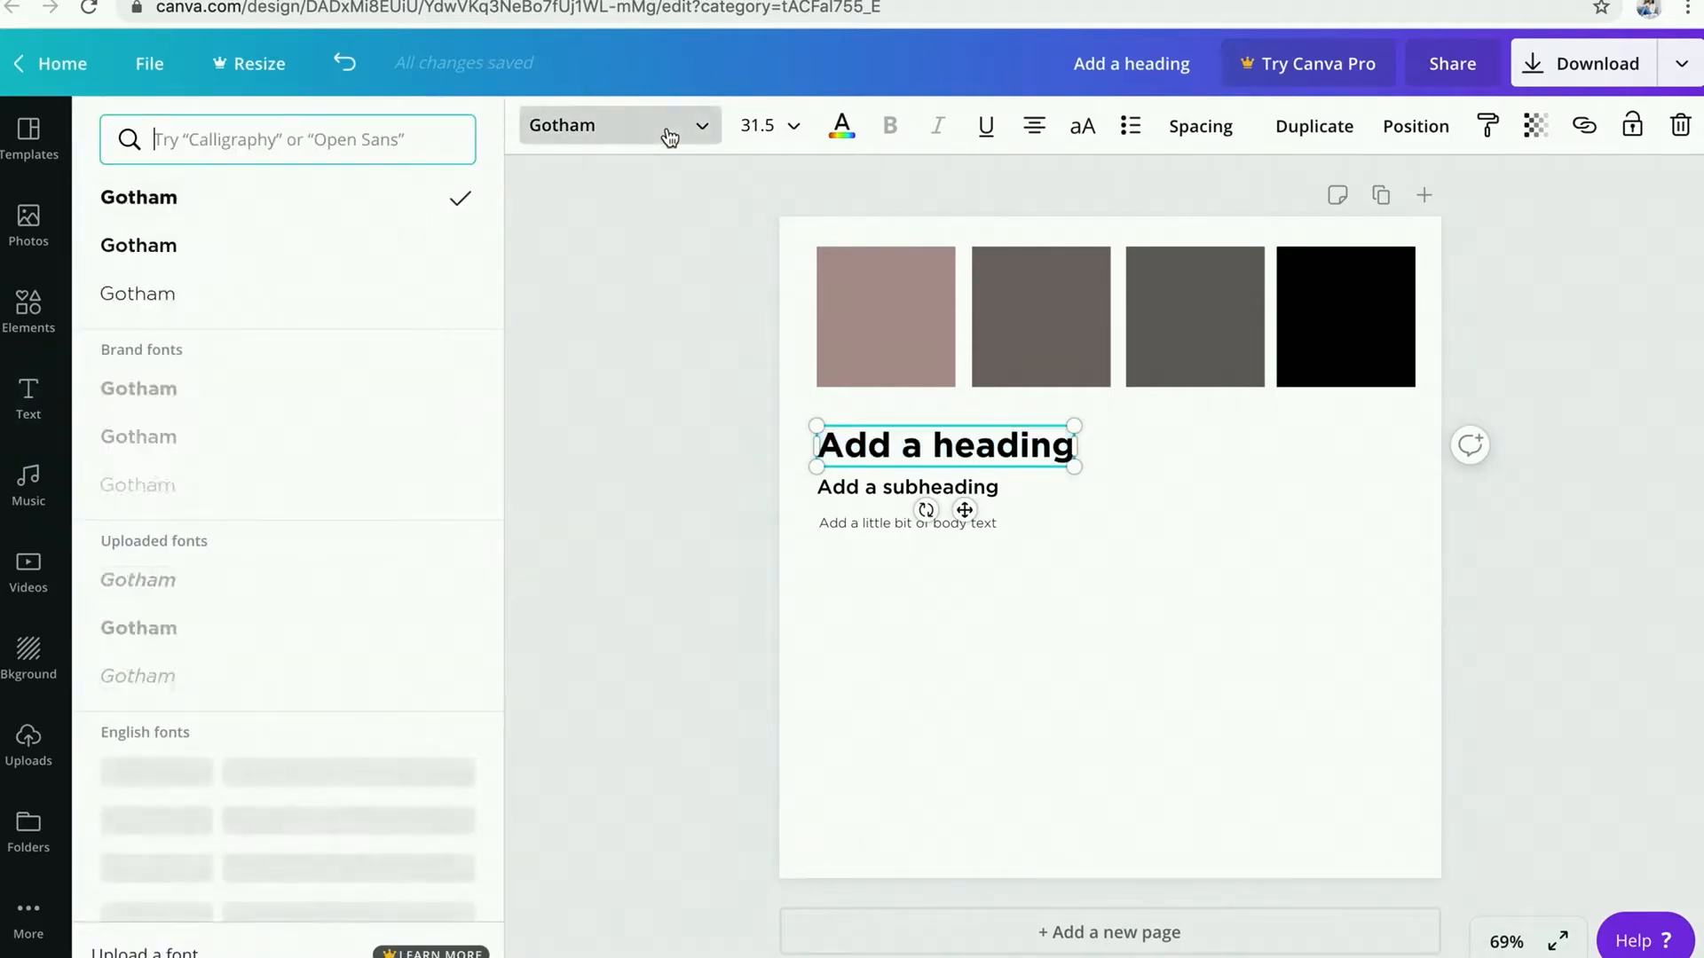
scroll(272, 649, "down", 6)
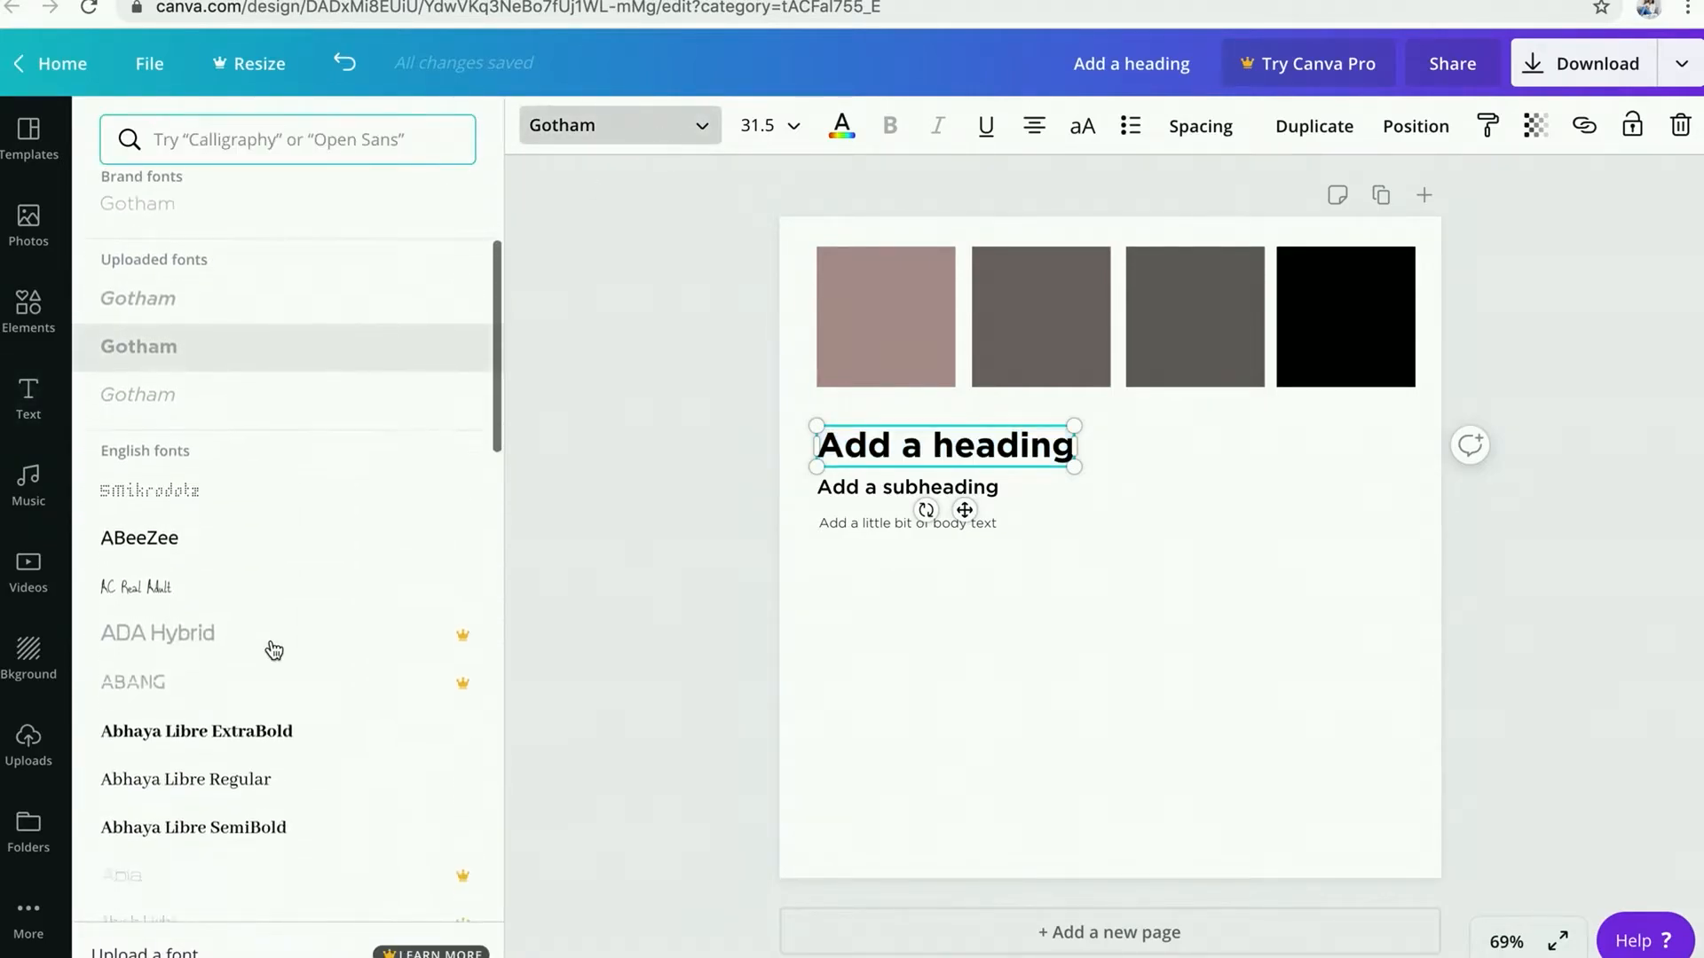
scroll(274, 652, "down", 3)
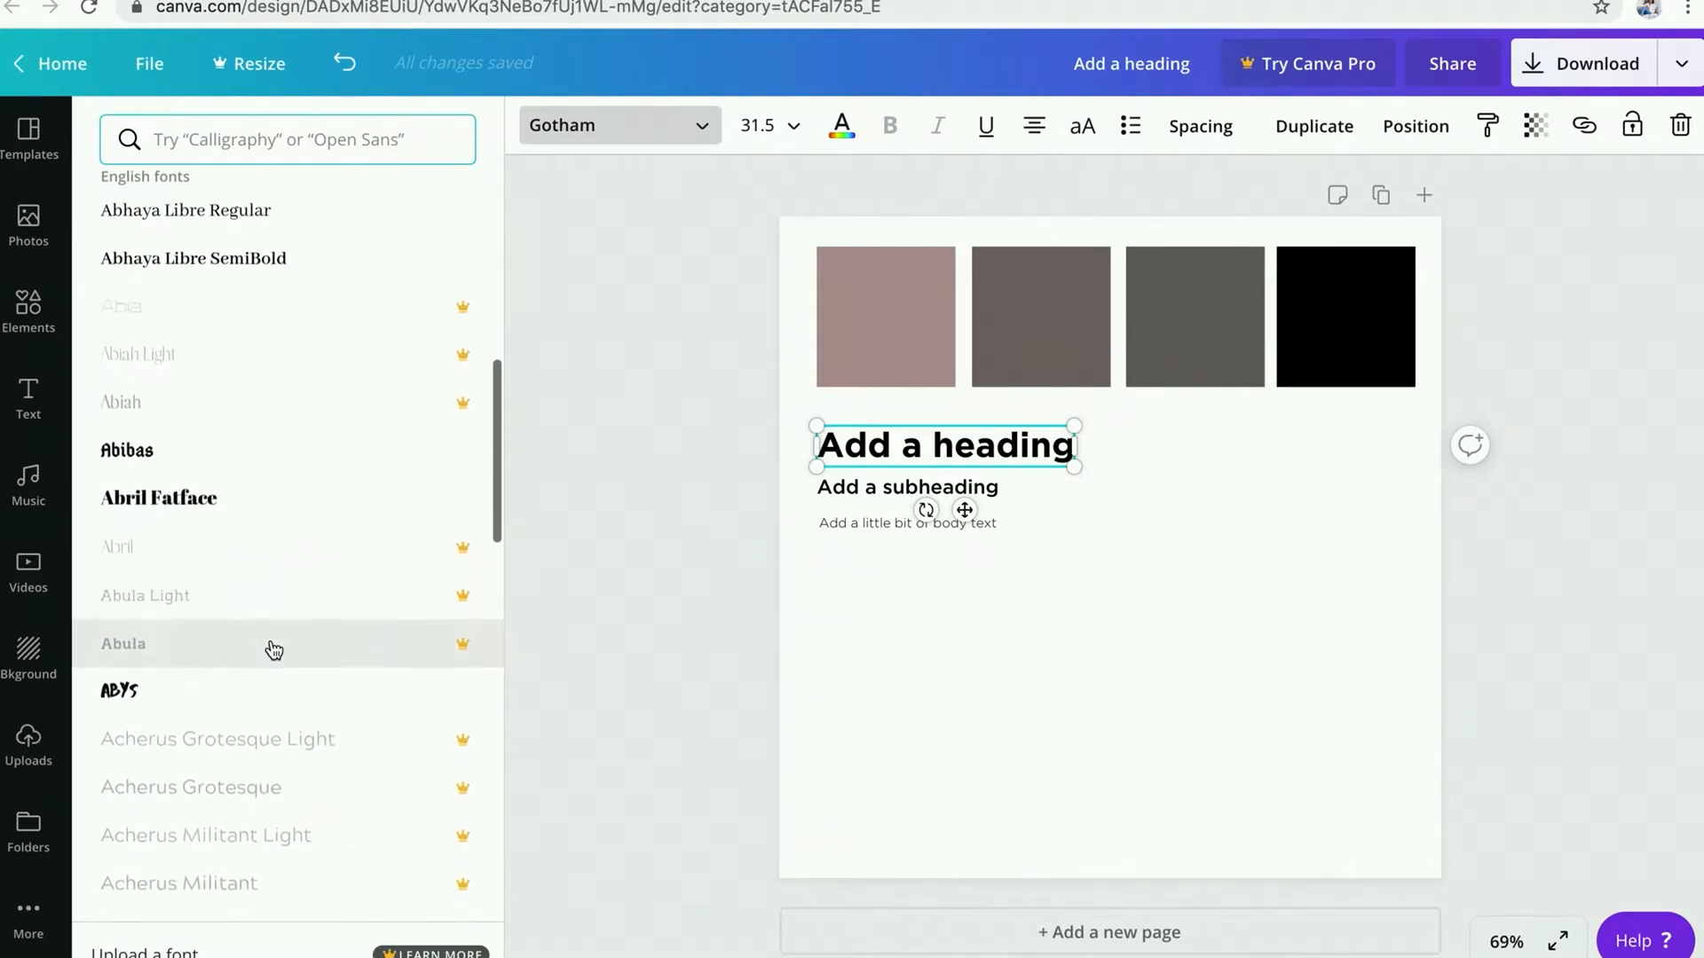
left_click(245, 483)
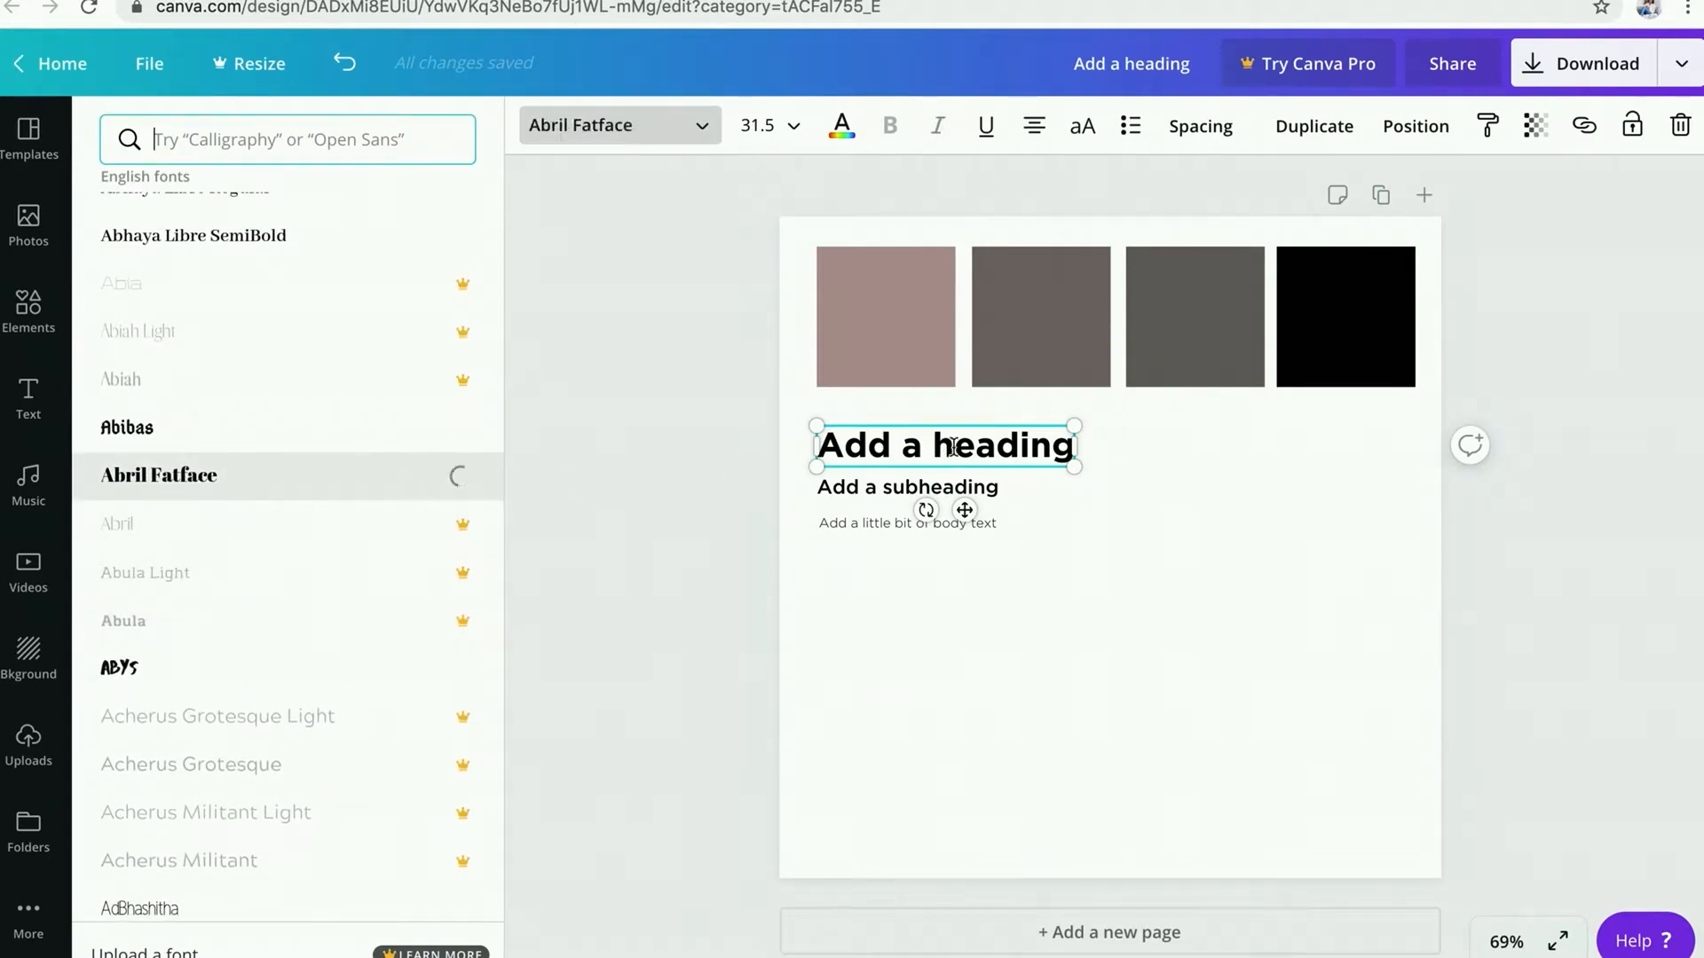
Step: Widen the heading's text box so the text fits on one line and left-align the text
left_click_drag(1051, 476, 1194, 462)
left_click(1096, 461)
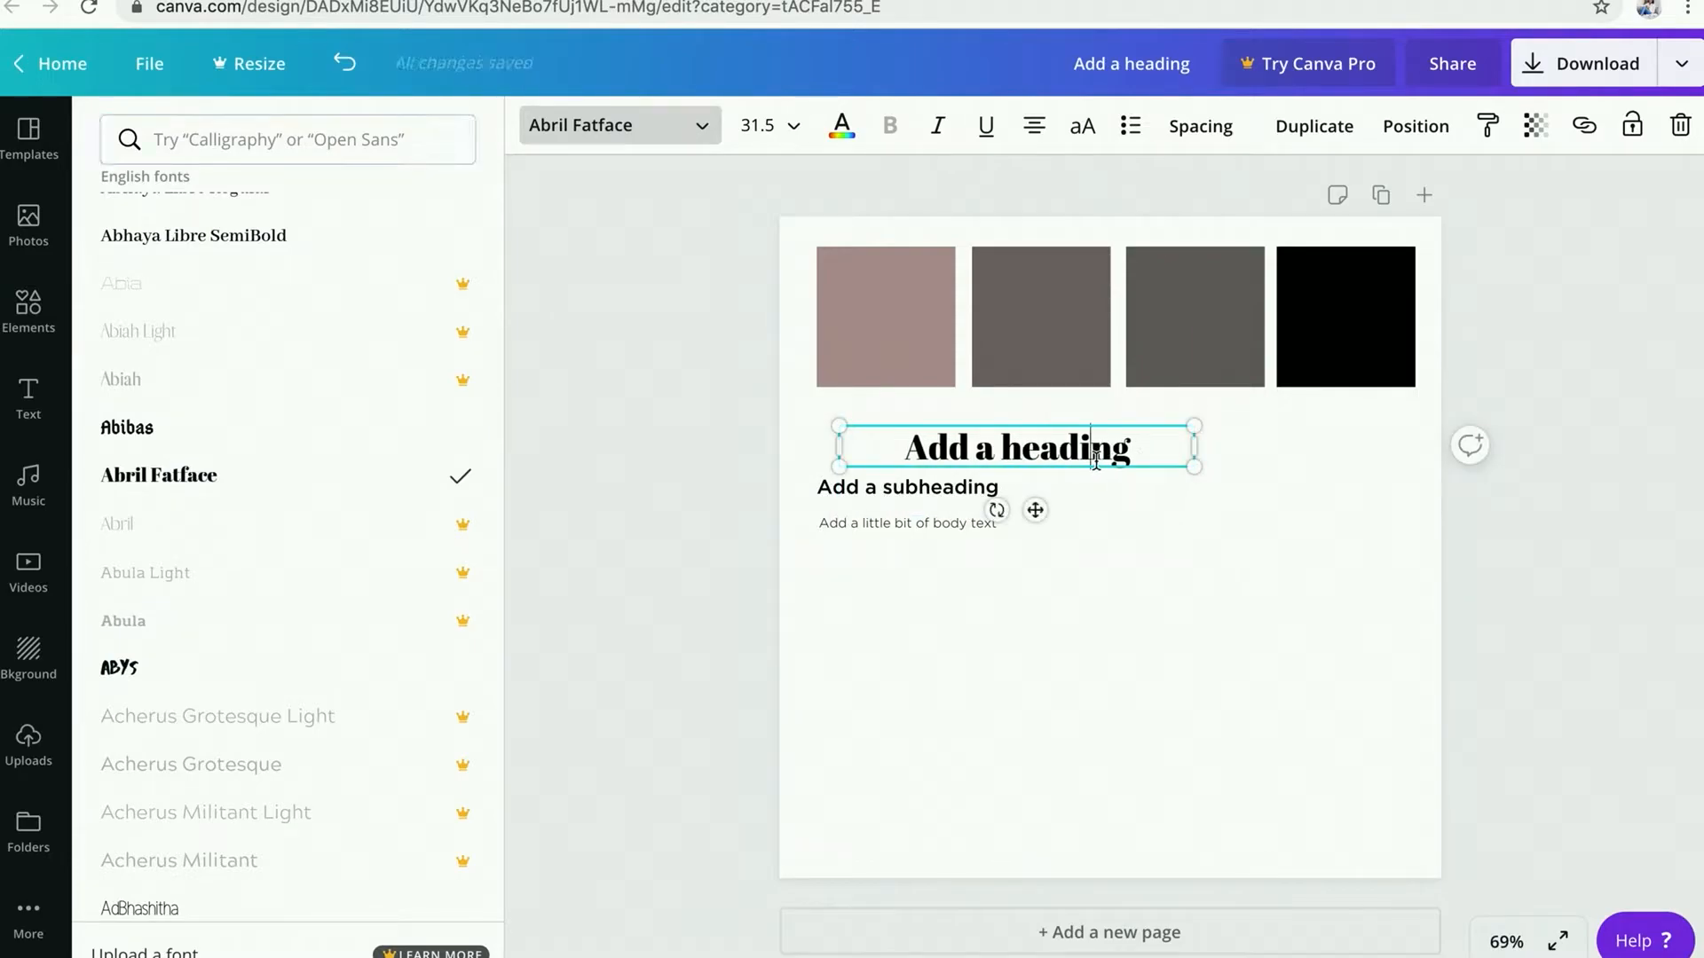
left_click(1030, 131)
Step: Replace the heading text with "Abril Fatface" and line its box up with the first swatch's left edge
triple_click(934, 451)
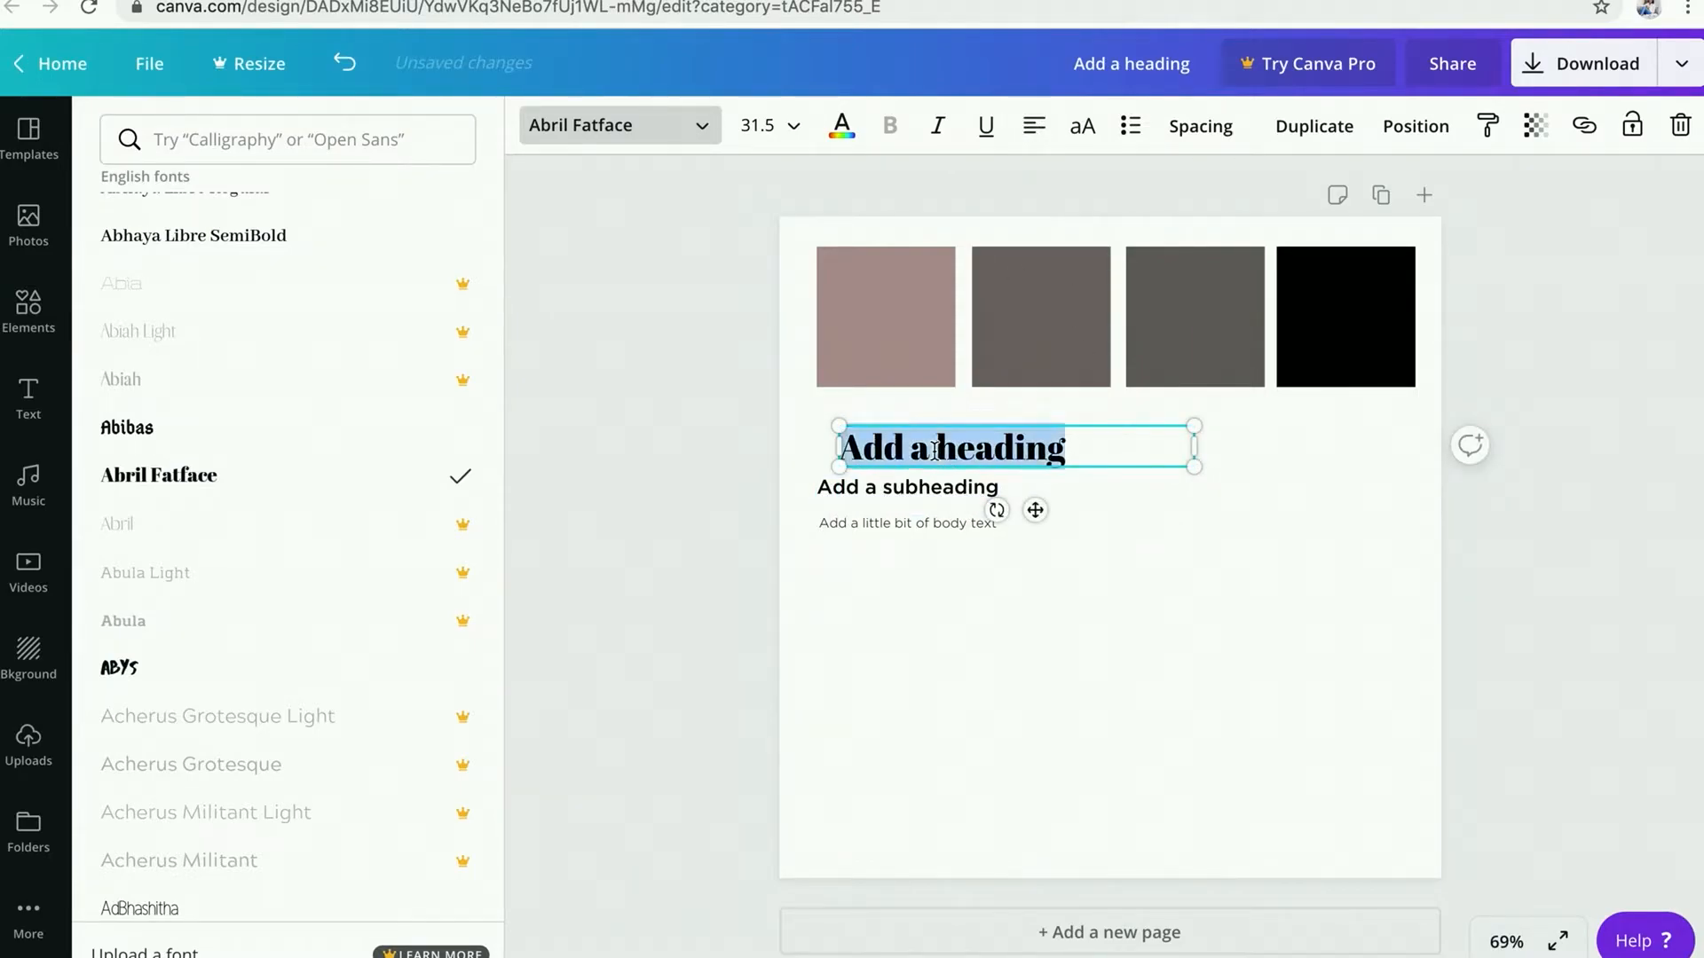
type("Abril Fatface")
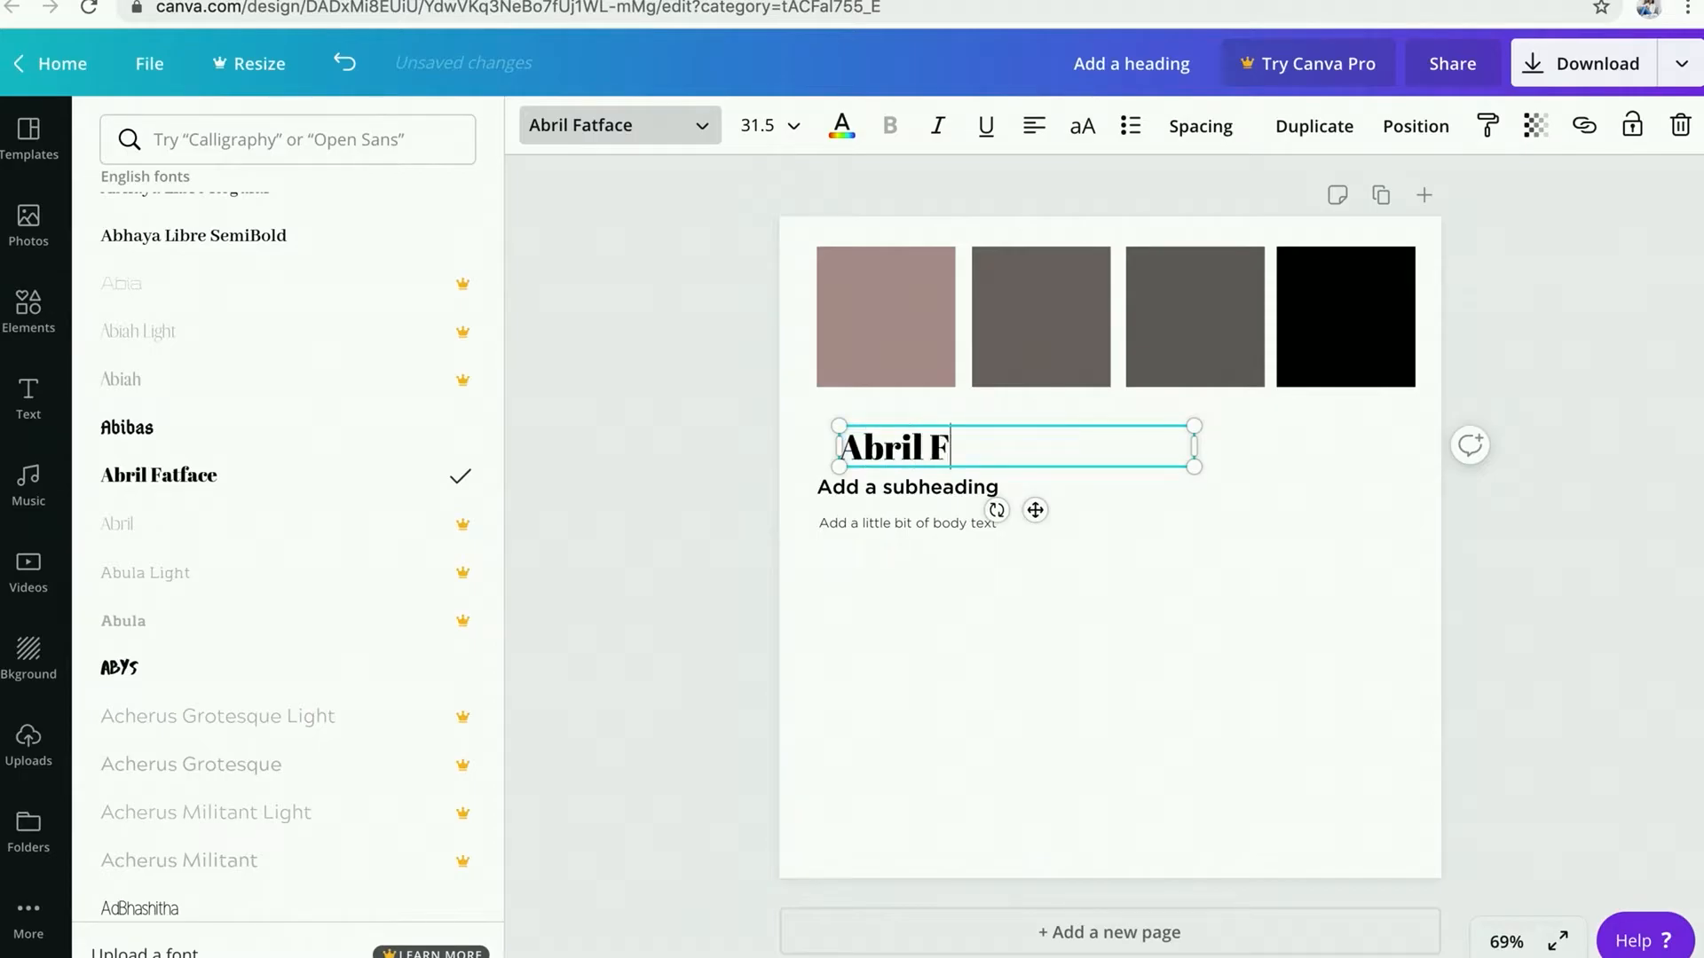
left_click(1135, 600)
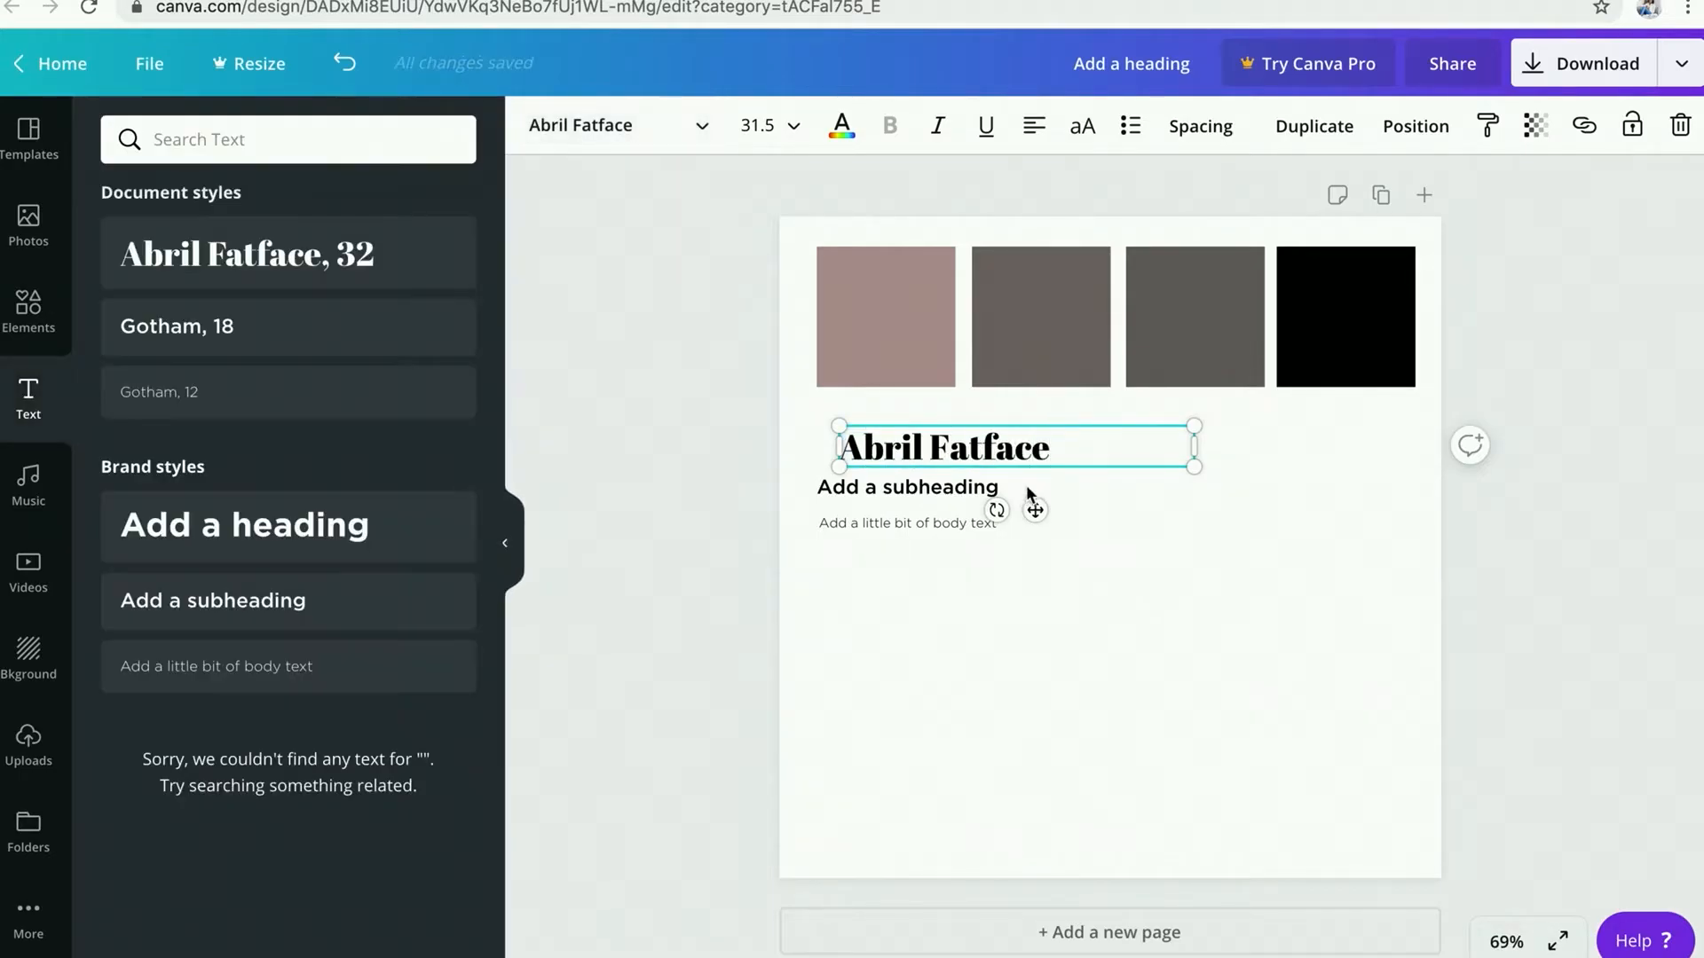
left_click(1101, 511)
left_click_drag(1032, 450, 1009, 449)
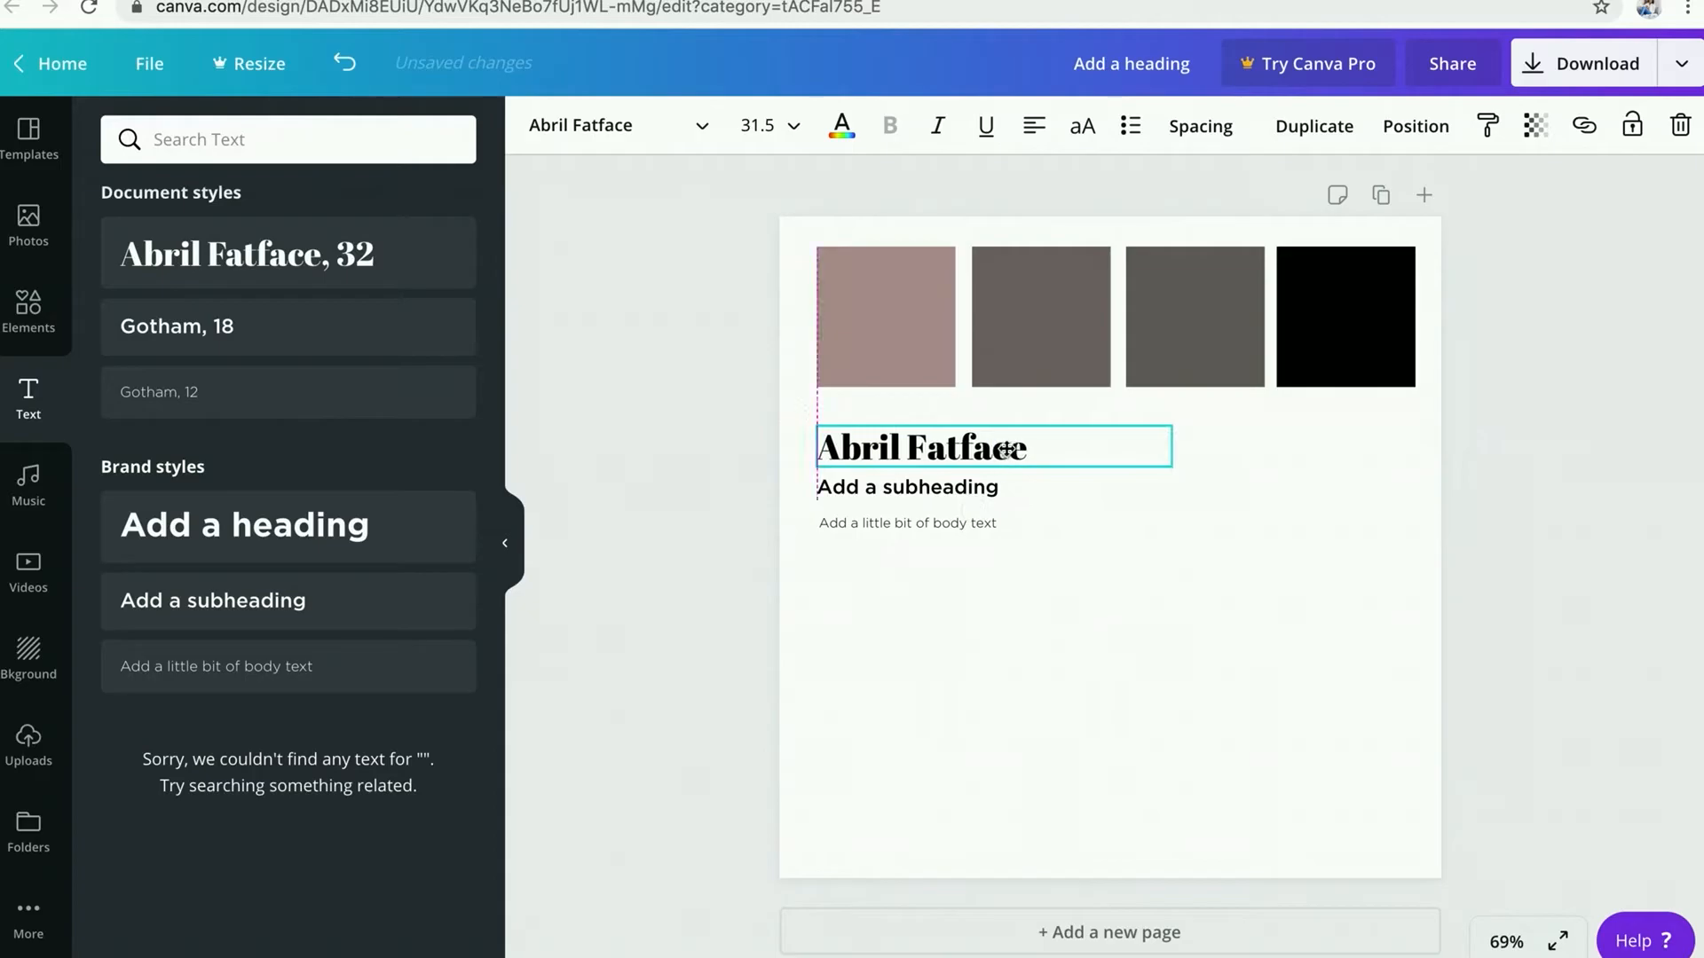
Step: Change the subheading's font to Aileron Heavy
left_click(976, 489)
left_click(937, 489)
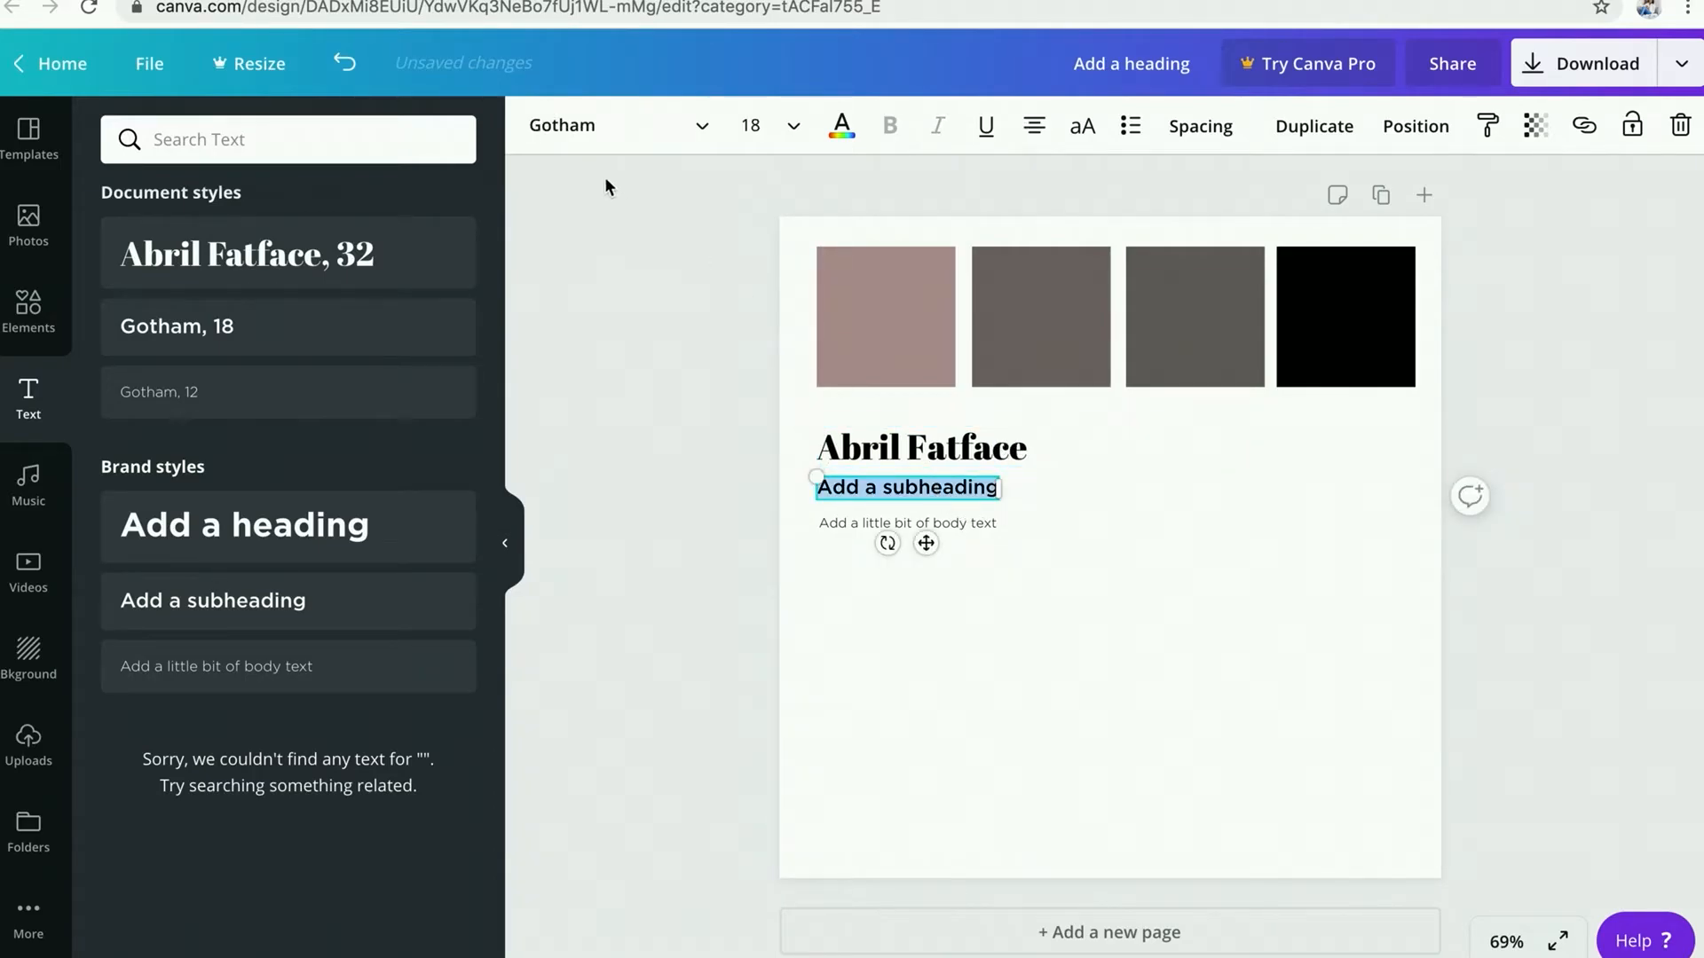
left_click(582, 133)
scroll(255, 631, "down", 15)
scroll(257, 632, "down", 5)
scroll(256, 632, "up", 5)
scroll(256, 632, "up", 3)
left_click(237, 505)
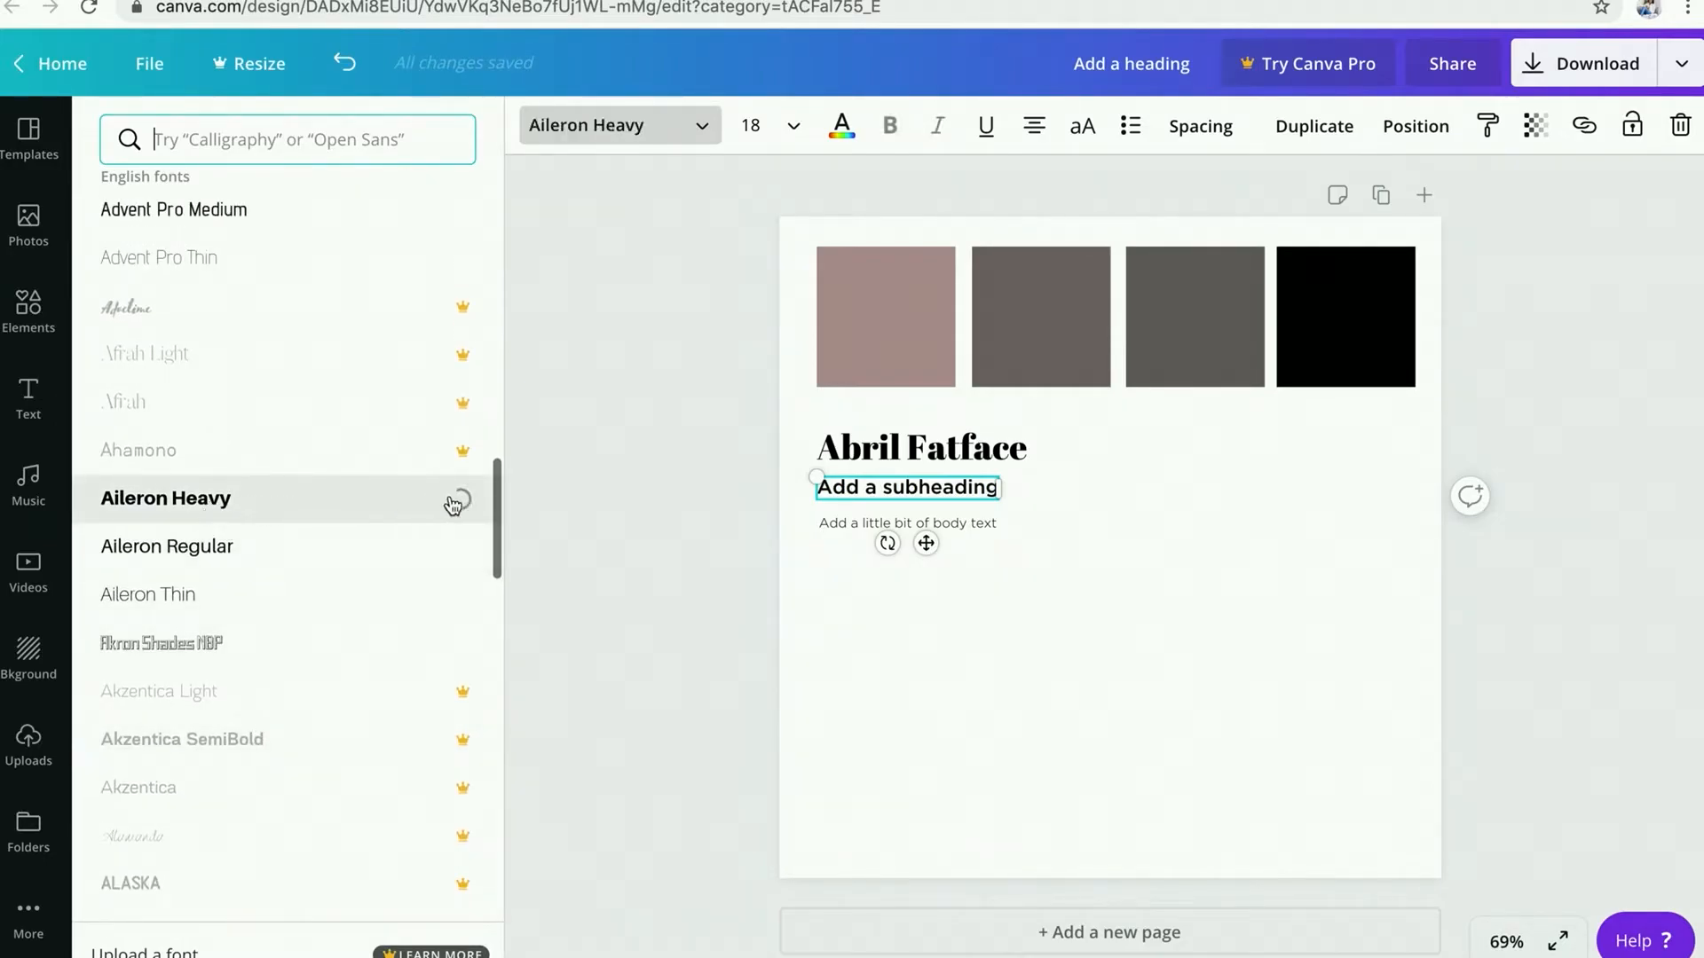
Step: Widen the subheading's text box and replace its text with "Aileron Heavy"
left_click_drag(993, 510, 1126, 494)
double_click(1059, 487)
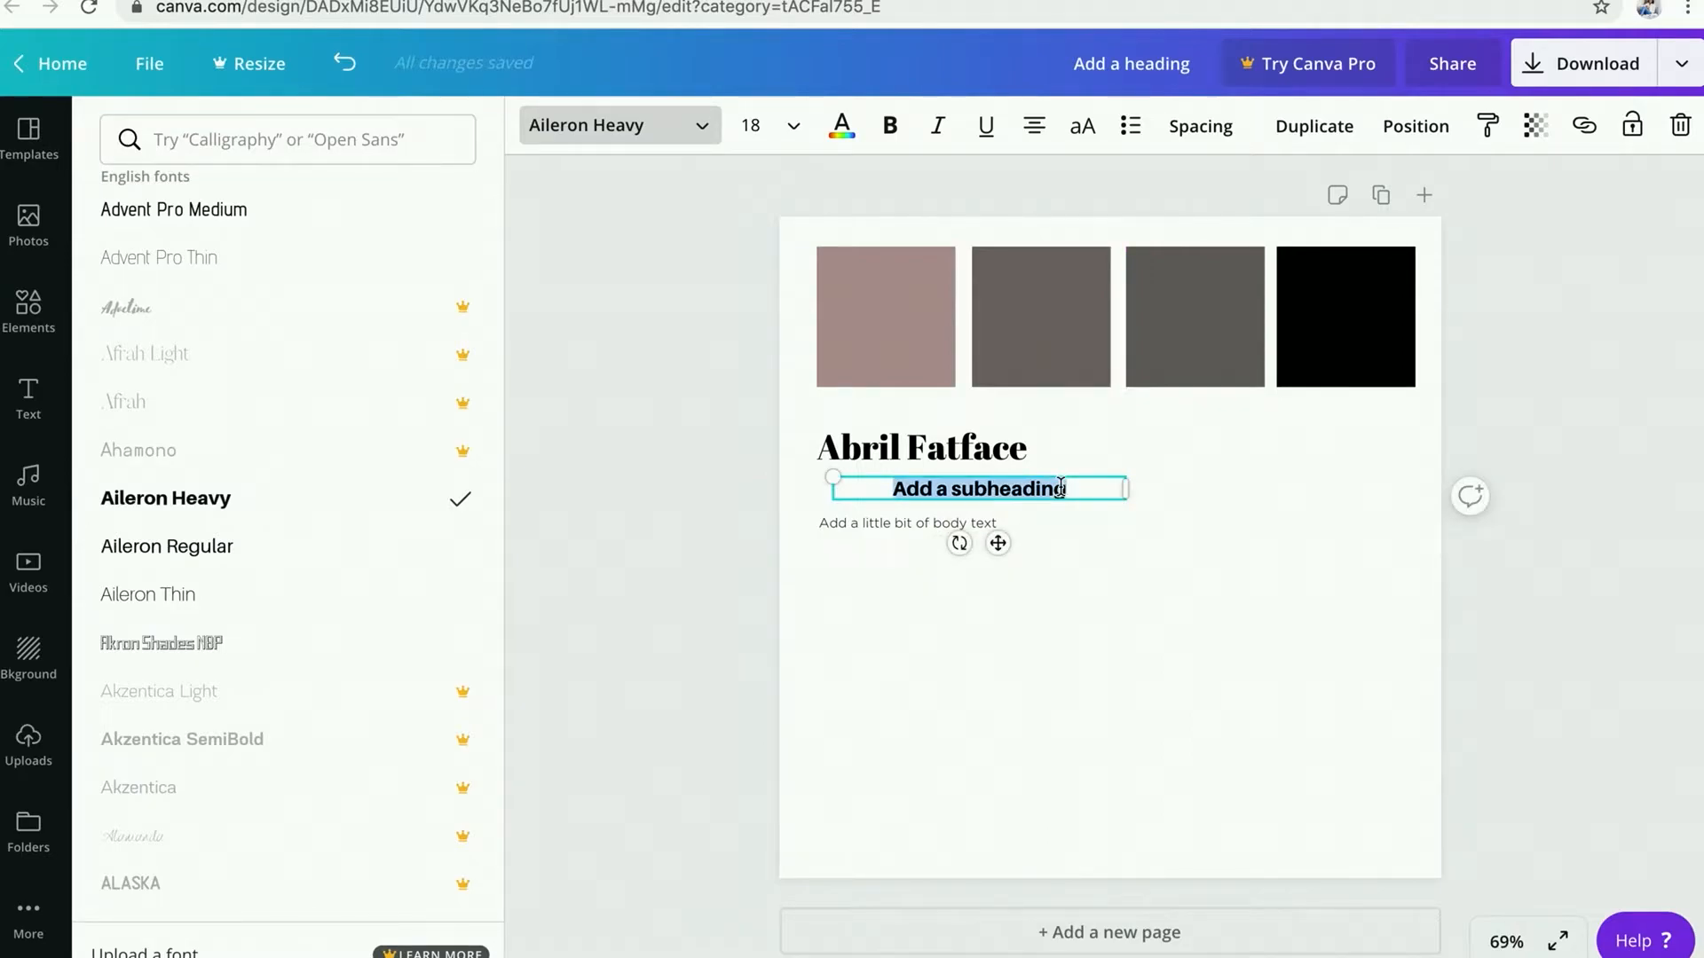
type("Aileron Heavy")
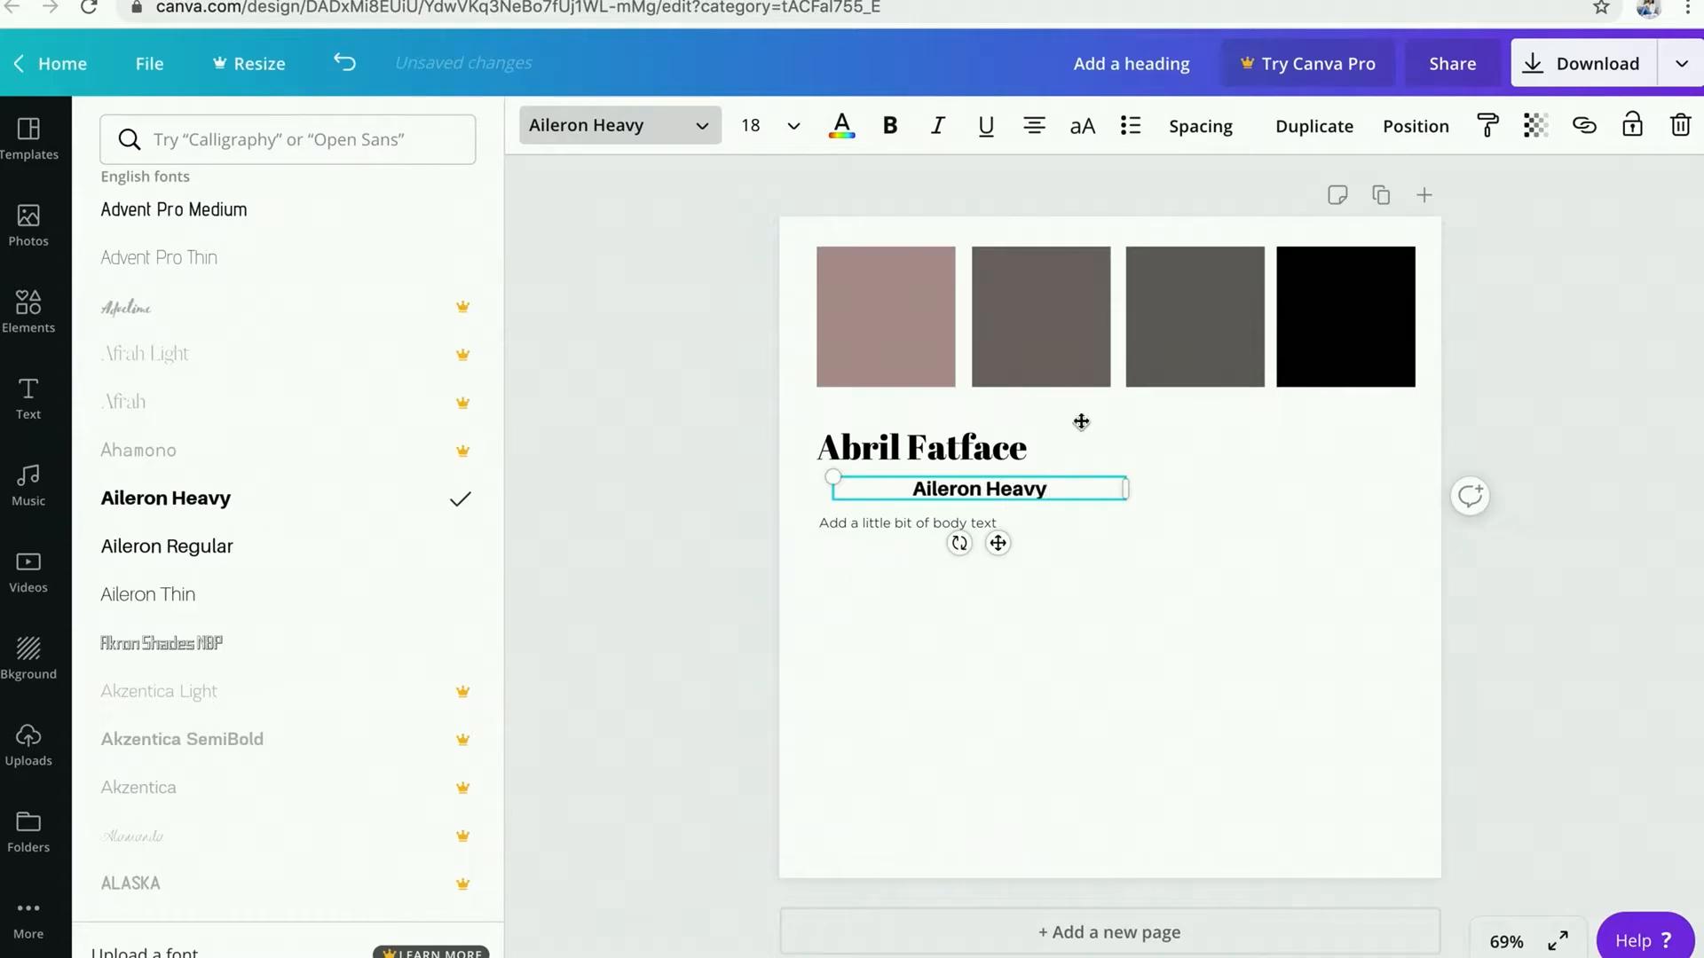
Step: Left-align the subheading text and move its box in line with the heading's left edge
left_click(1035, 127)
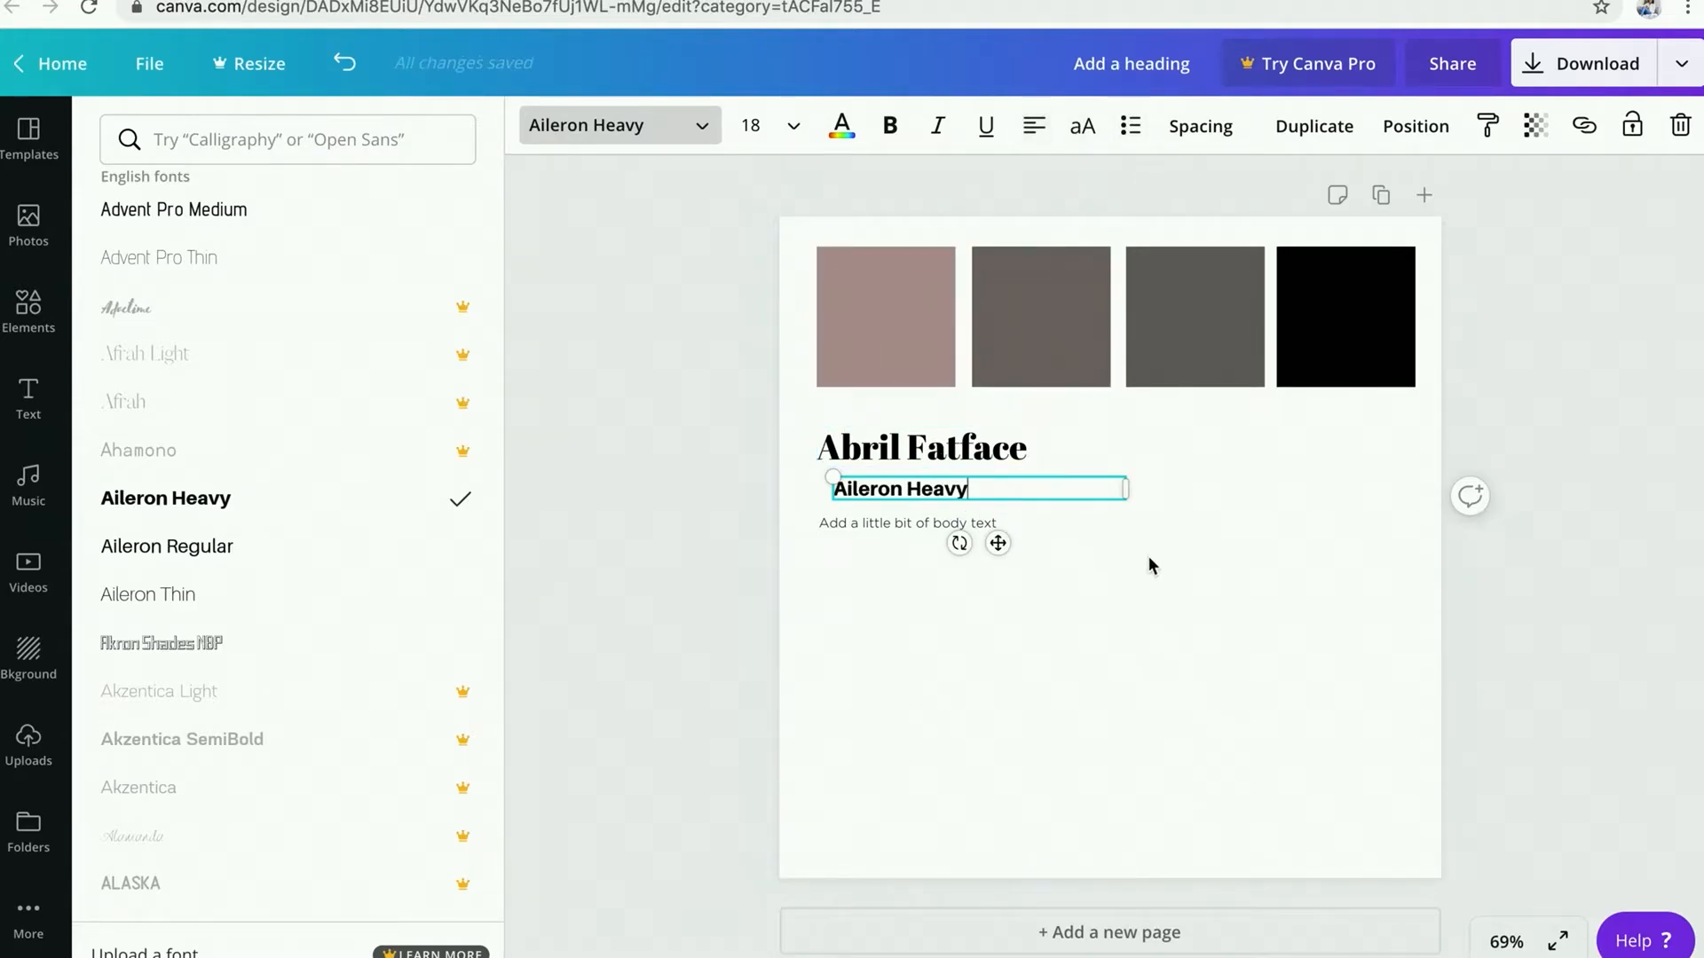
left_click(1024, 494)
left_click_drag(912, 488, 898, 490)
Step: Left-align the body text line and try Advent Pro Medium as its font
left_click(874, 530)
left_click(873, 525)
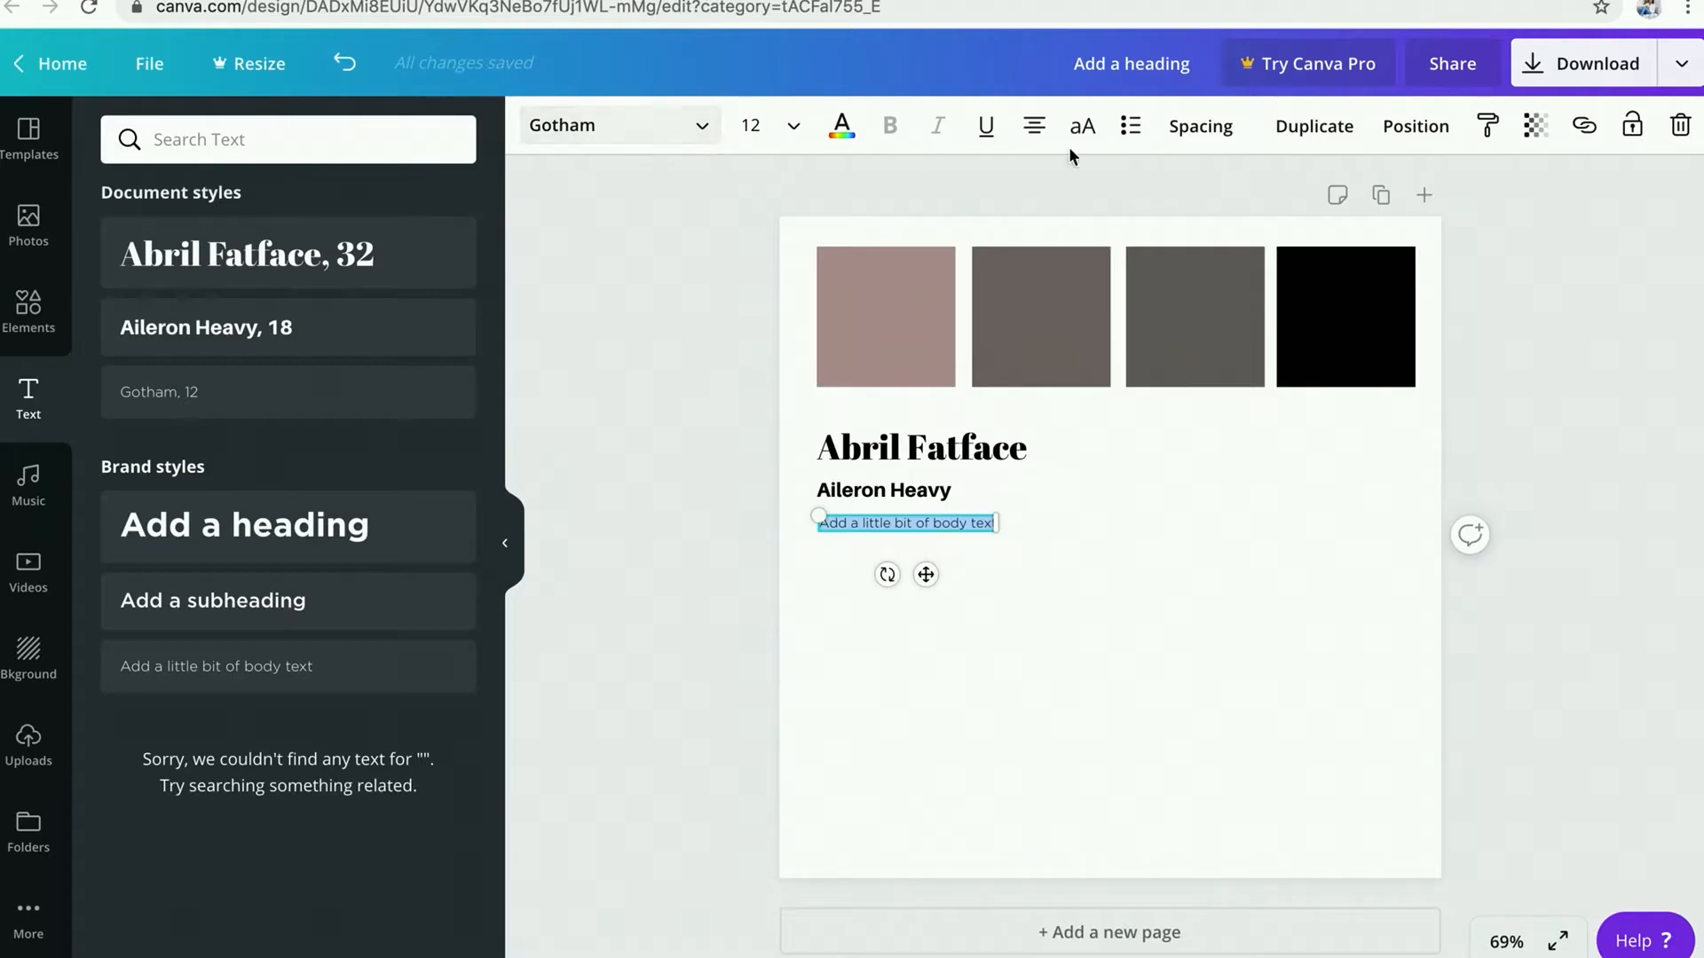
left_click(628, 125)
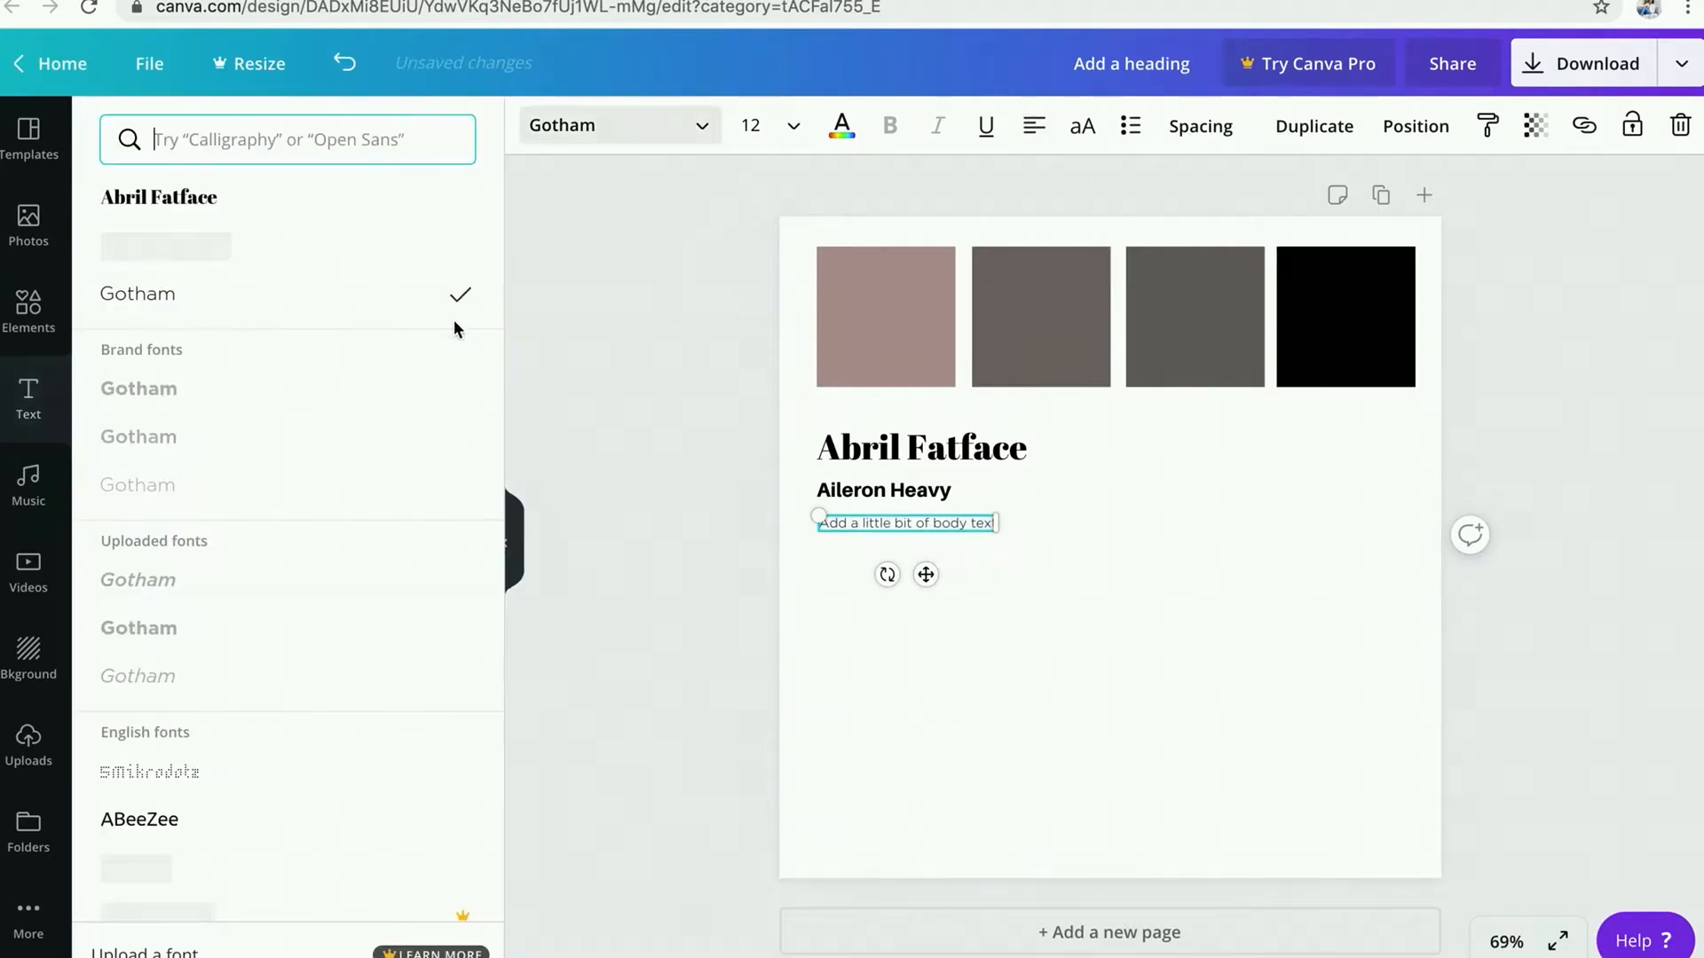
scroll(290, 438, "down", 15)
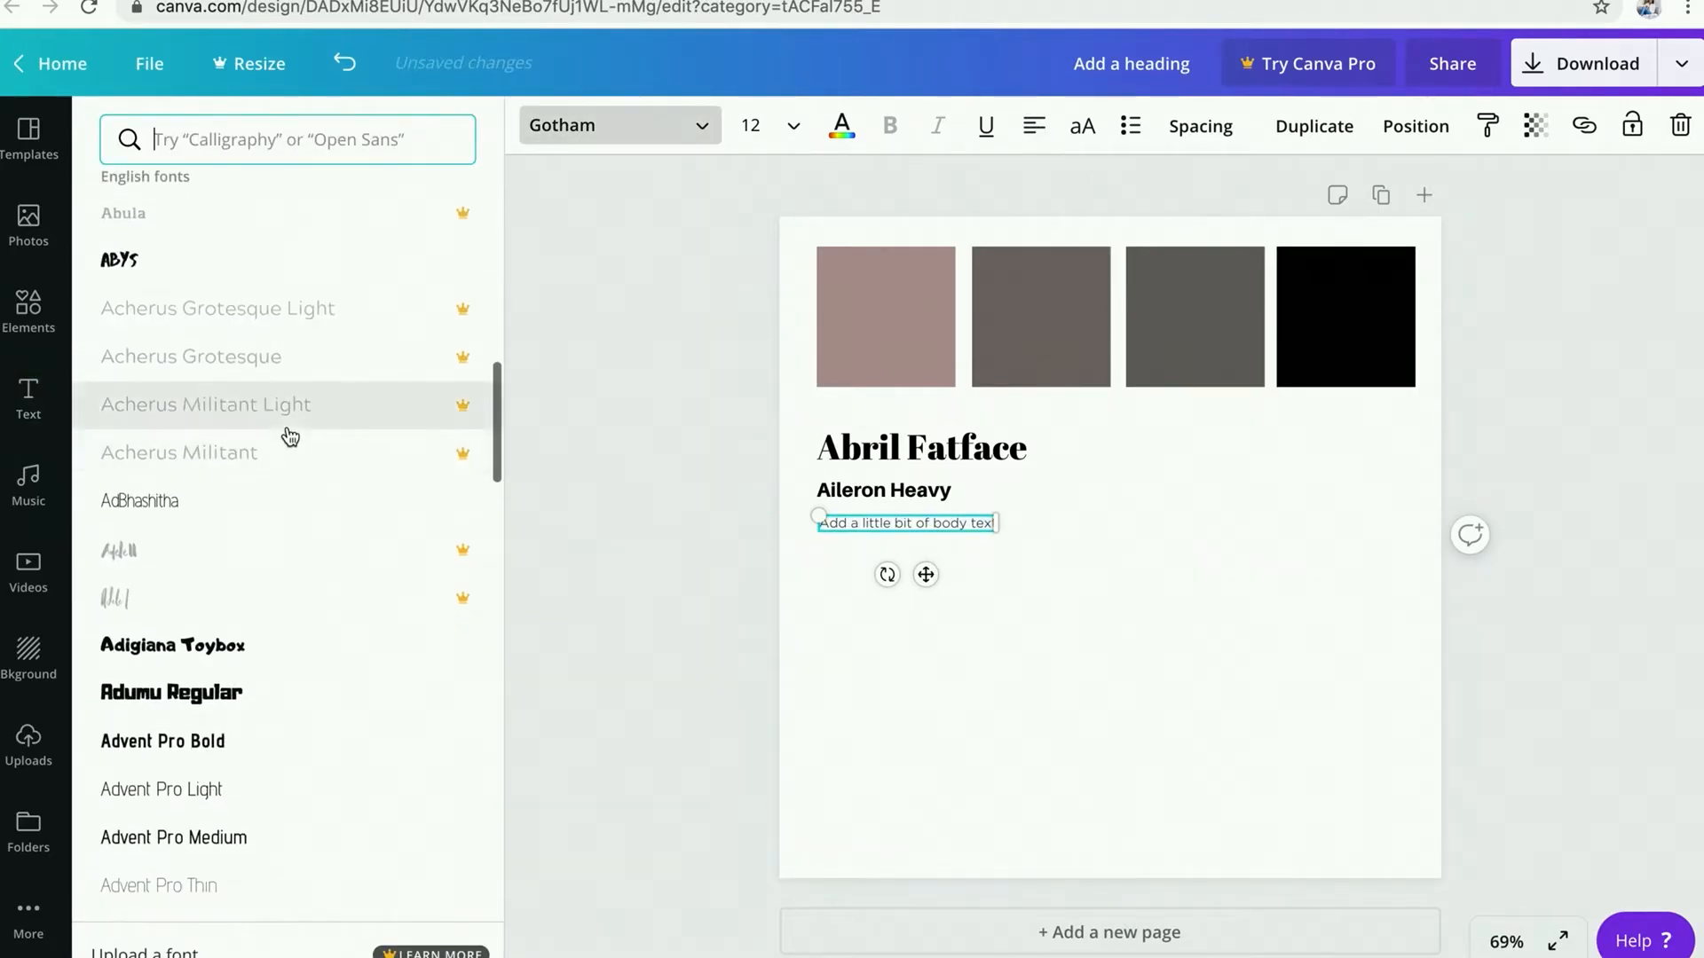
scroll(290, 438, "down", 3)
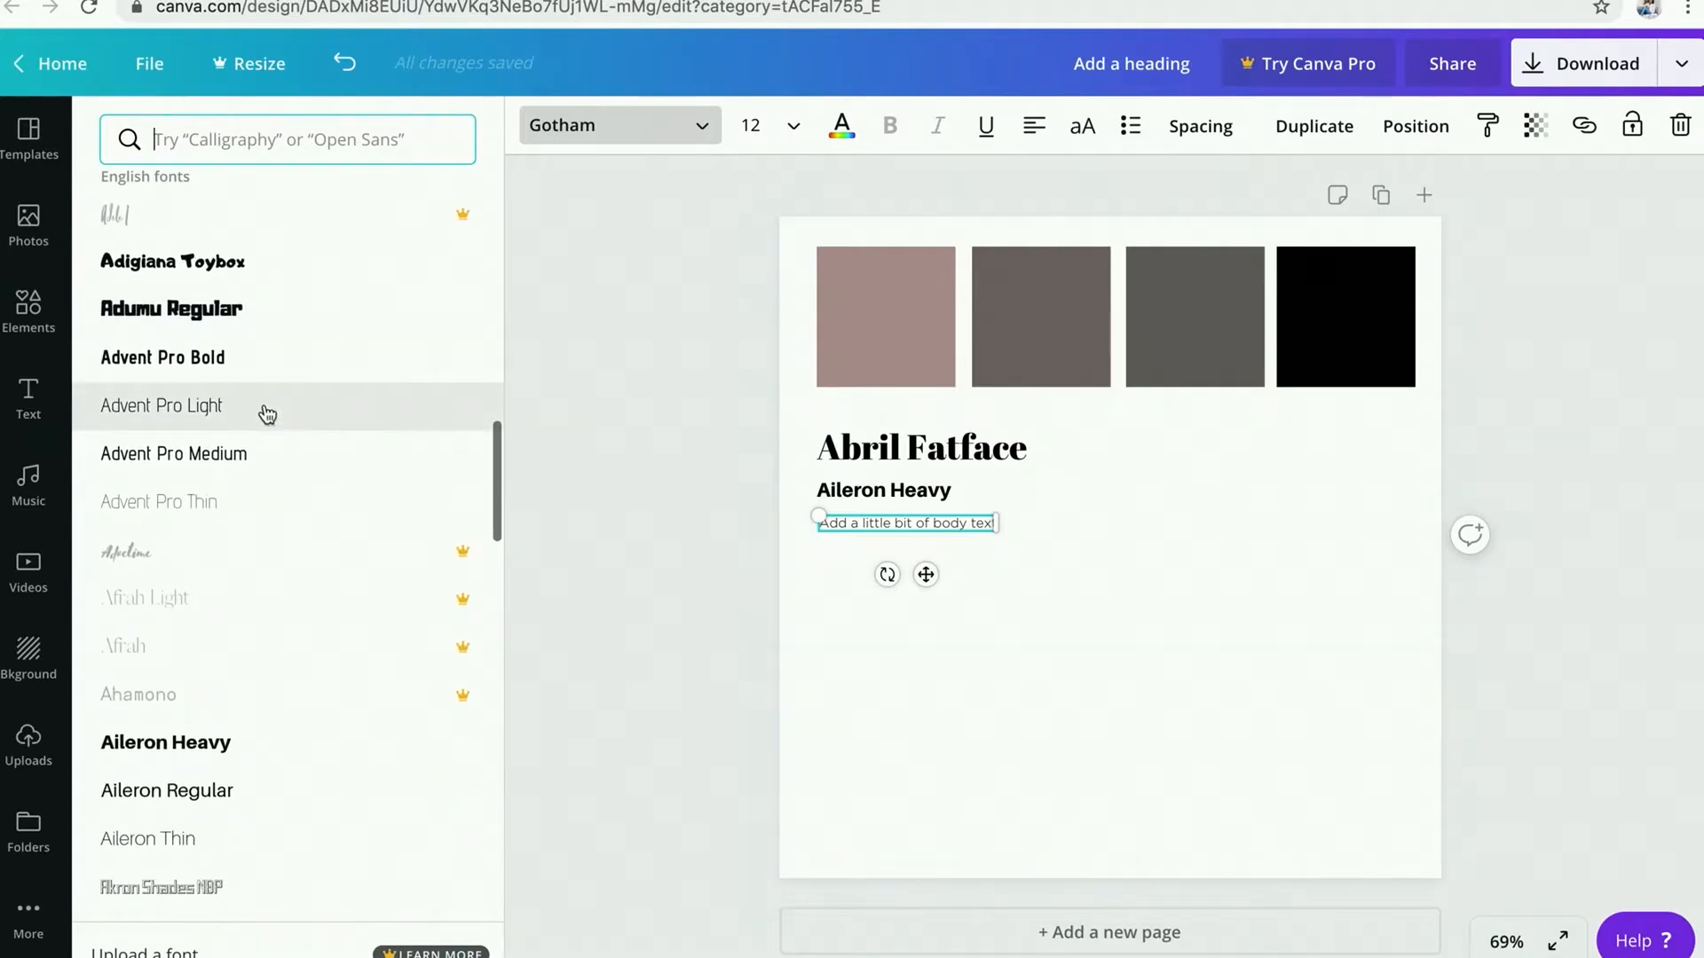
scroll(266, 478, "down", 2)
scroll(263, 475, "up", 1)
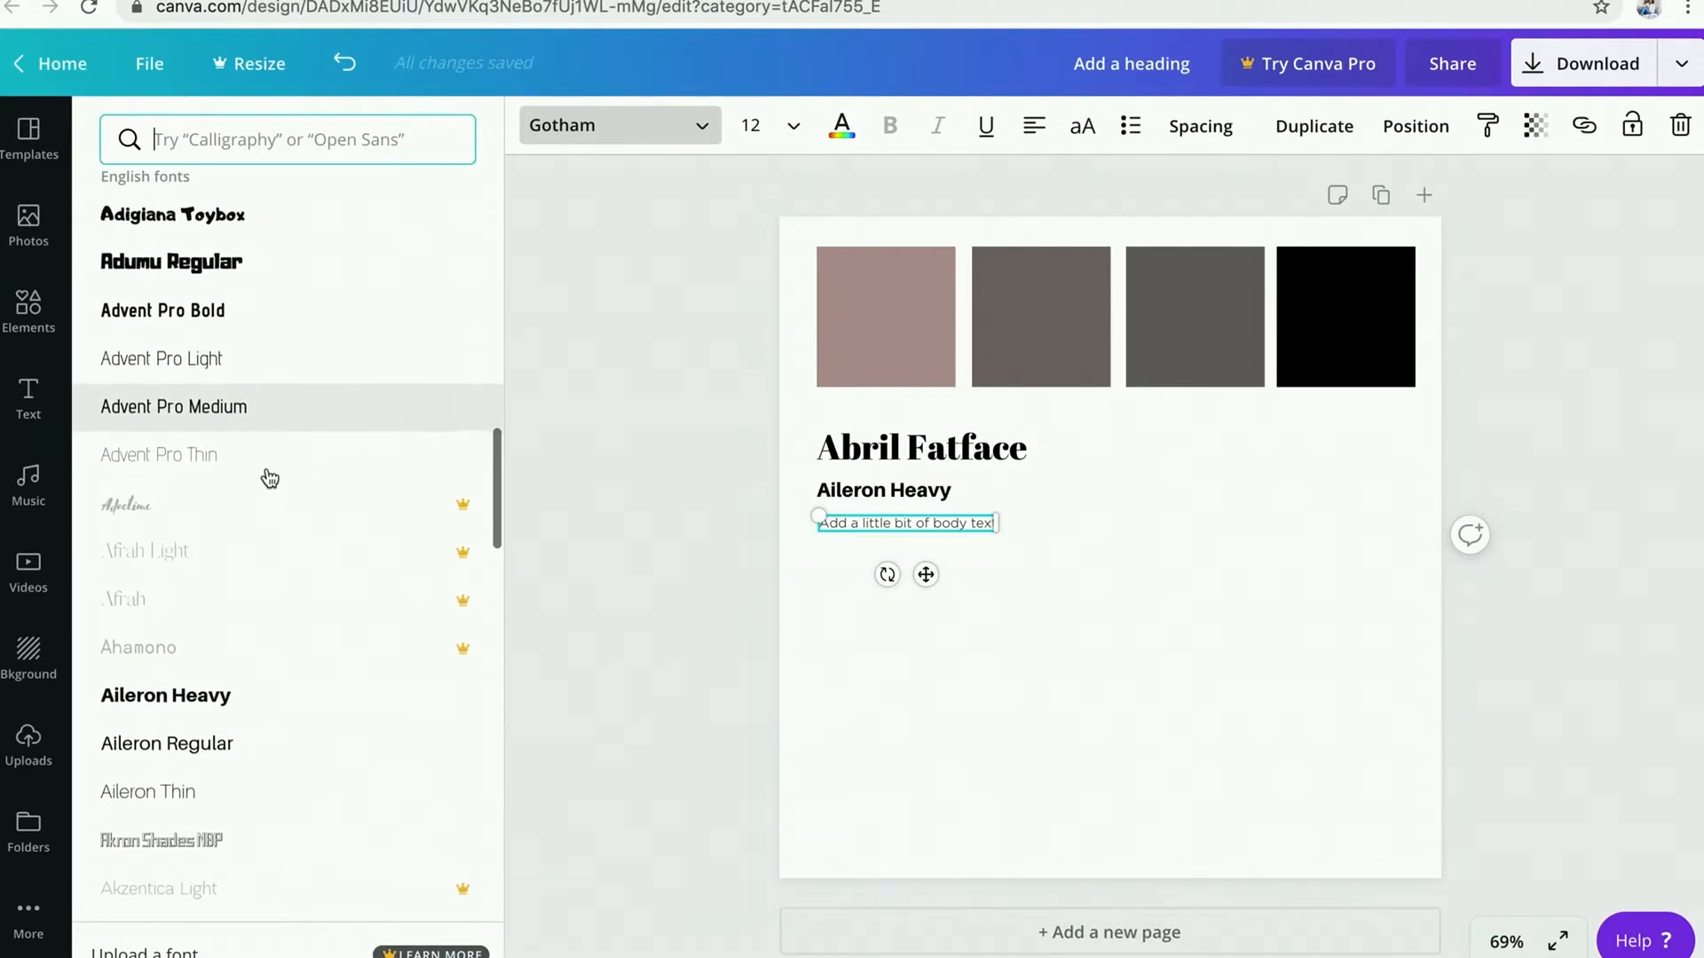
left_click(234, 410)
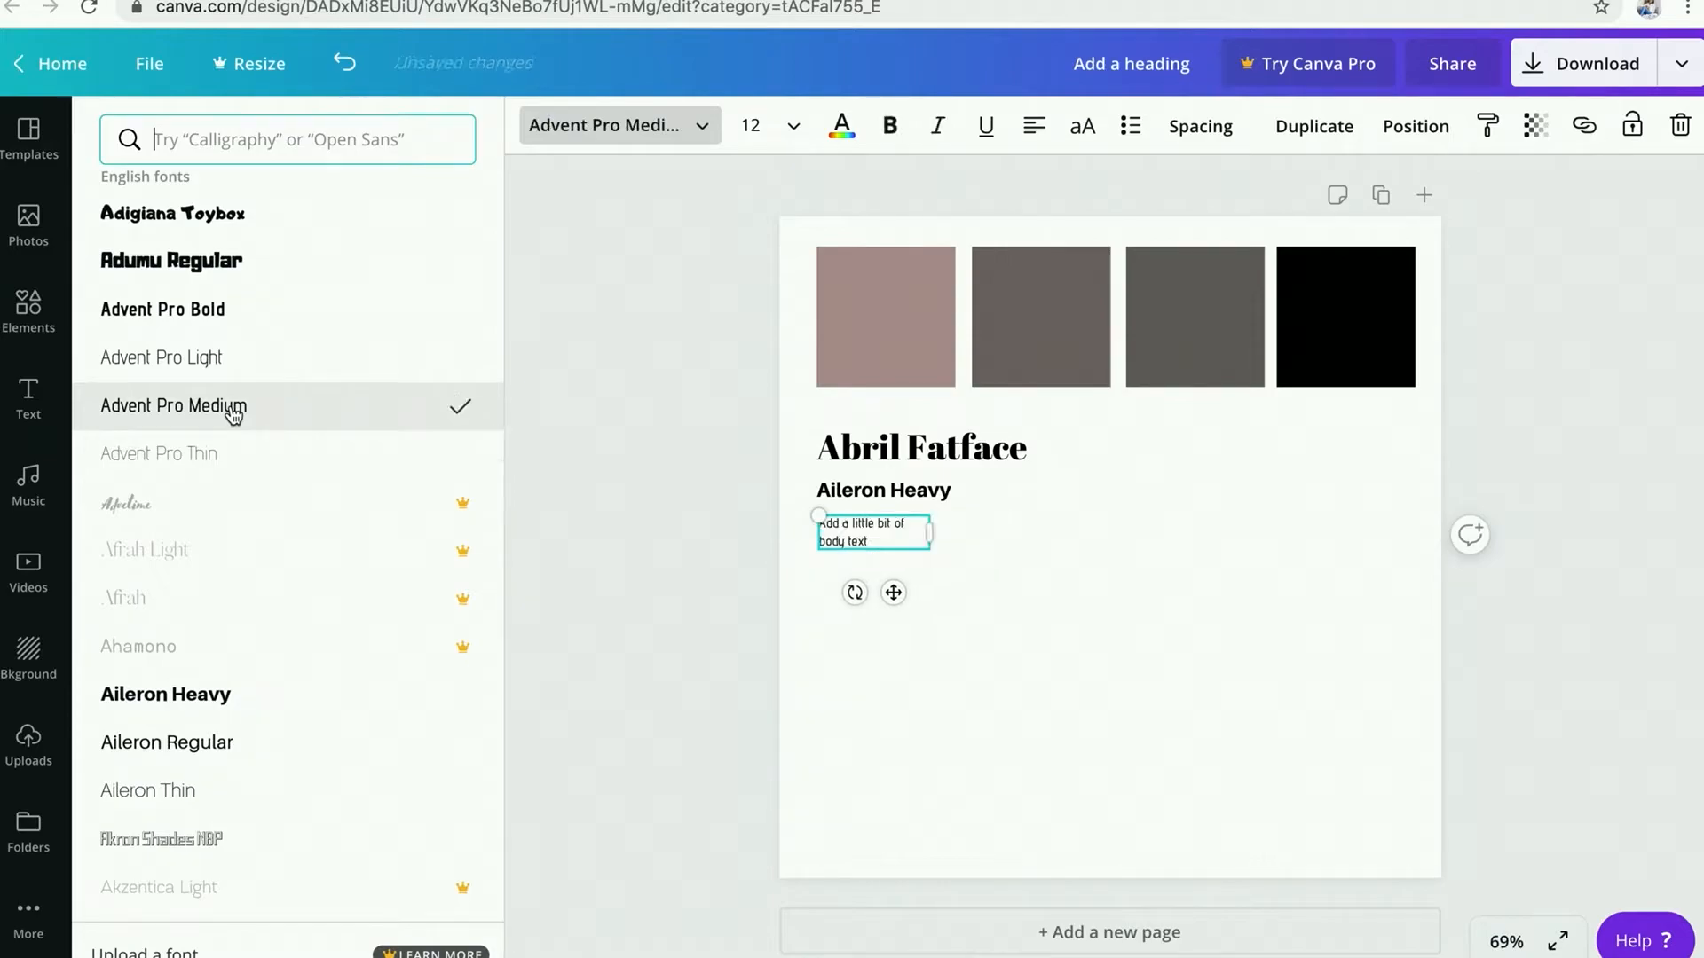
Step: Set the body text's font to Aileron Thin and widen its box so the text fits on one line
scroll(201, 654, "down", 3)
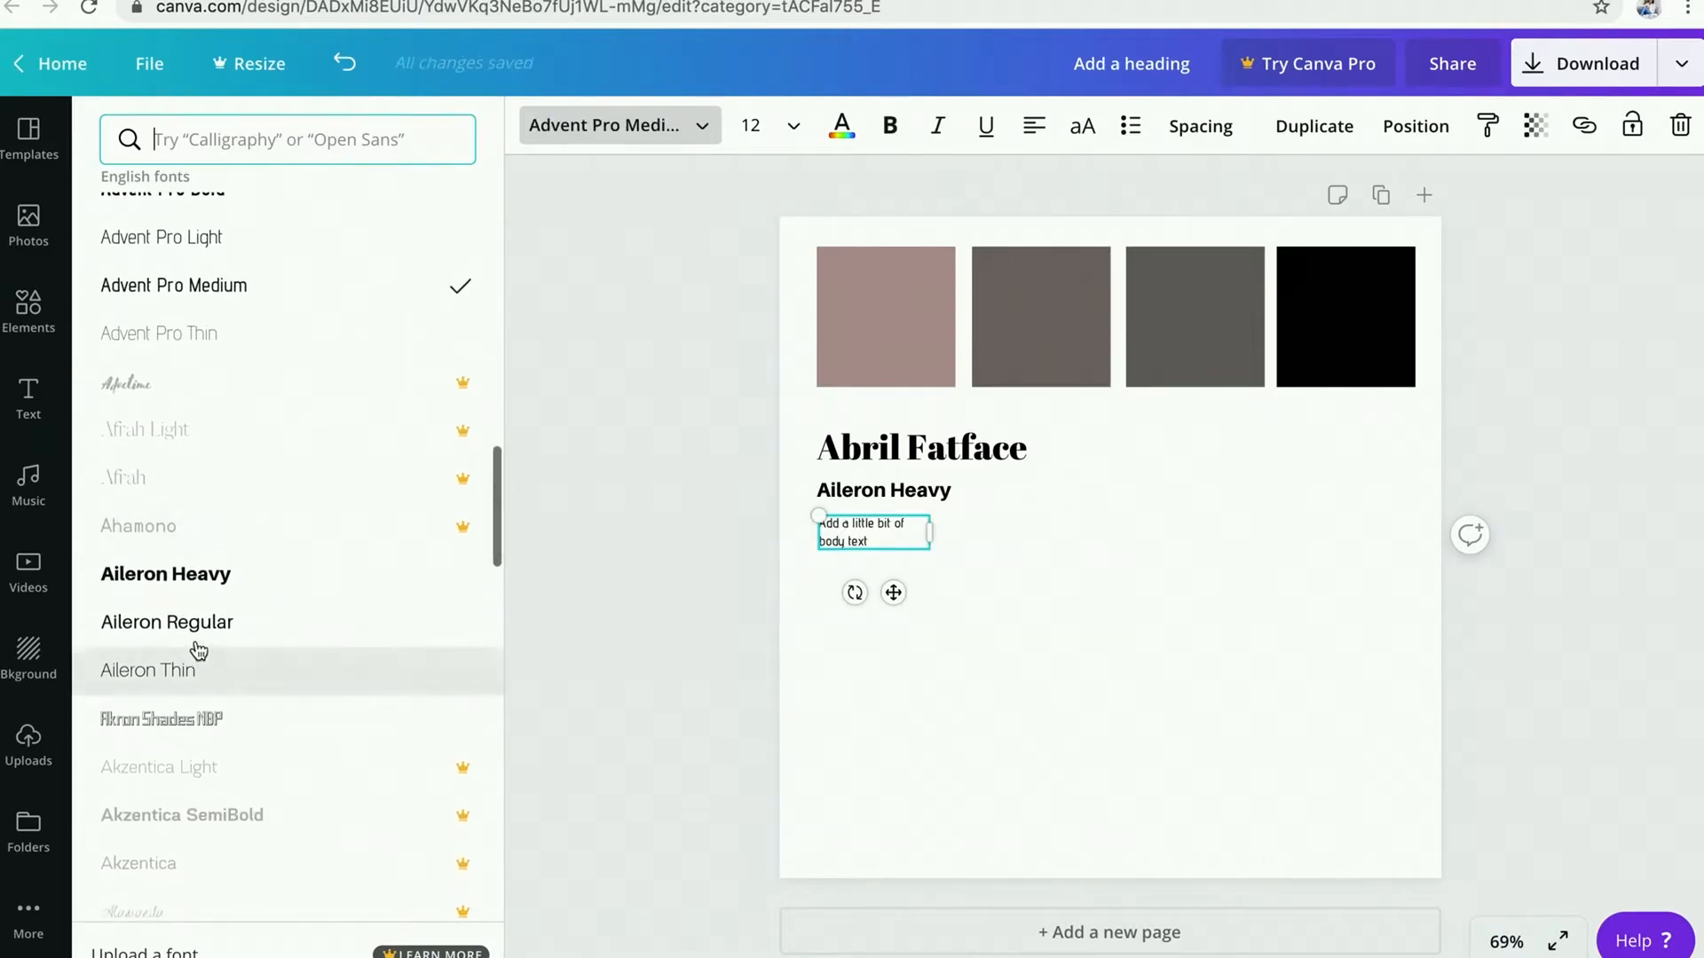
left_click(183, 622)
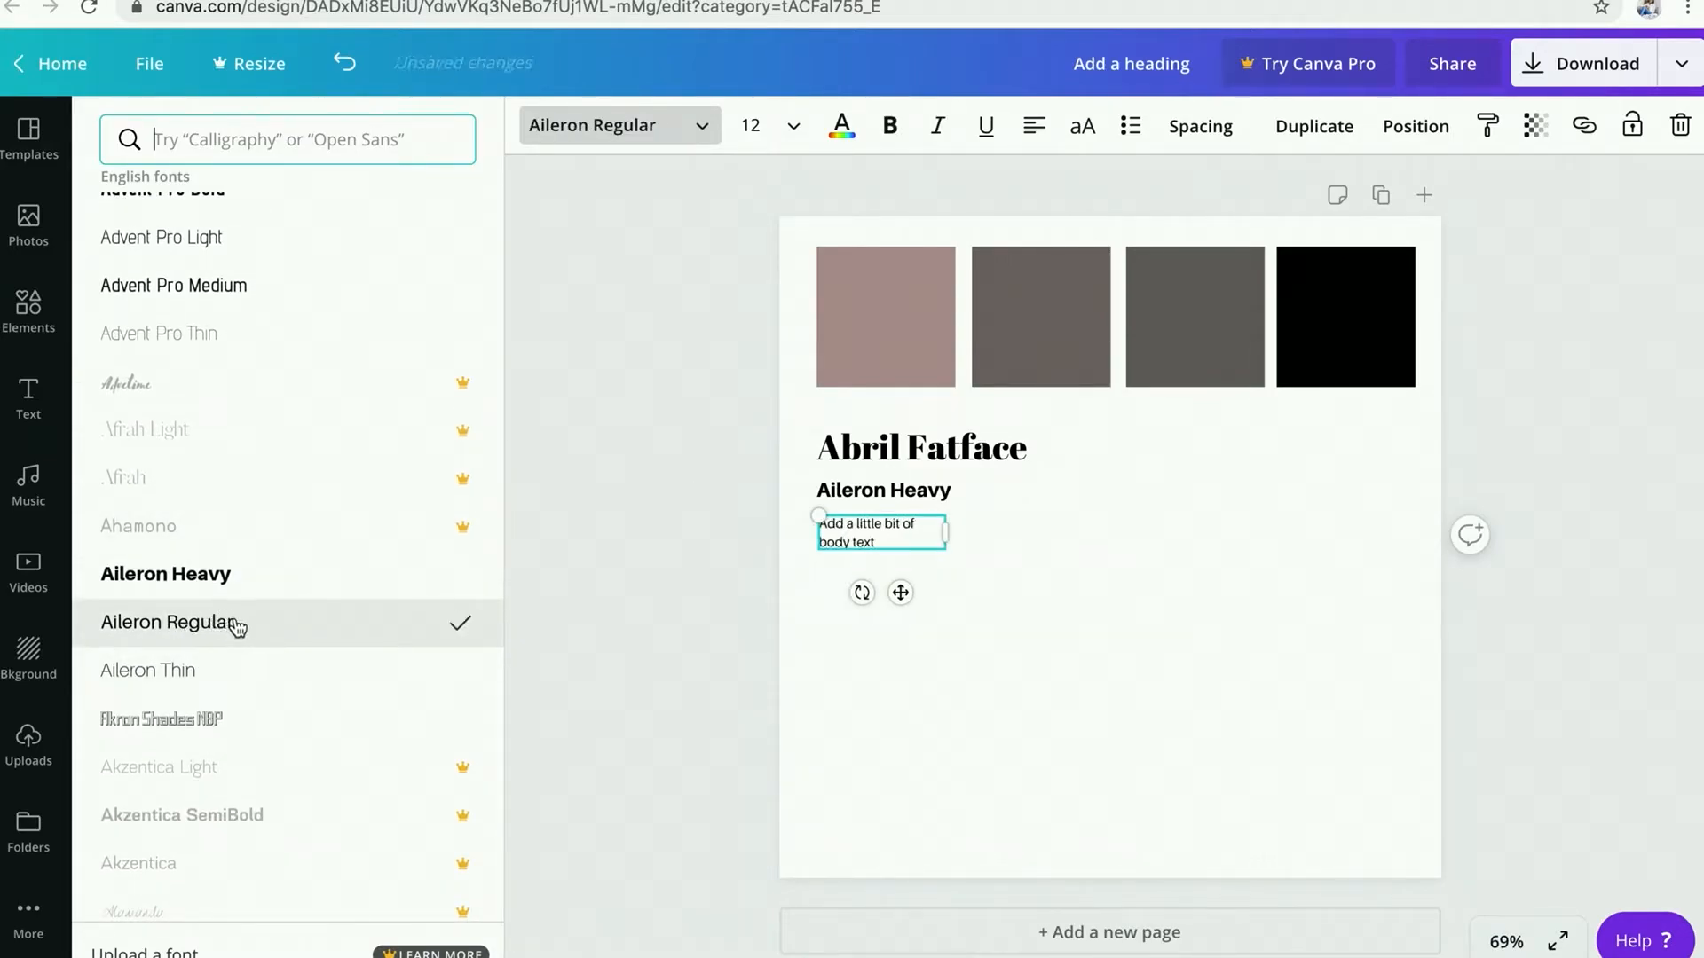
left_click(233, 668)
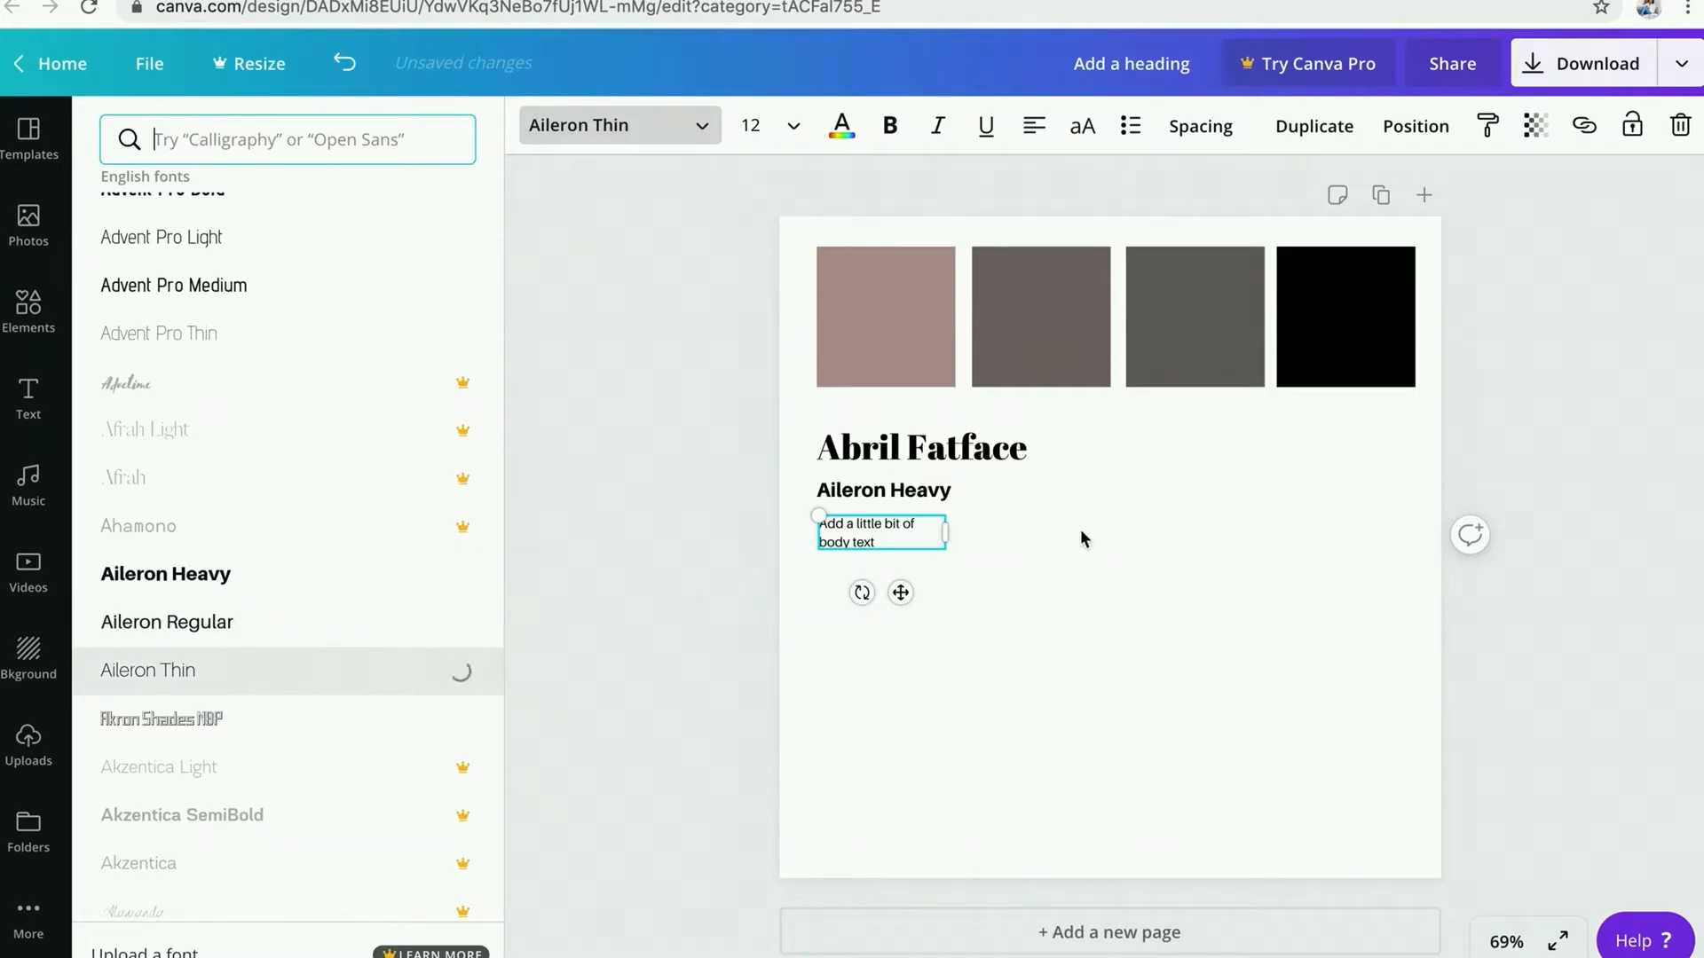
left_click_drag(926, 532, 1042, 525)
double_click(914, 523)
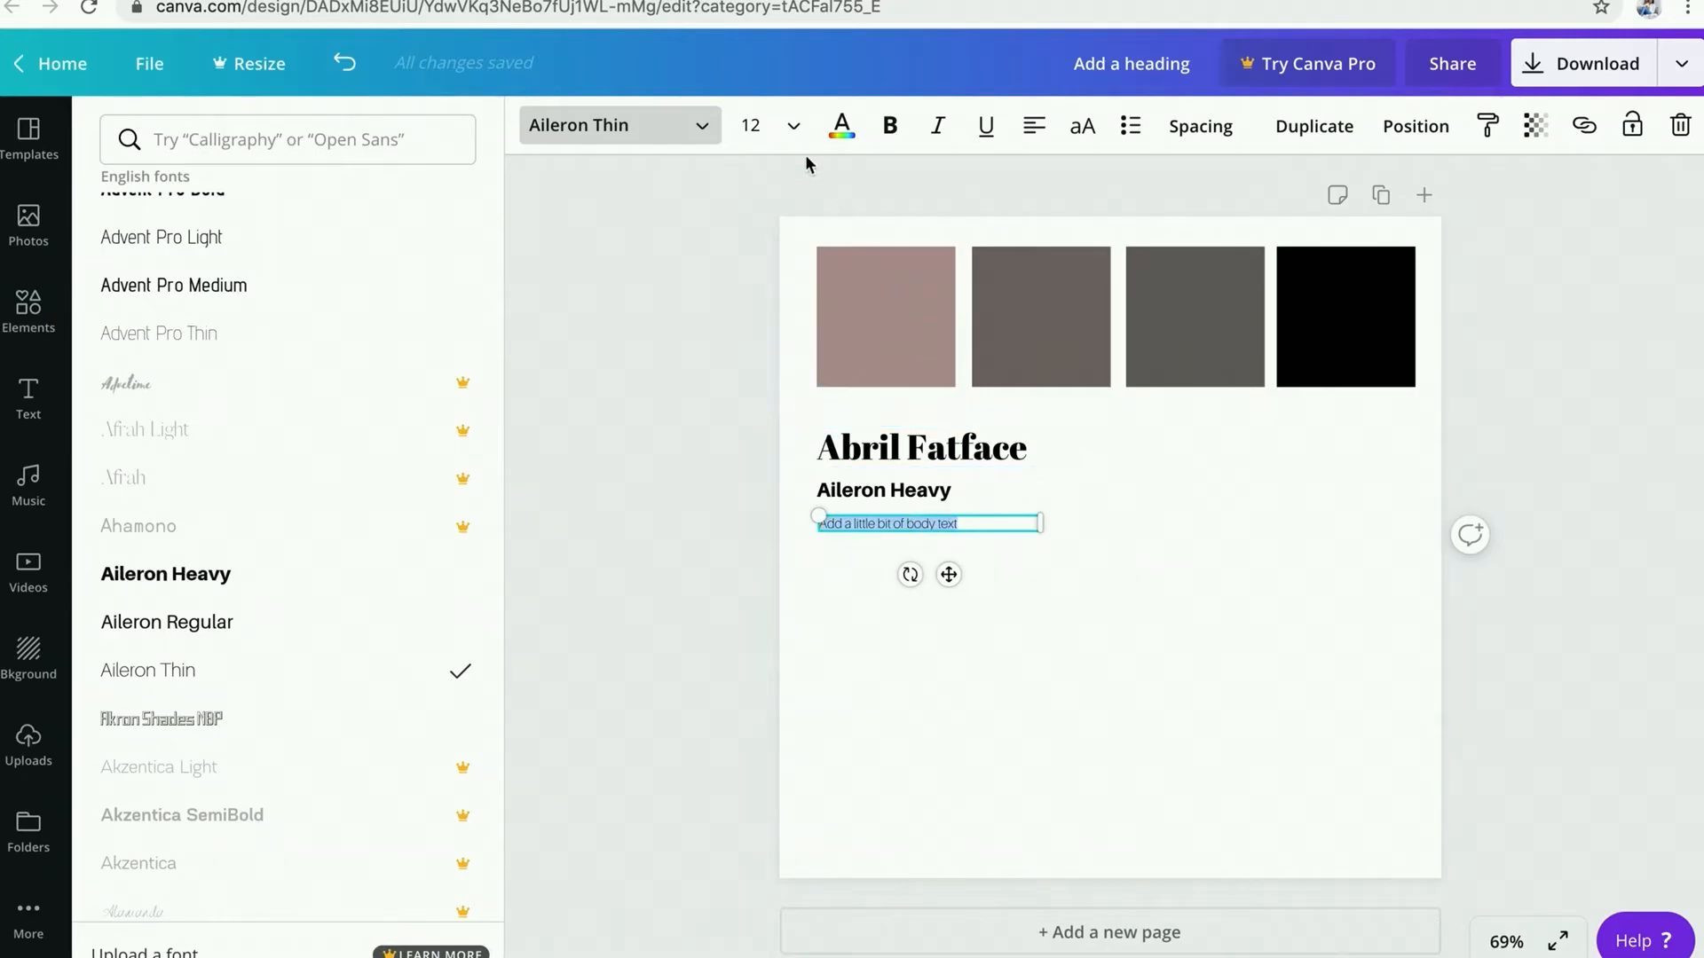
left_click(1064, 570)
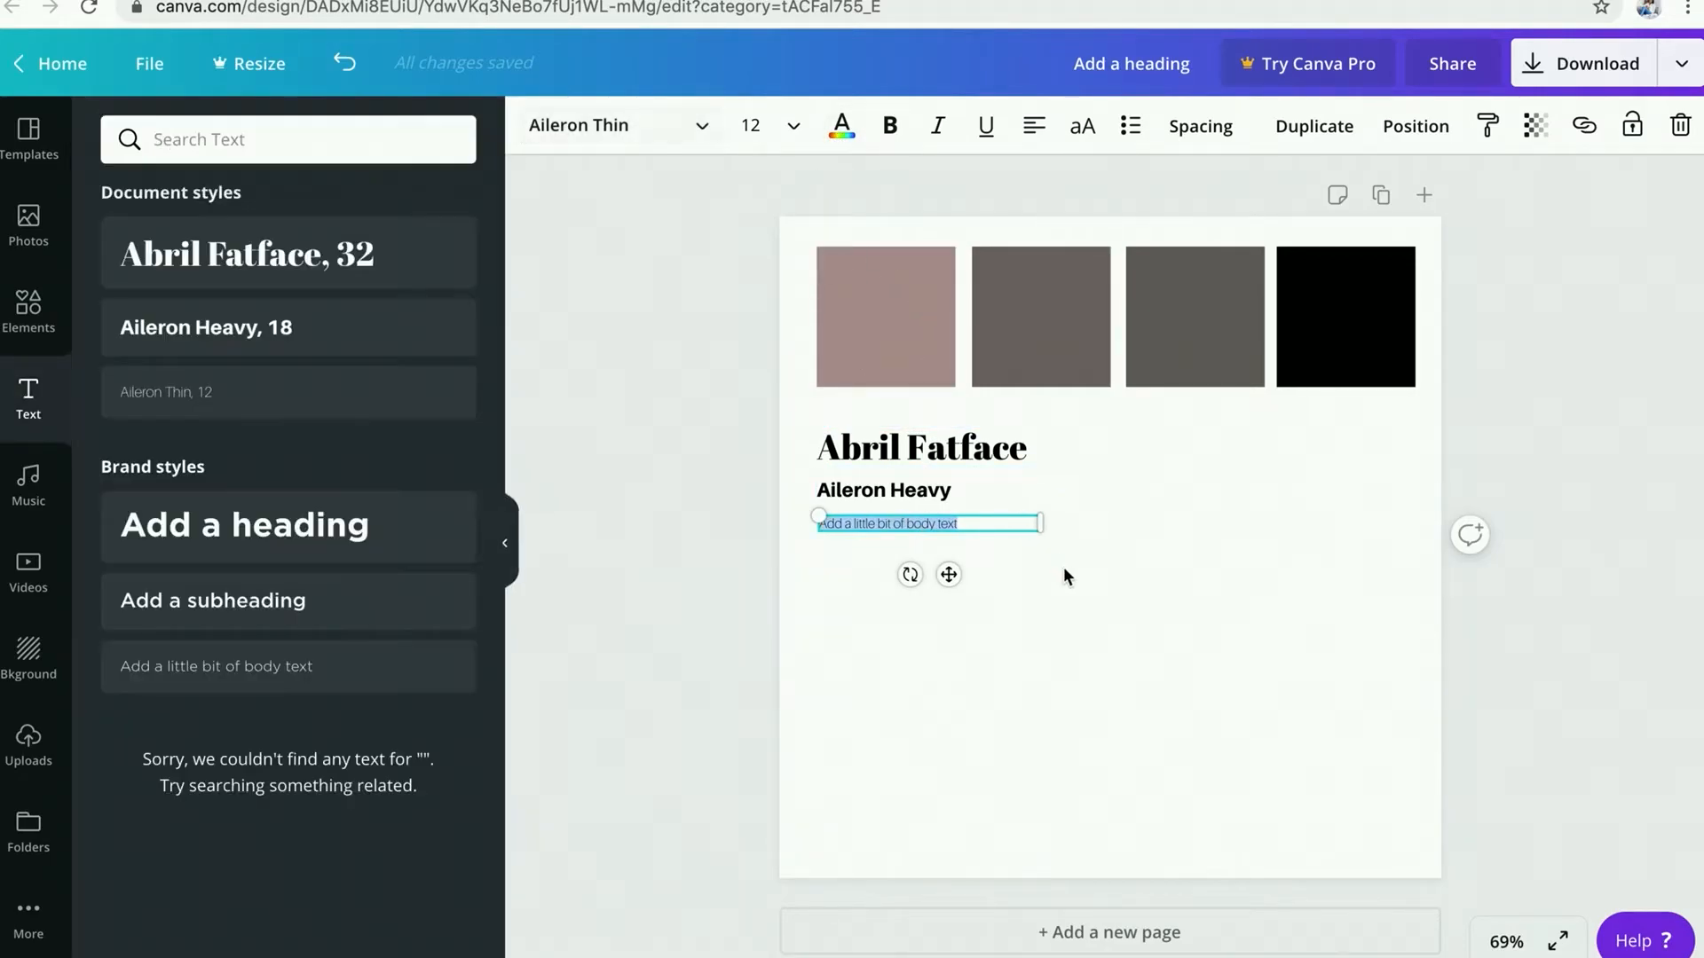
left_click(1105, 600)
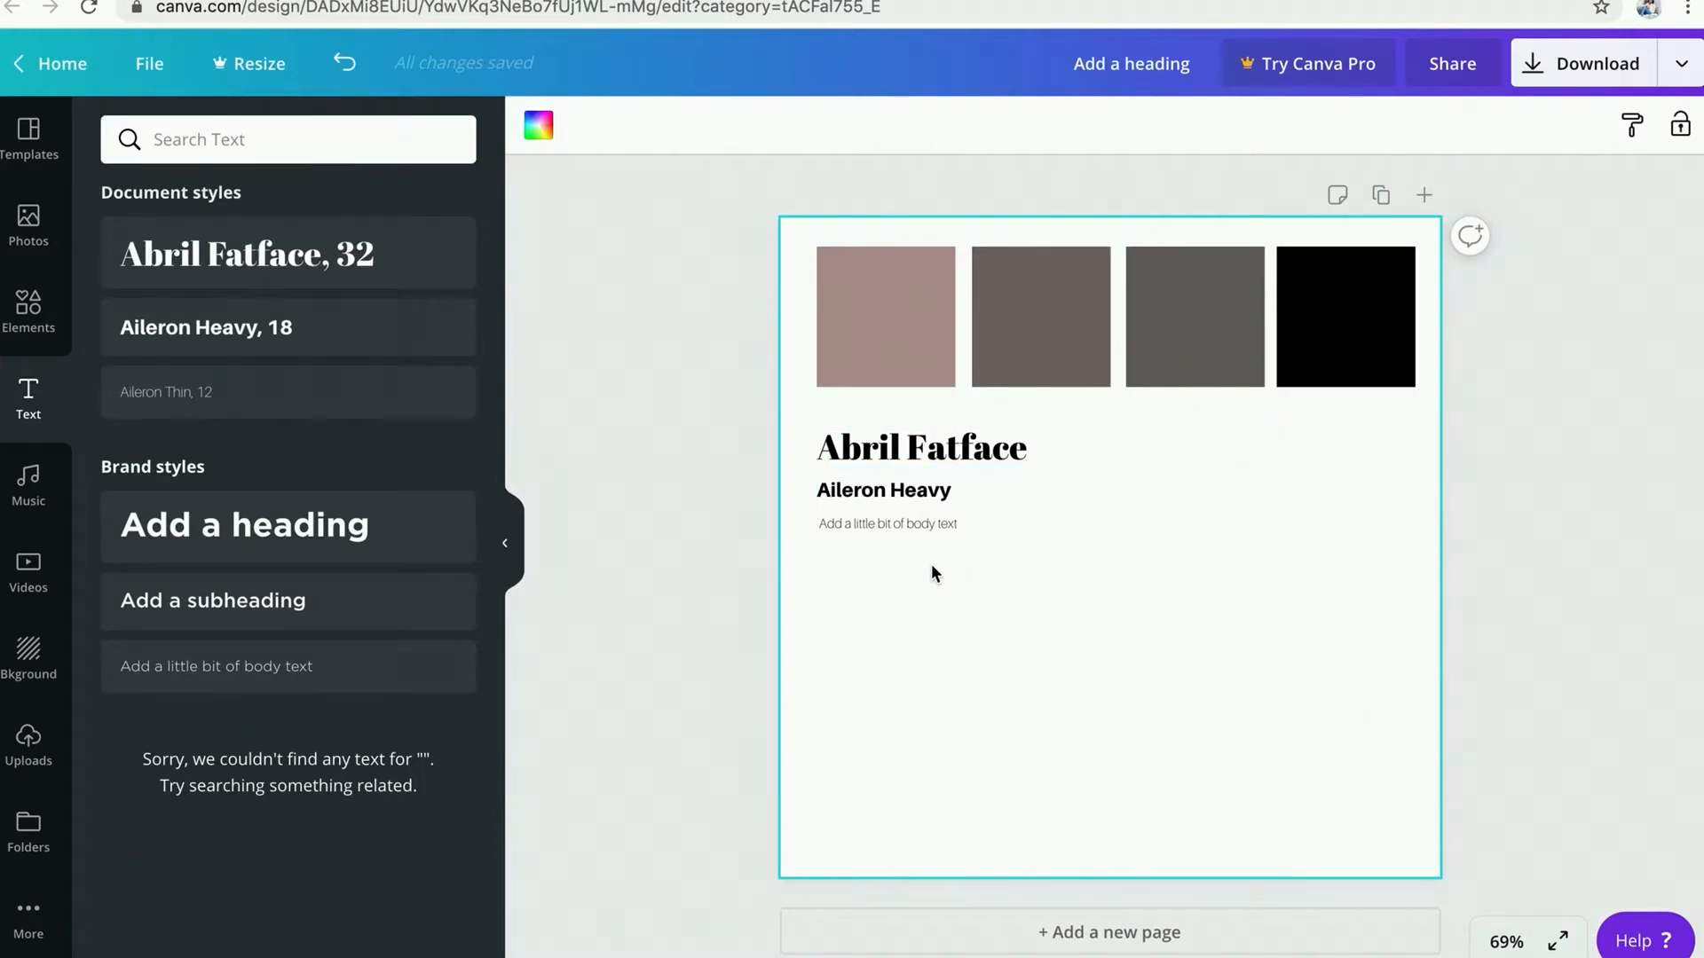
Step: Replace the body text line with "Aileron Thin" and set its font size to 16
left_click(889, 524)
left_click(889, 523)
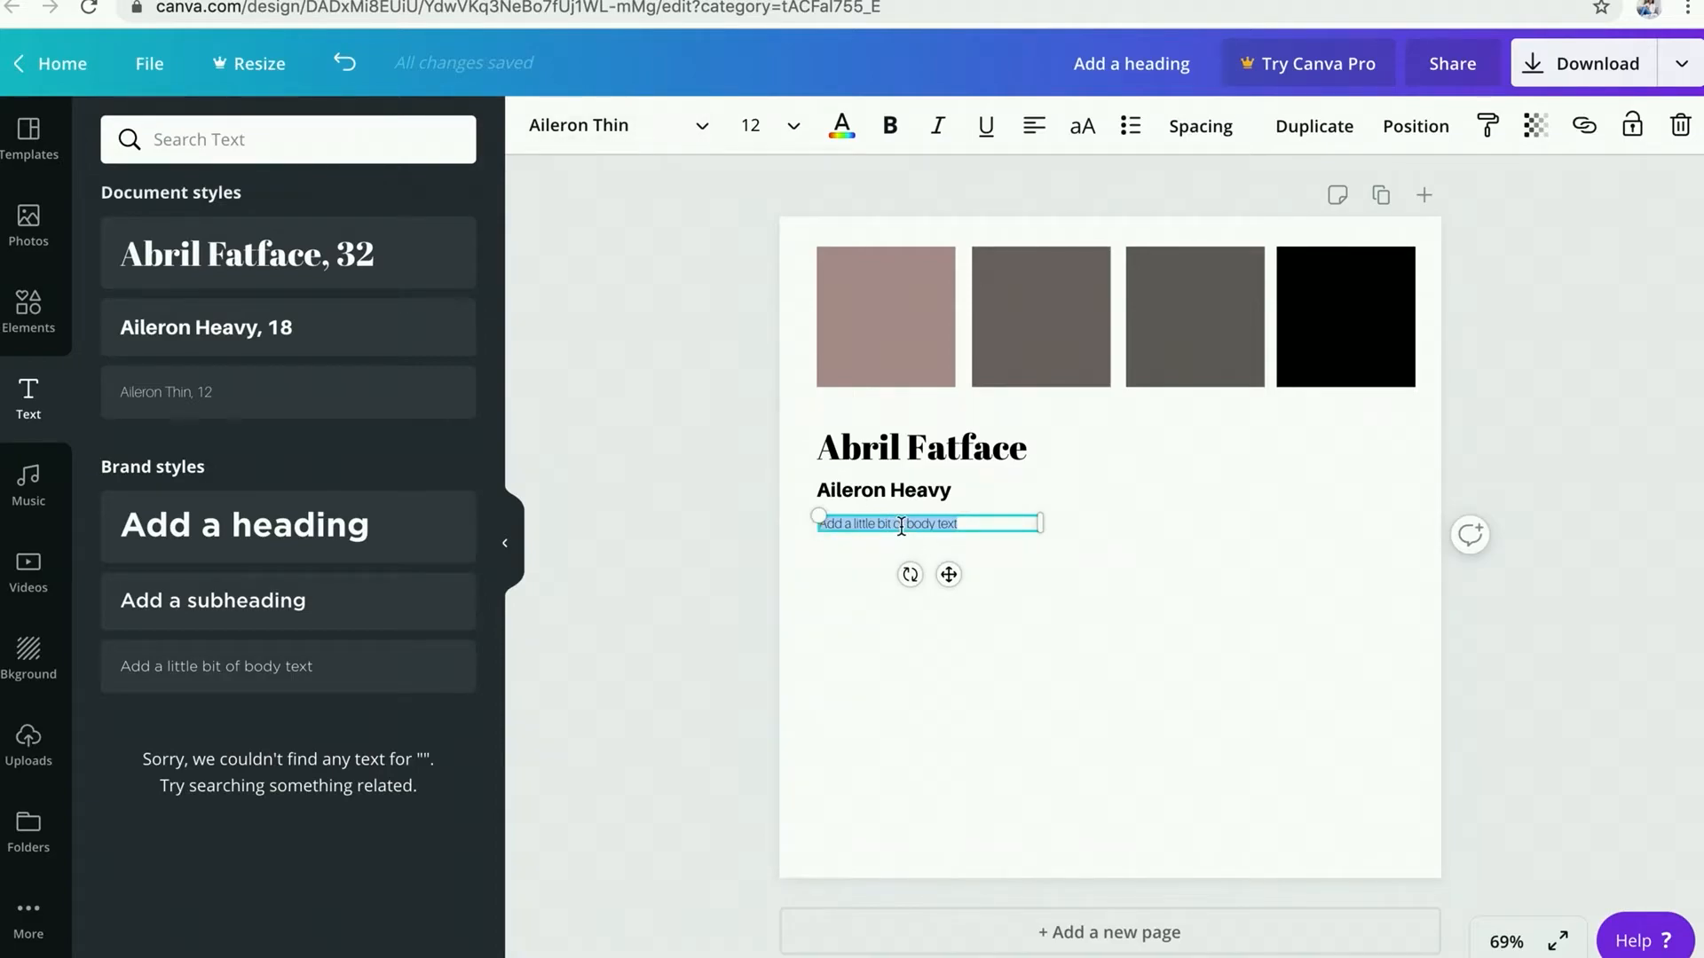
type("Aileron Thin")
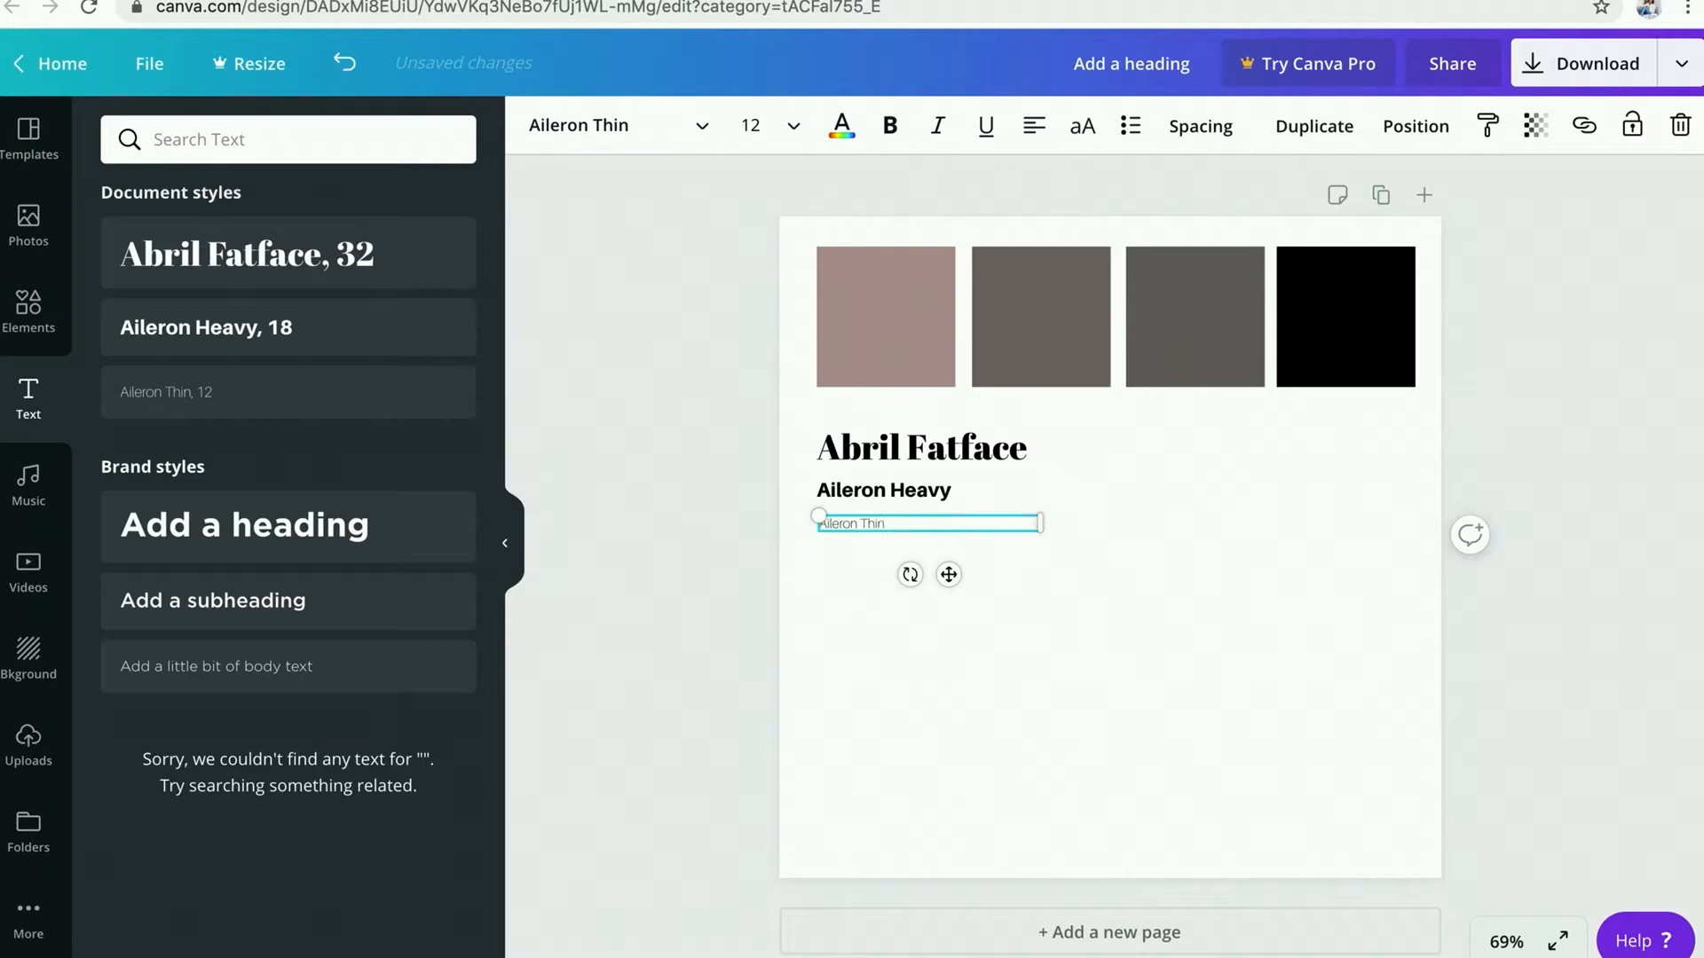
left_click(845, 561)
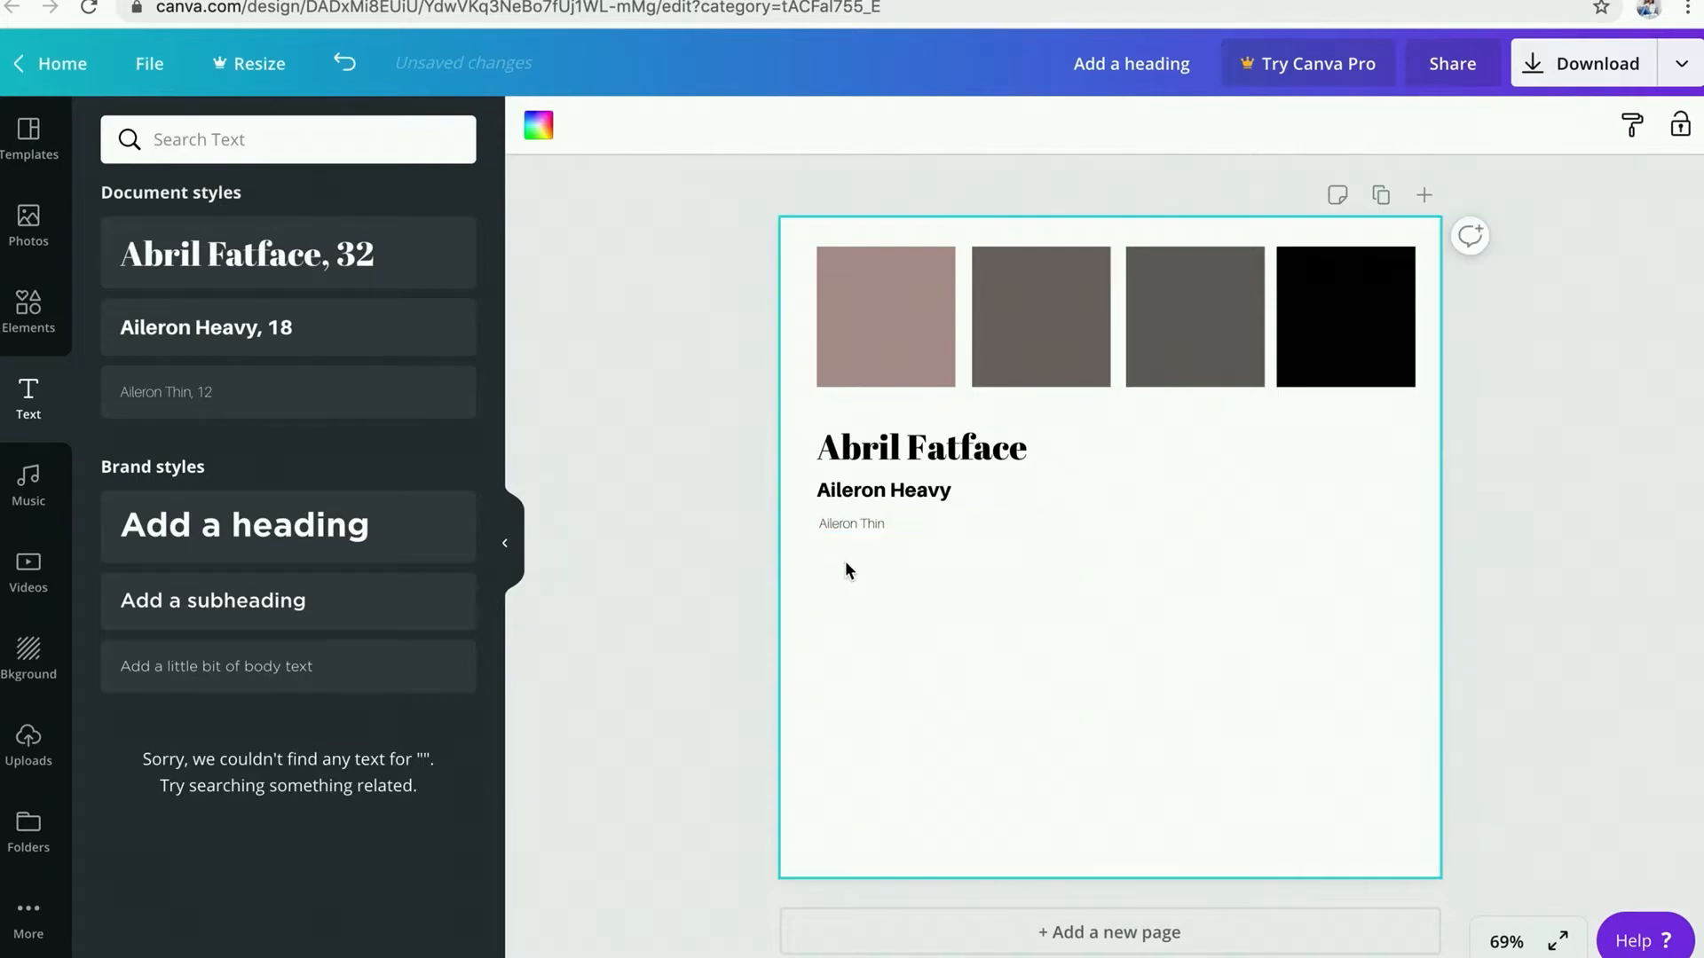
double_click(869, 526)
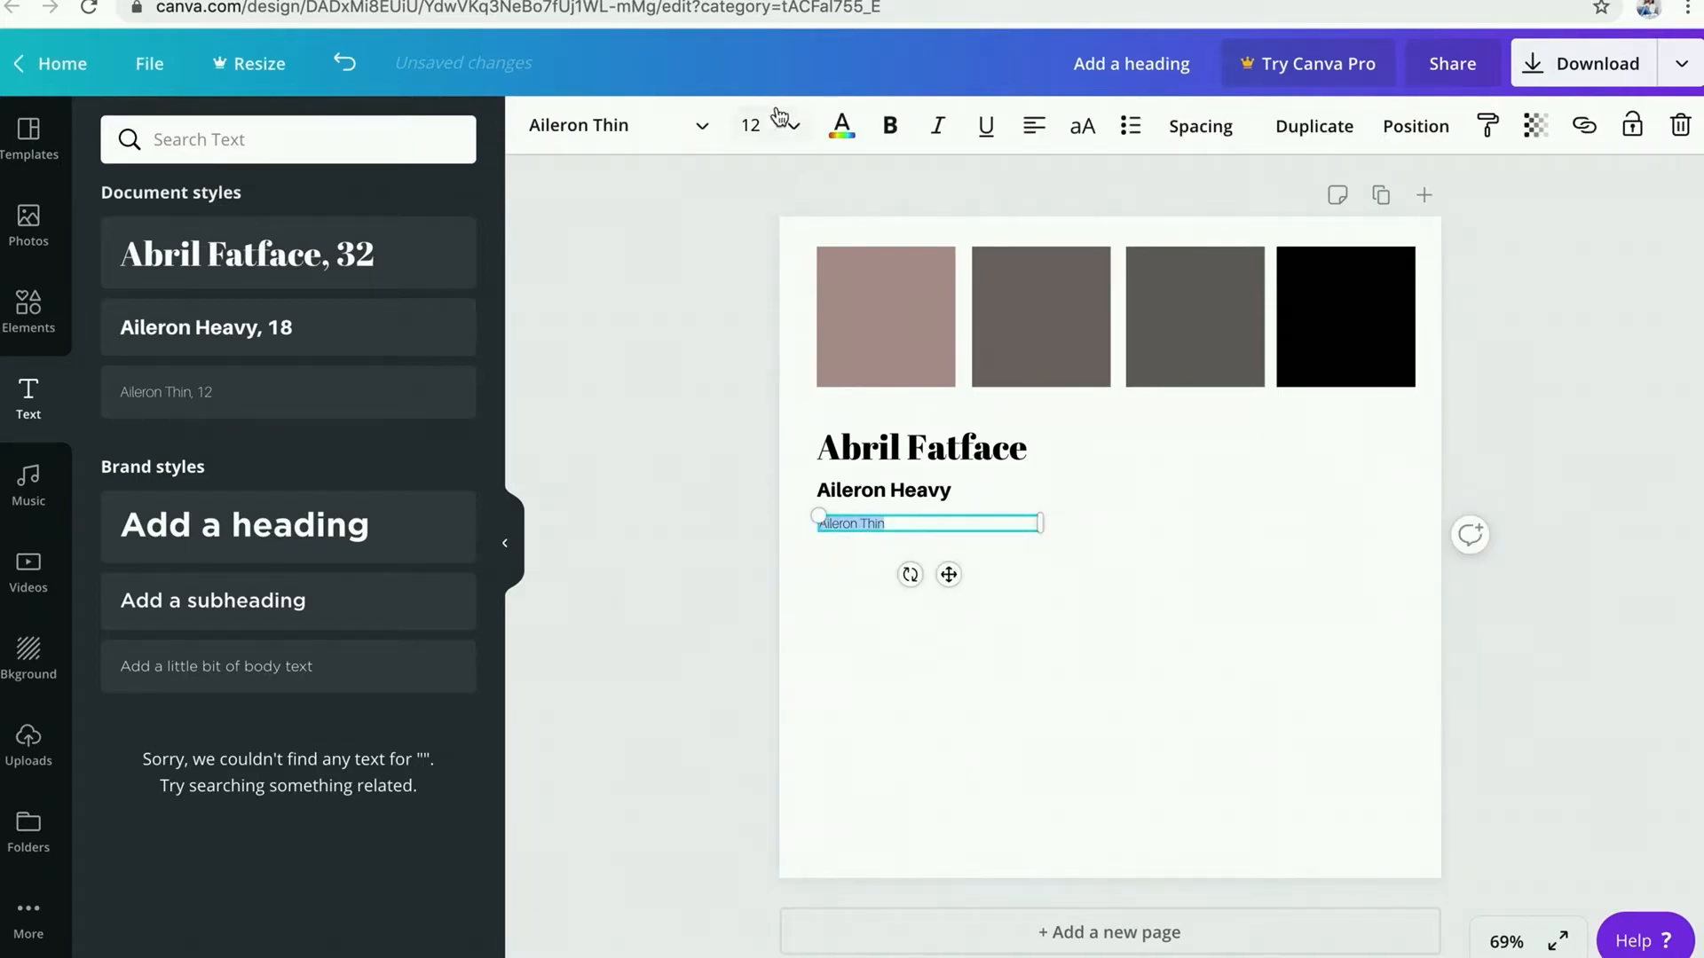
left_click(751, 125)
left_click(766, 424)
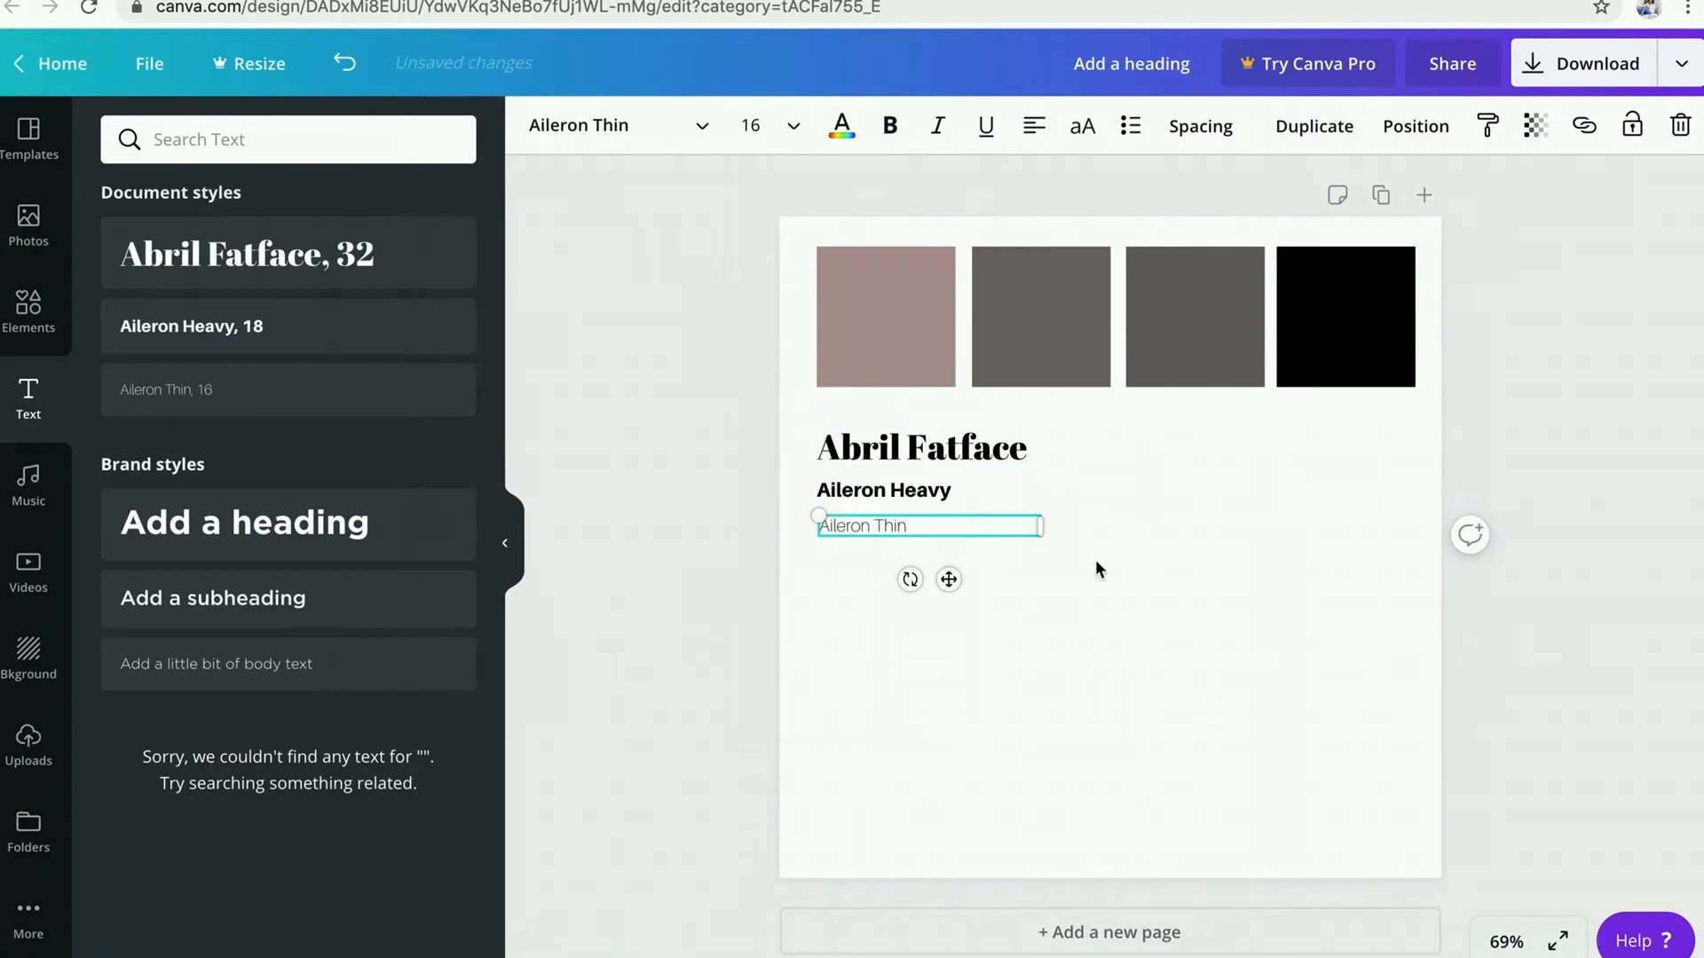
left_click(1157, 563)
Step: Reduce the font size of the "Abril Fatface" heading to 28
left_click(845, 492)
double_click(845, 492)
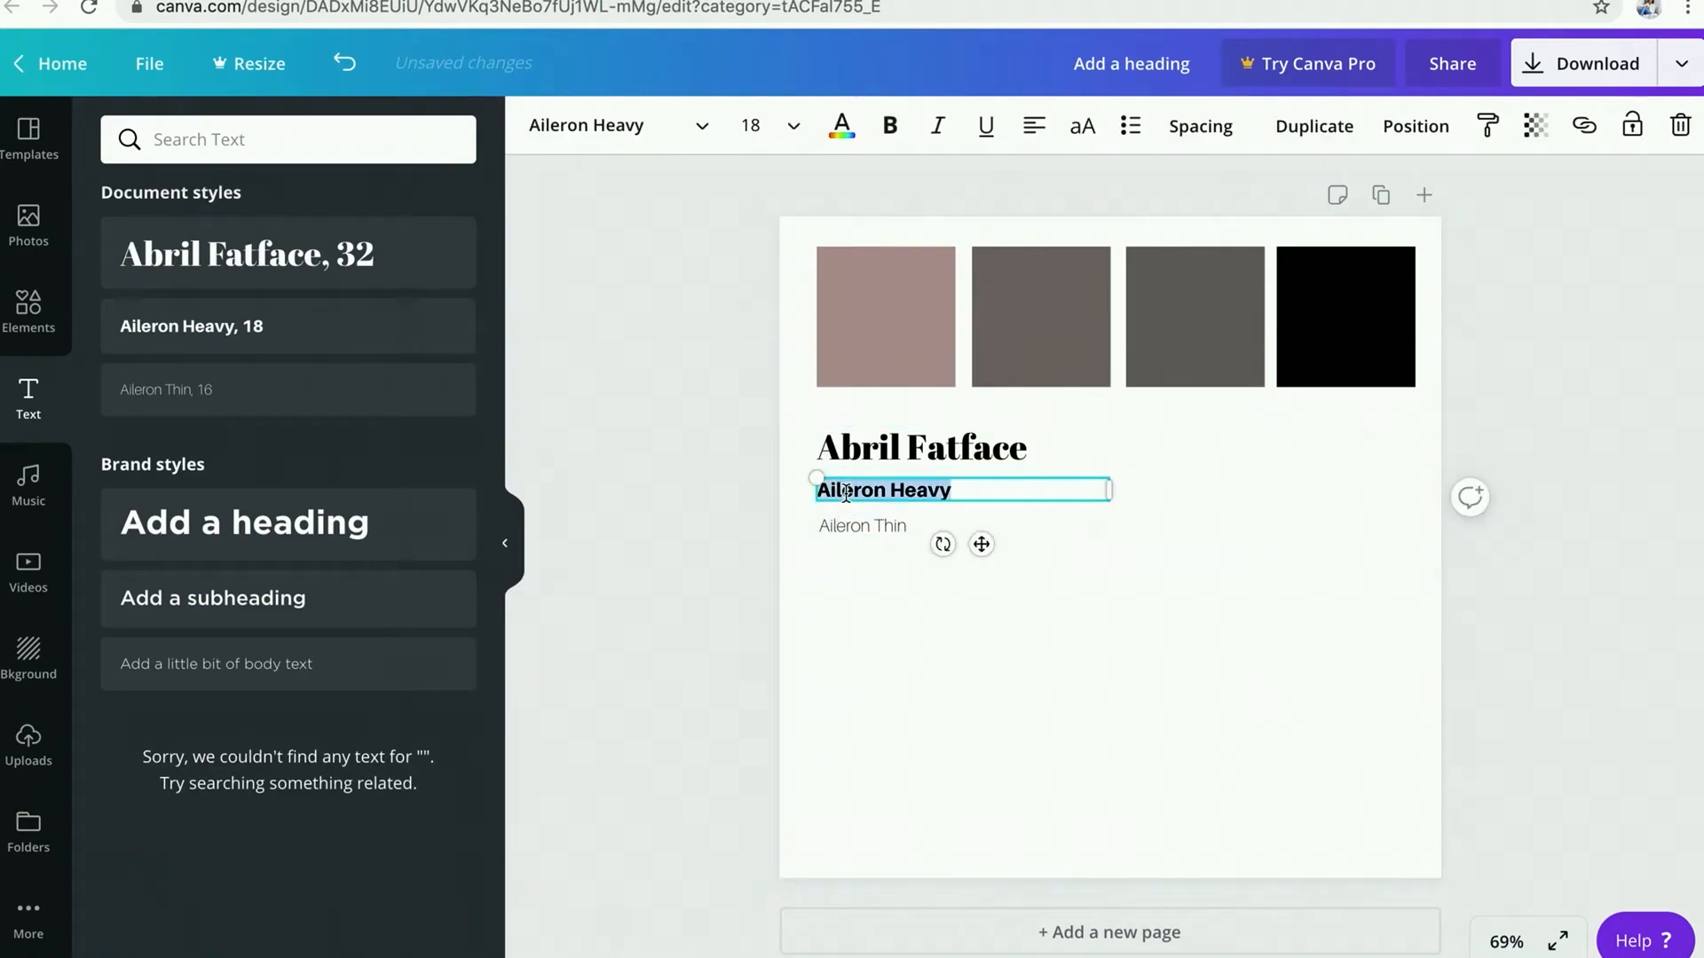
left_click(915, 452)
left_click(757, 125)
left_click(813, 572)
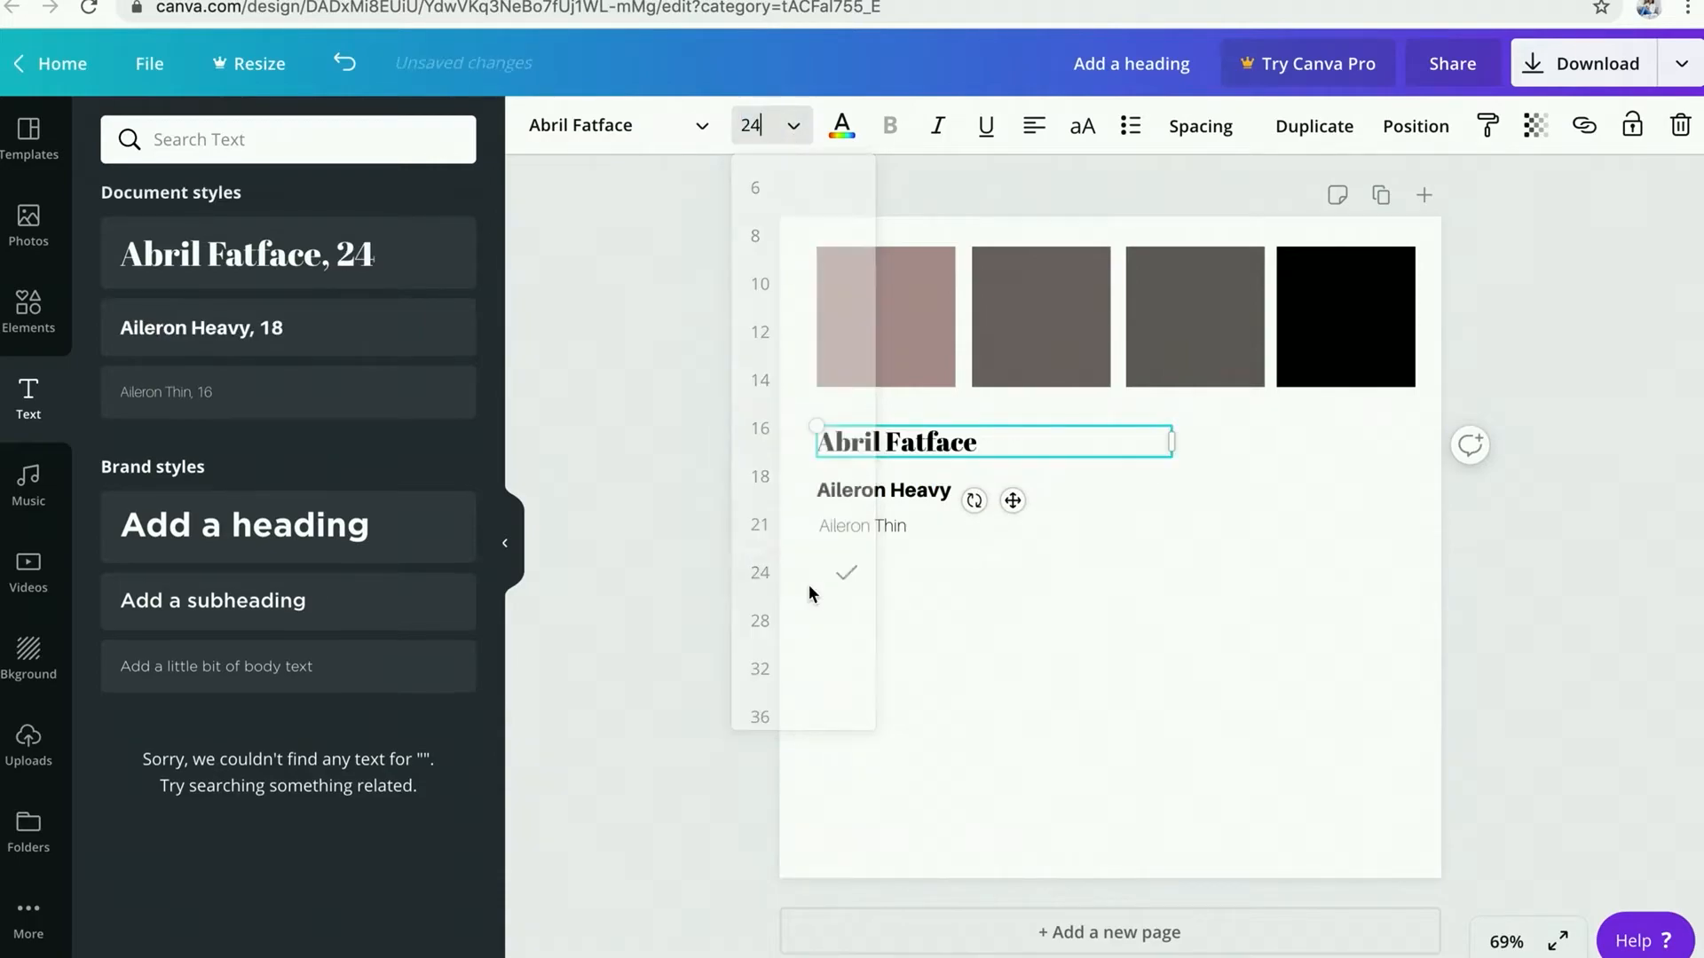
left_click(752, 126)
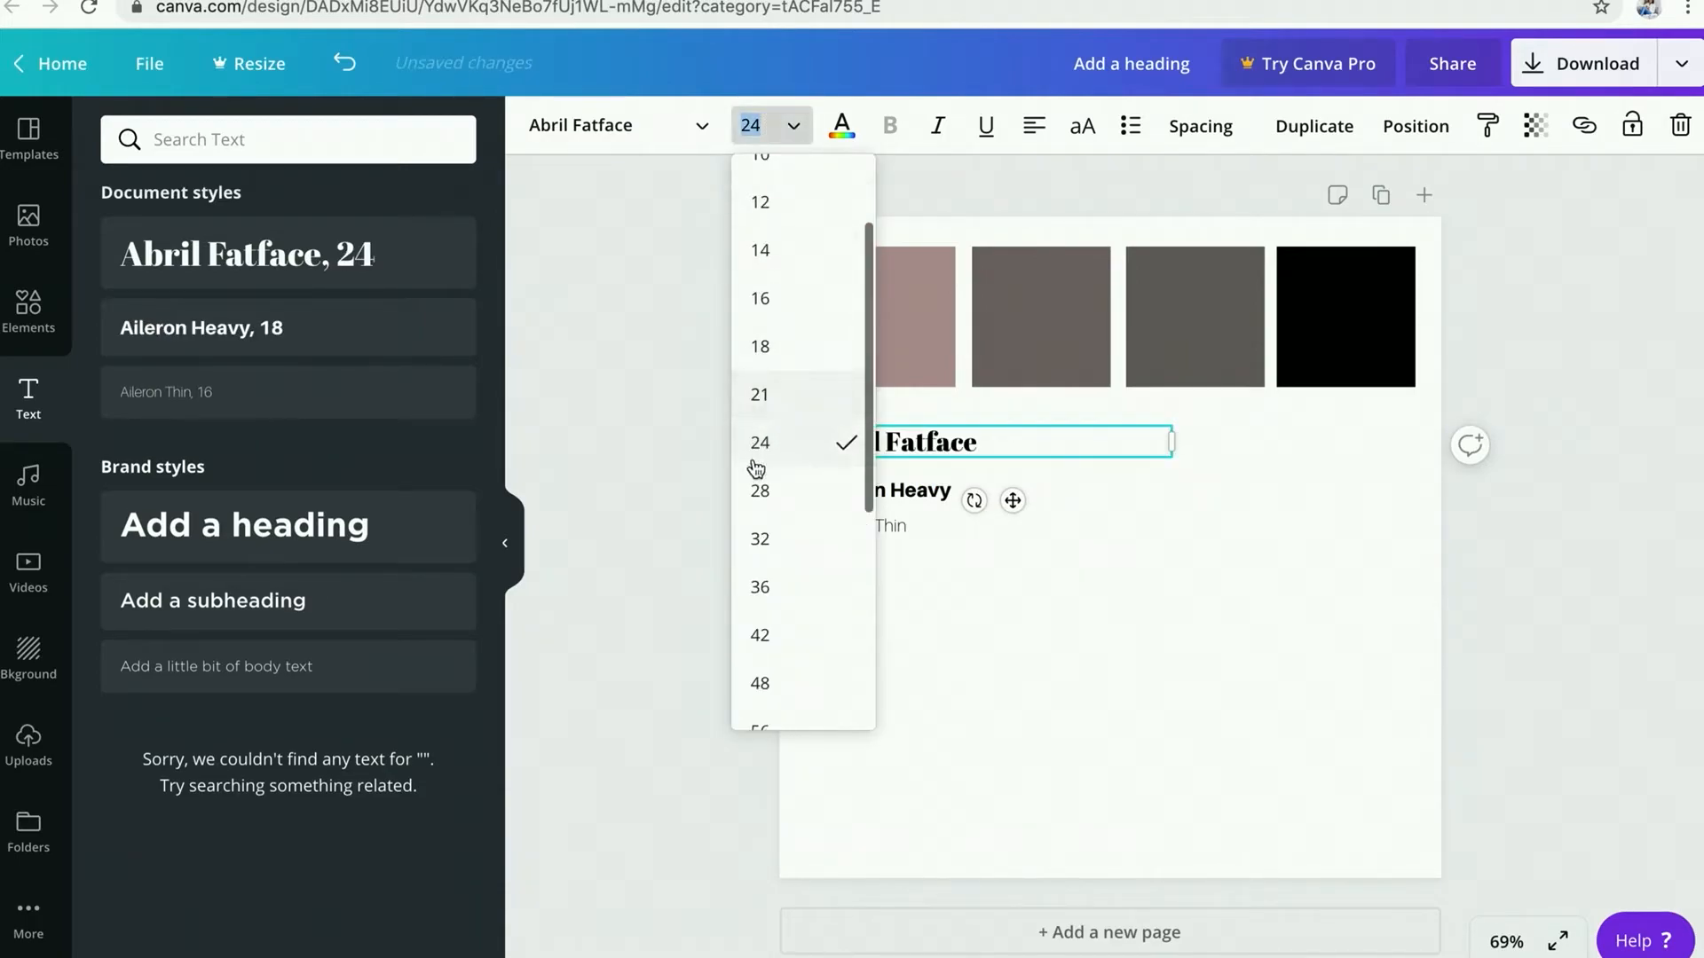
left_click(761, 490)
left_click(1061, 638)
Step: Move the three font sample lines down to leave a gap beneath the colour swatches, keeping their left edges aligned
left_click_drag(887, 489, 868, 545)
left_click_drag(872, 482, 869, 527)
left_click_drag(867, 451, 865, 479)
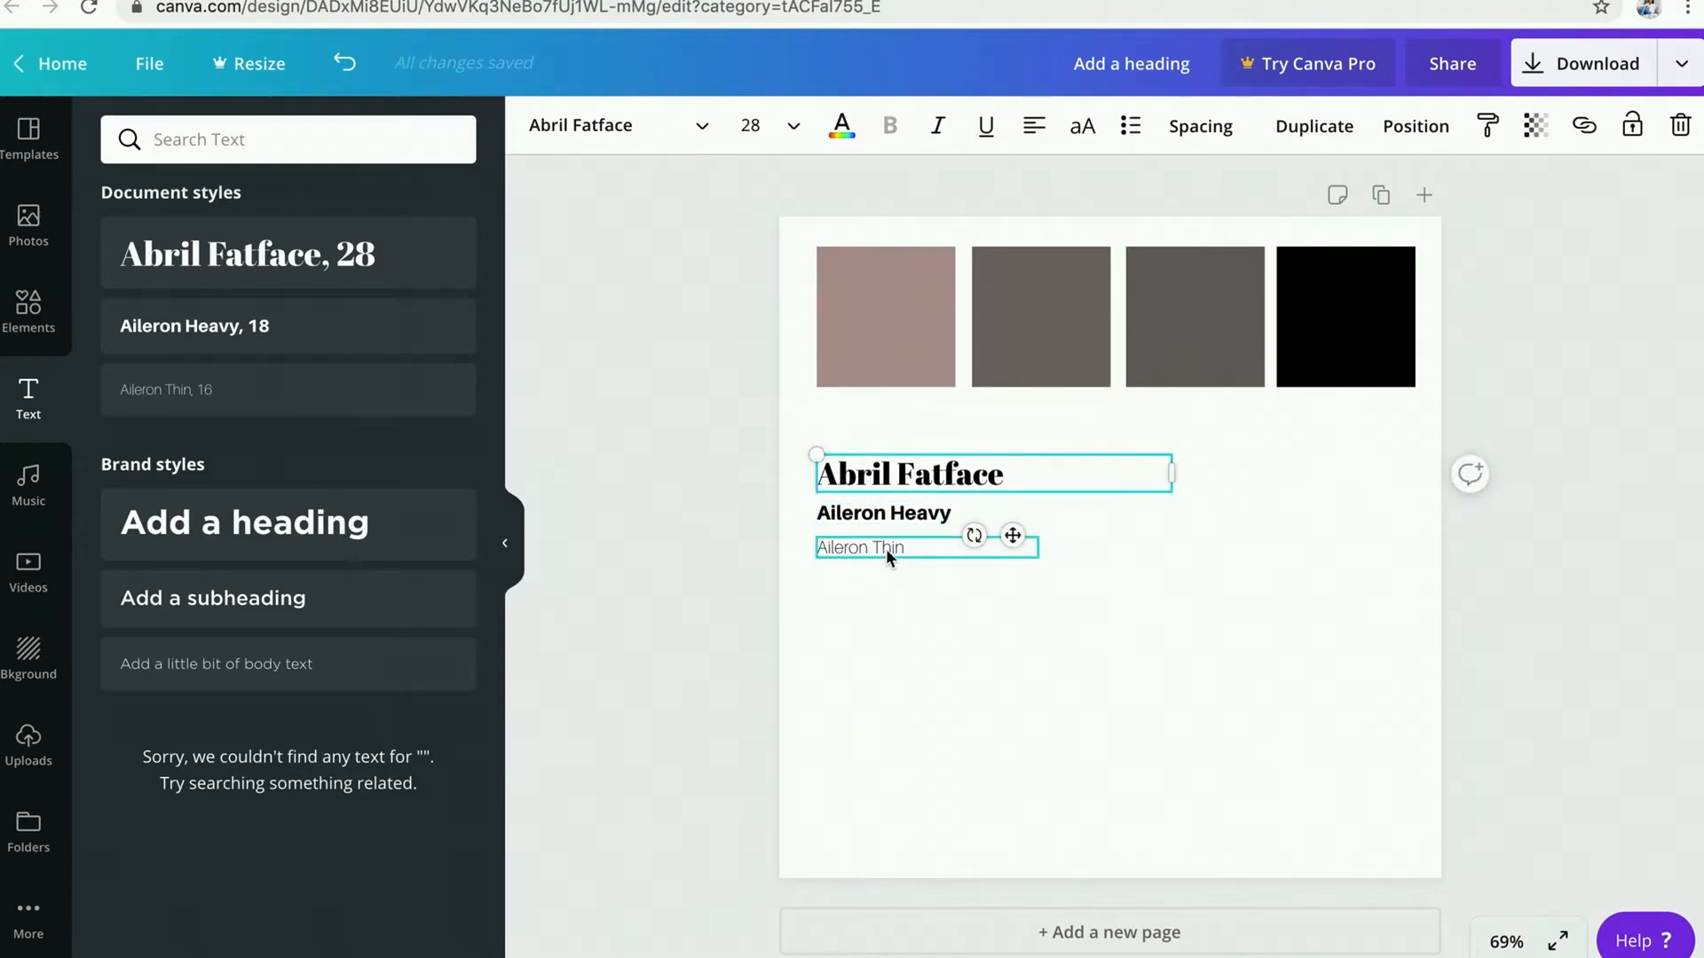
Step: Duplicate the "Aileron Heavy" subheading, place the copy directly under the first swatch and narrow its box to about the swatch's width
left_click(904, 514)
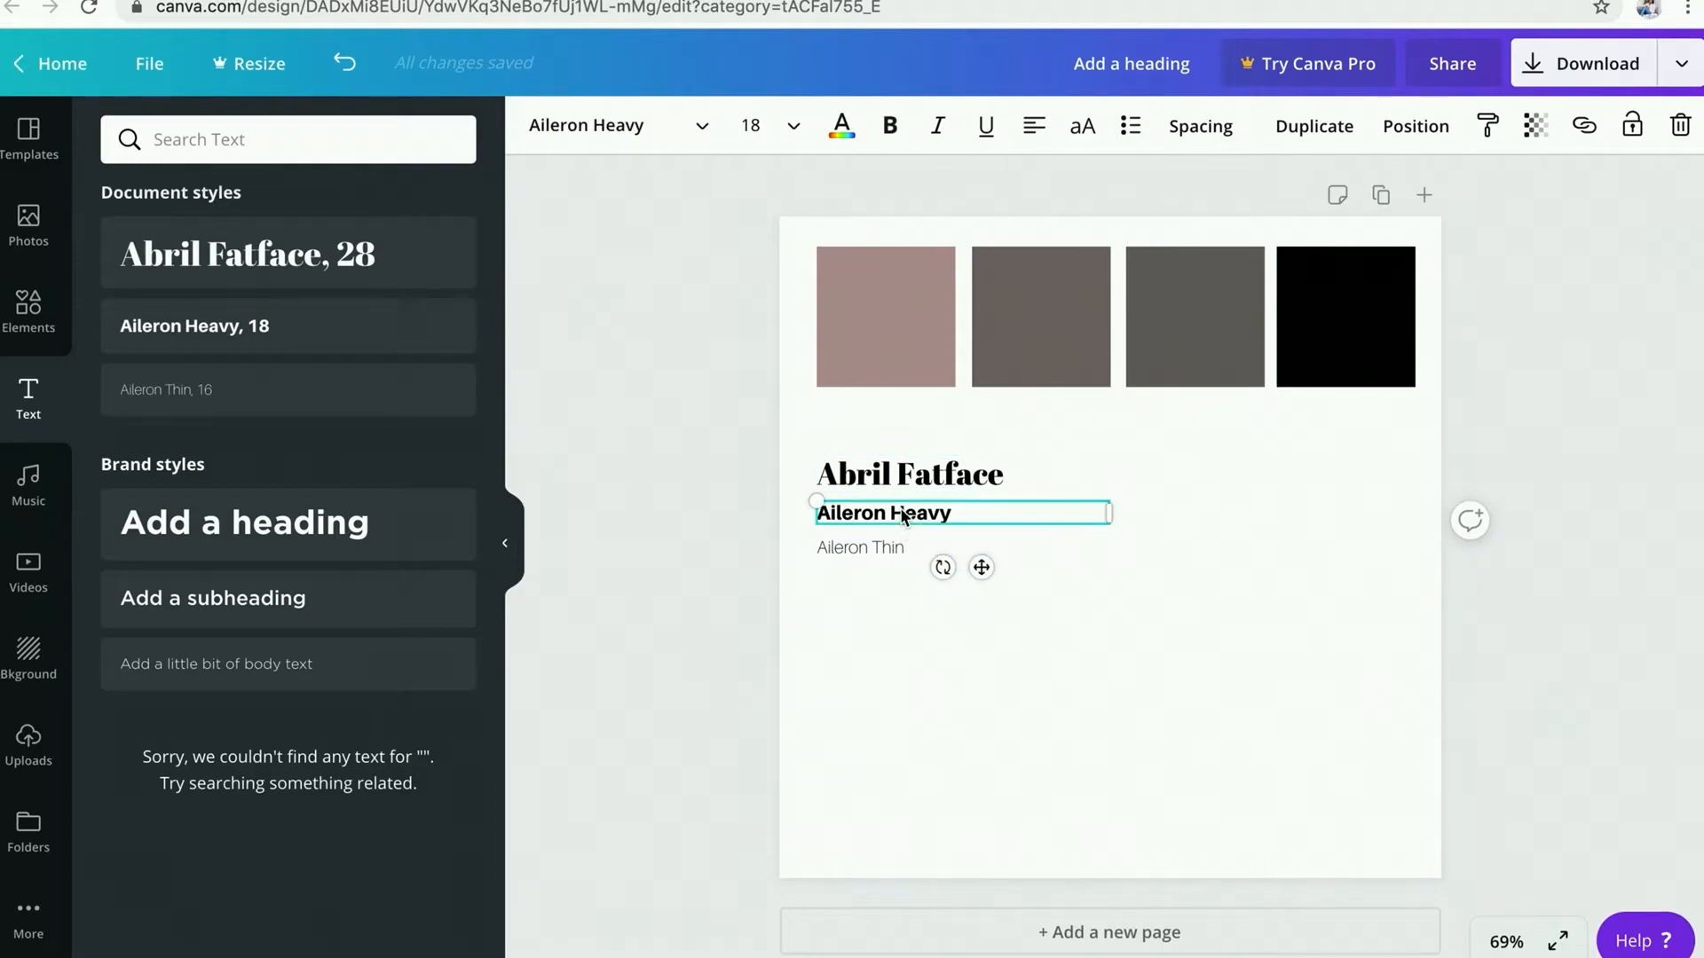
key("ctrl+d")
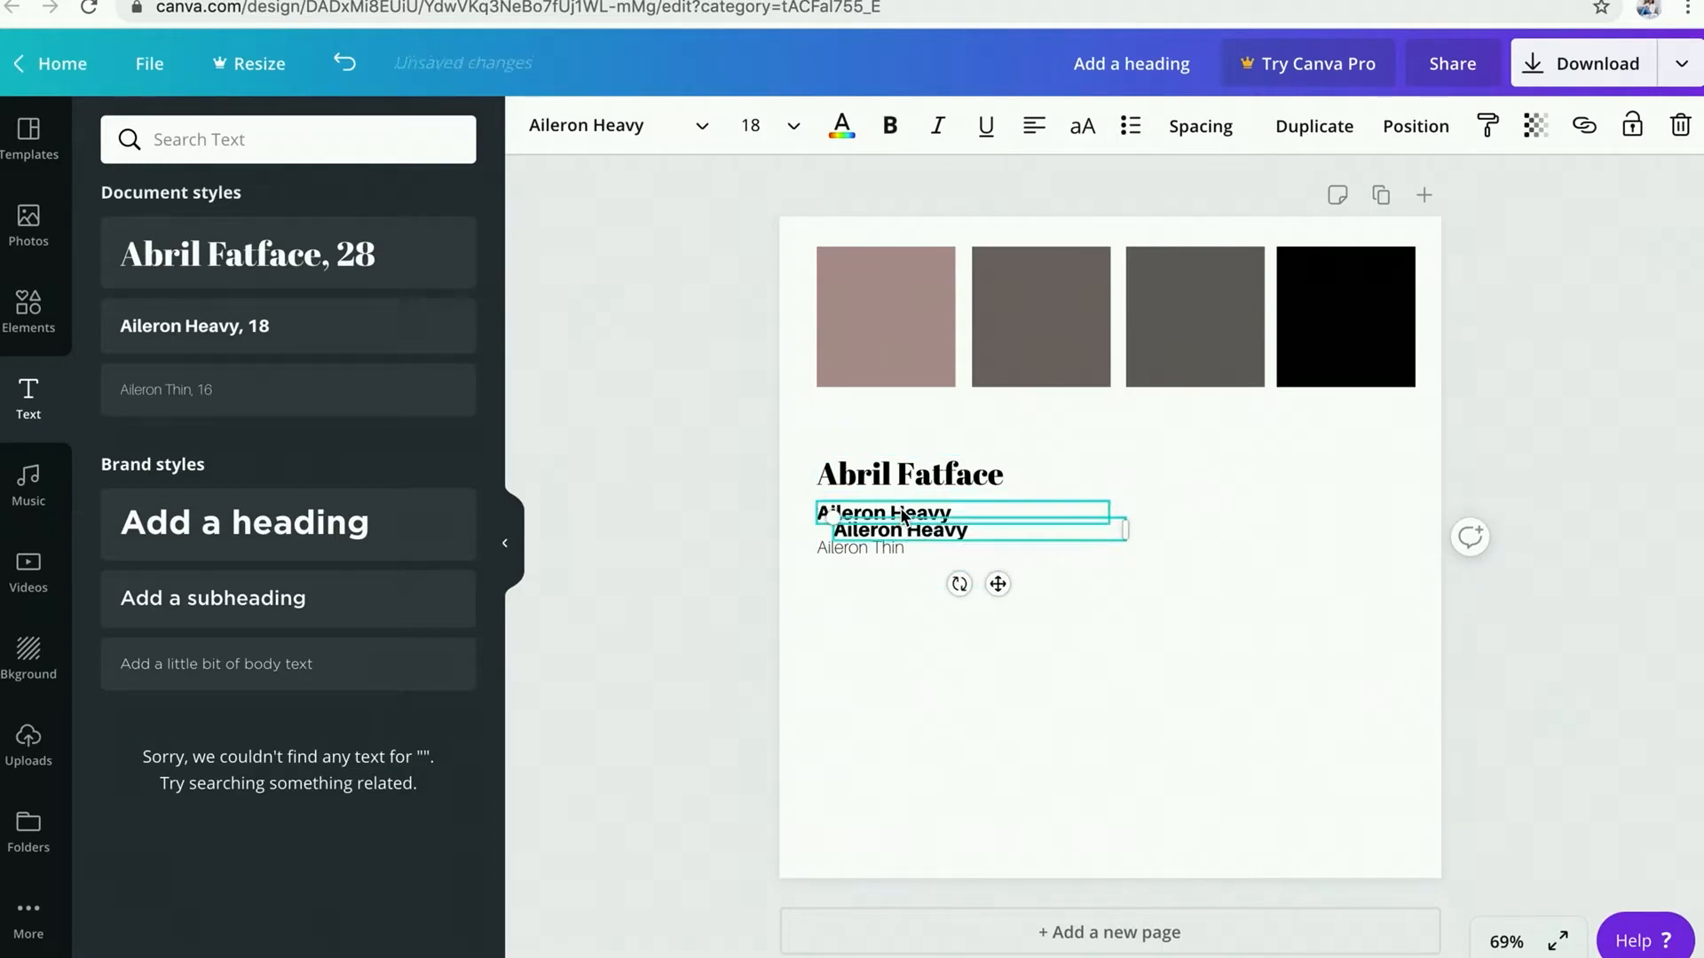
left_click_drag(973, 526, 958, 406)
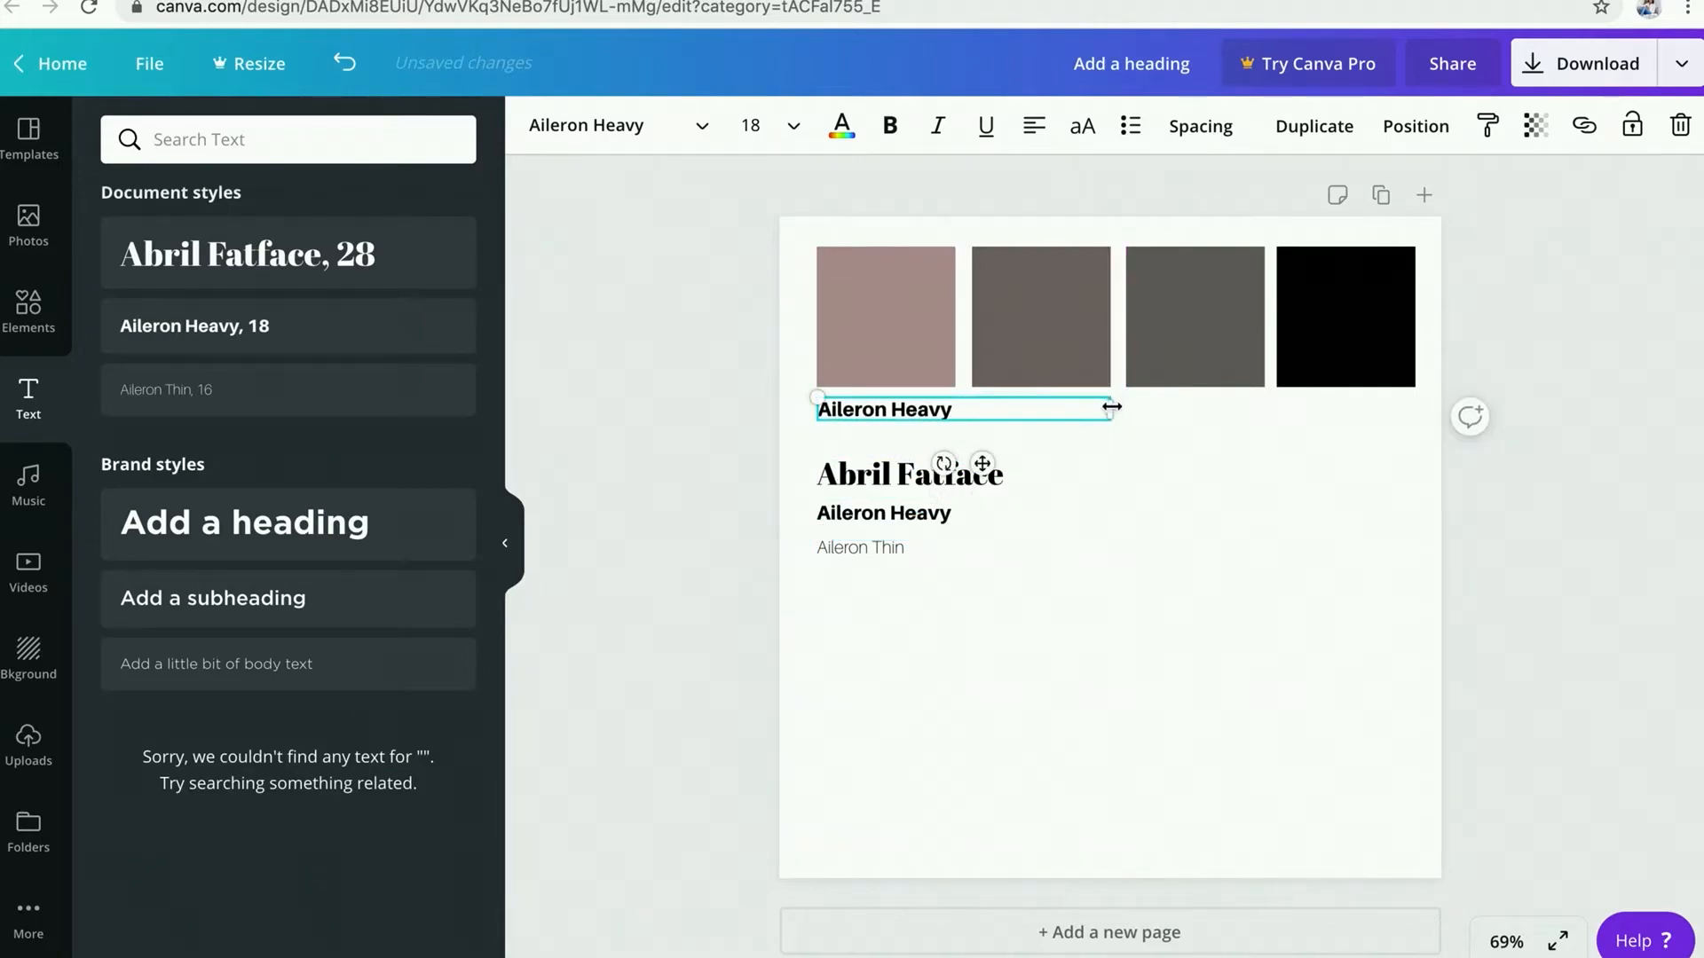
left_click_drag(1062, 406, 962, 406)
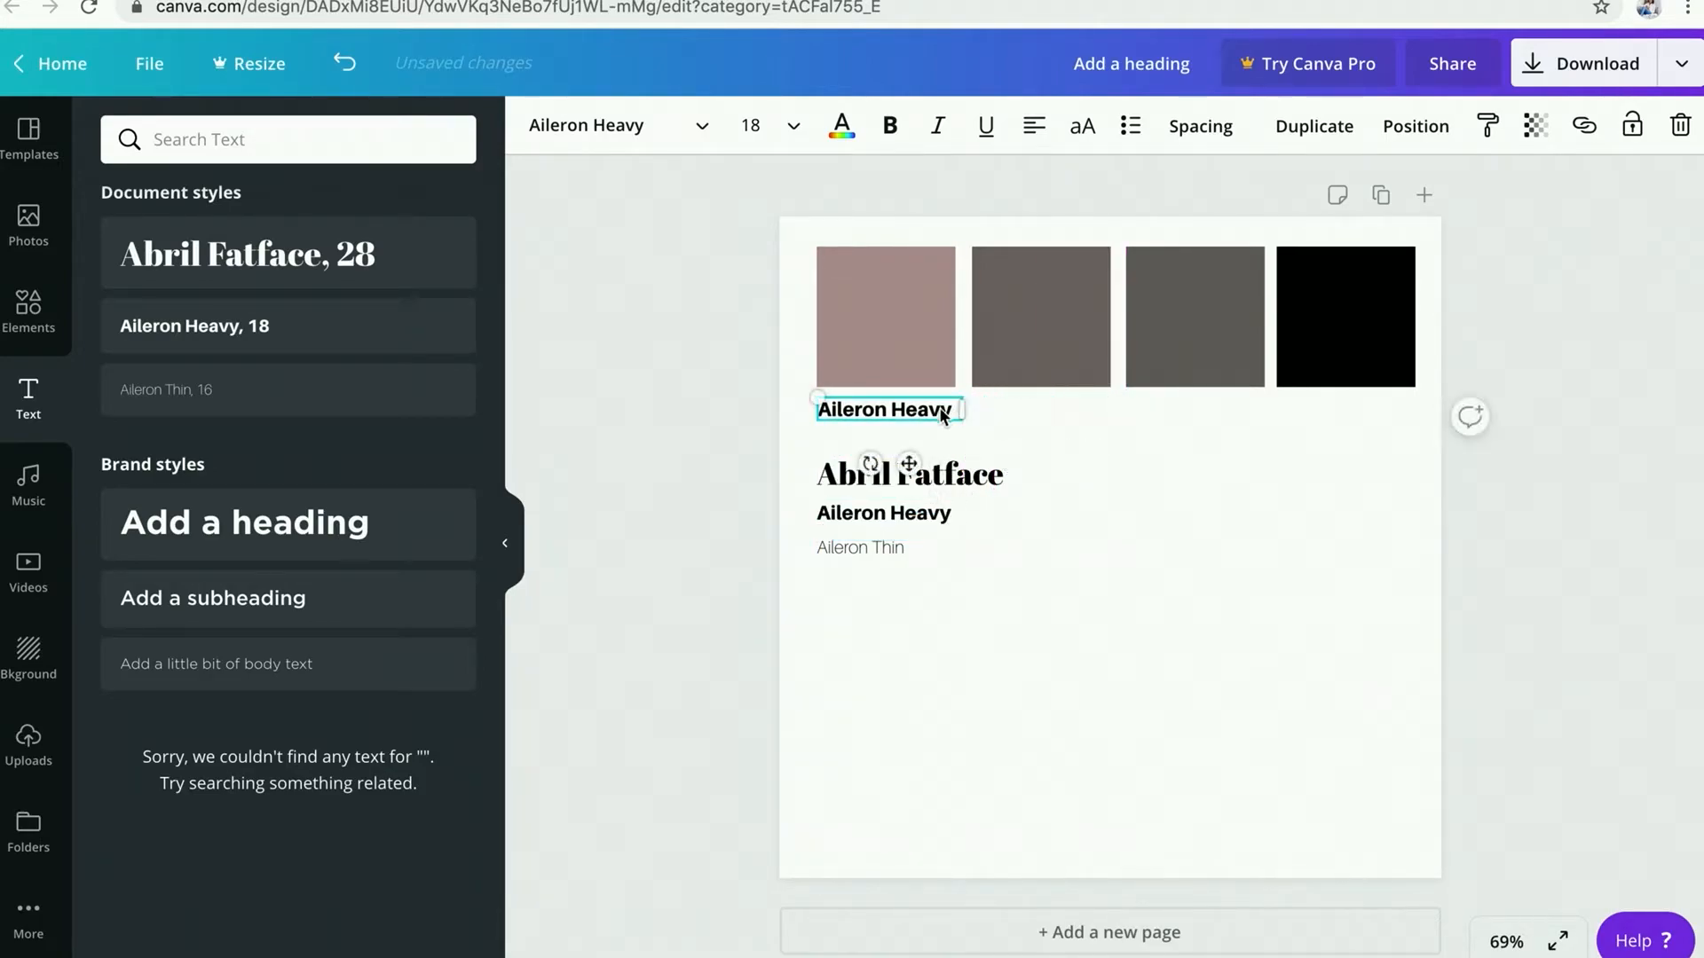
Step: Replace the text under the first swatch with the hex code "#b19696"
double_click(935, 411)
type("#")
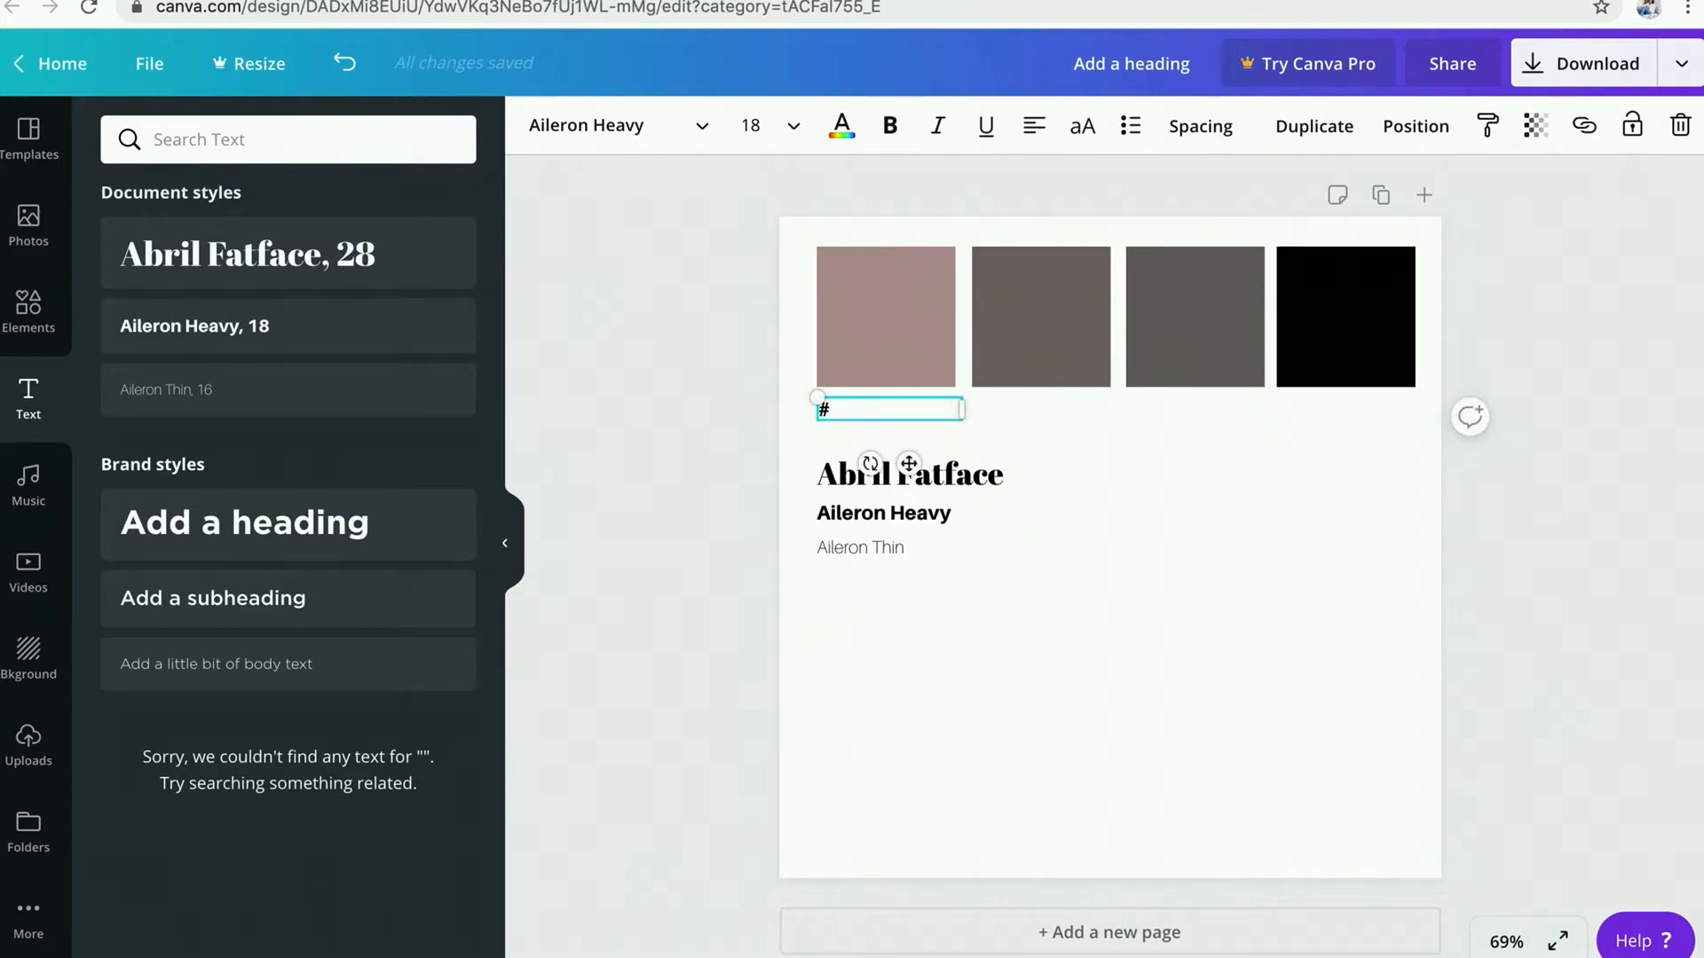
type("b19696")
Step: Make three copies of the "#b19696" label and place one beneath each of the other swatches
key("ctrl+d")
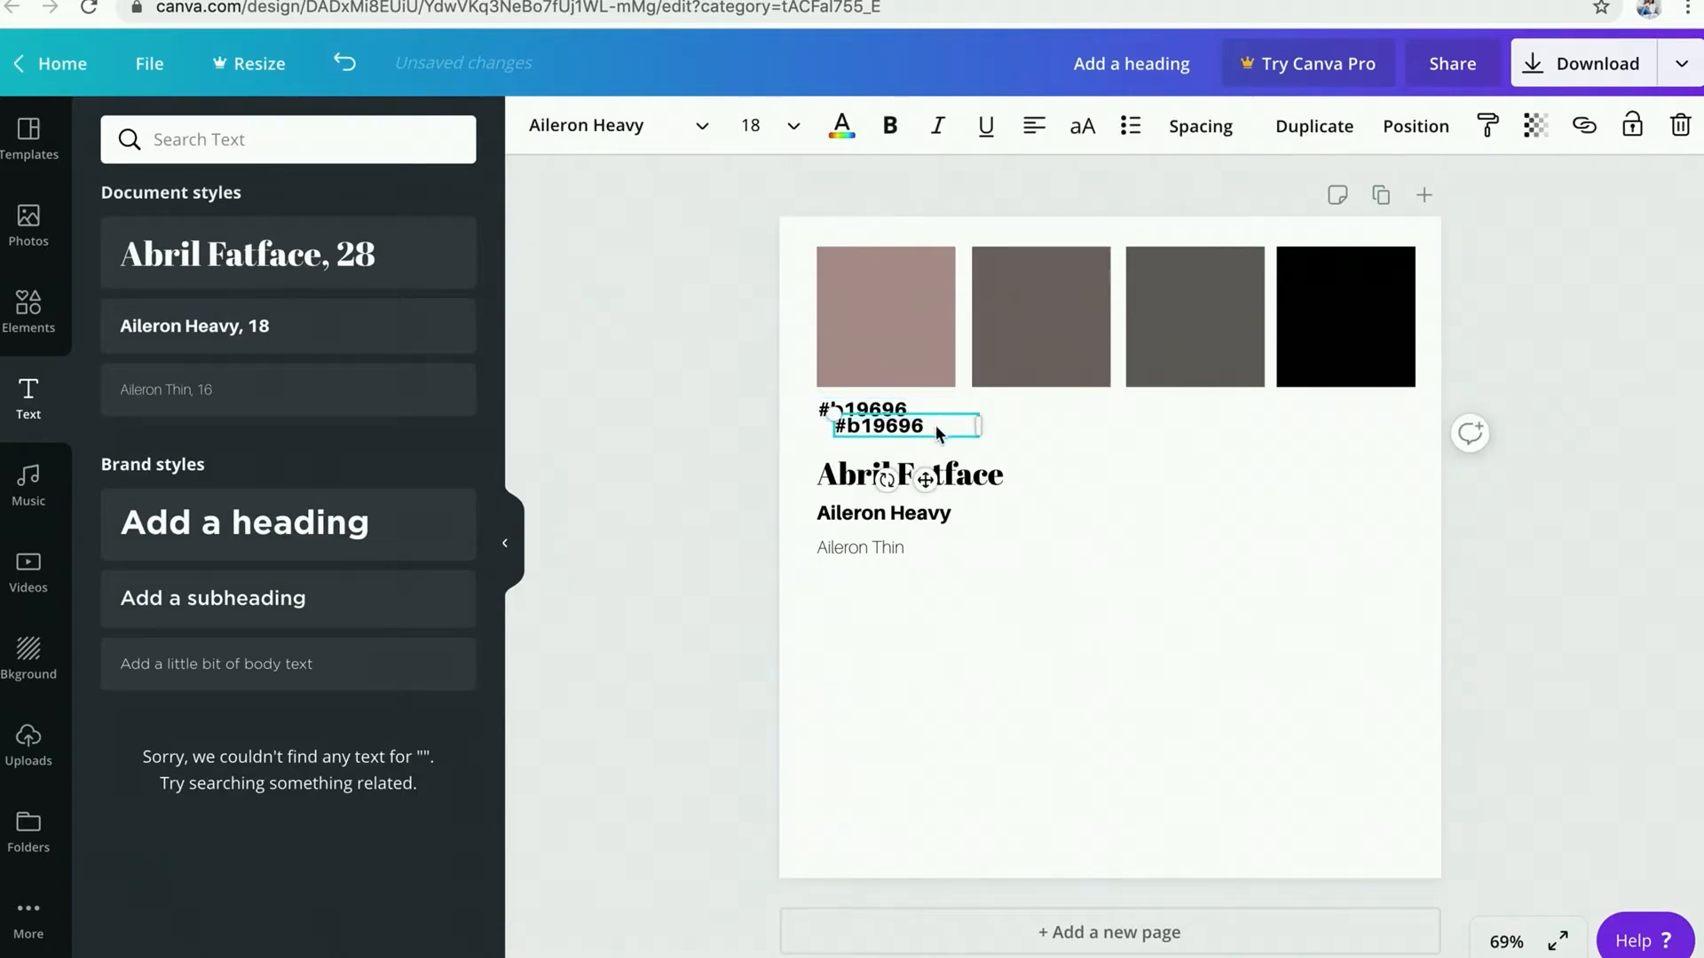
key("ctrl+d")
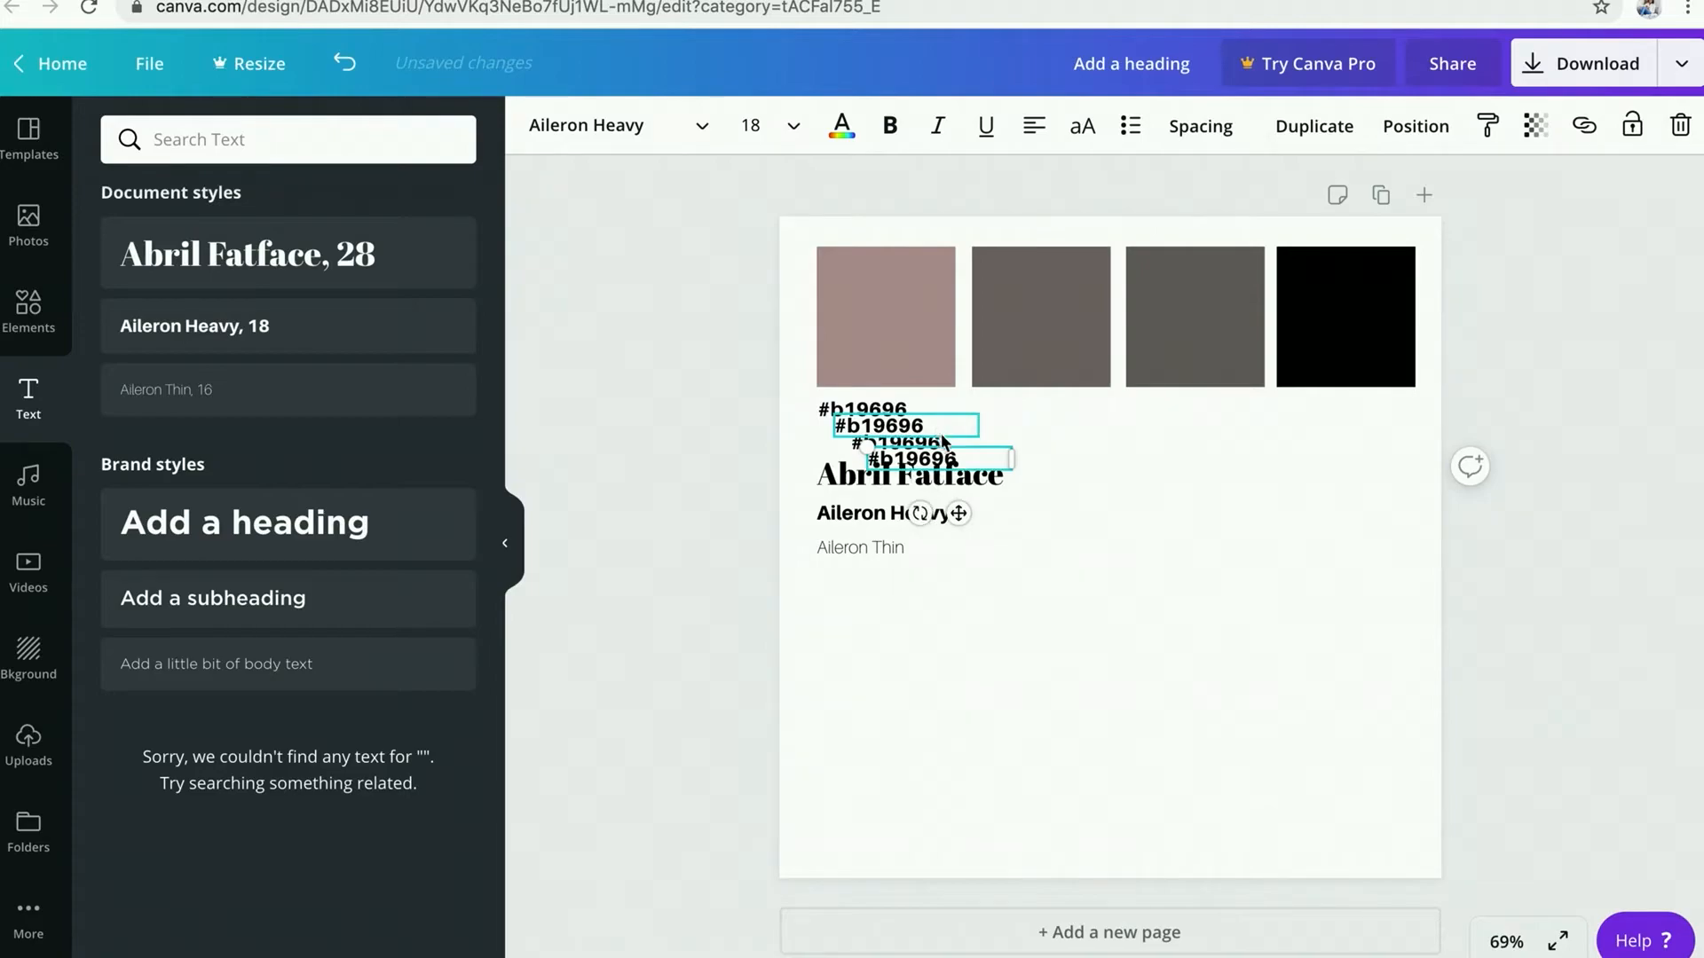
left_click_drag(942, 437, 1367, 419)
left_click_drag(923, 442, 1031, 412)
Step: Change the second swatch's label to "#786c6c" and the third swatch's label to "#6a6464"
double_click(1044, 409)
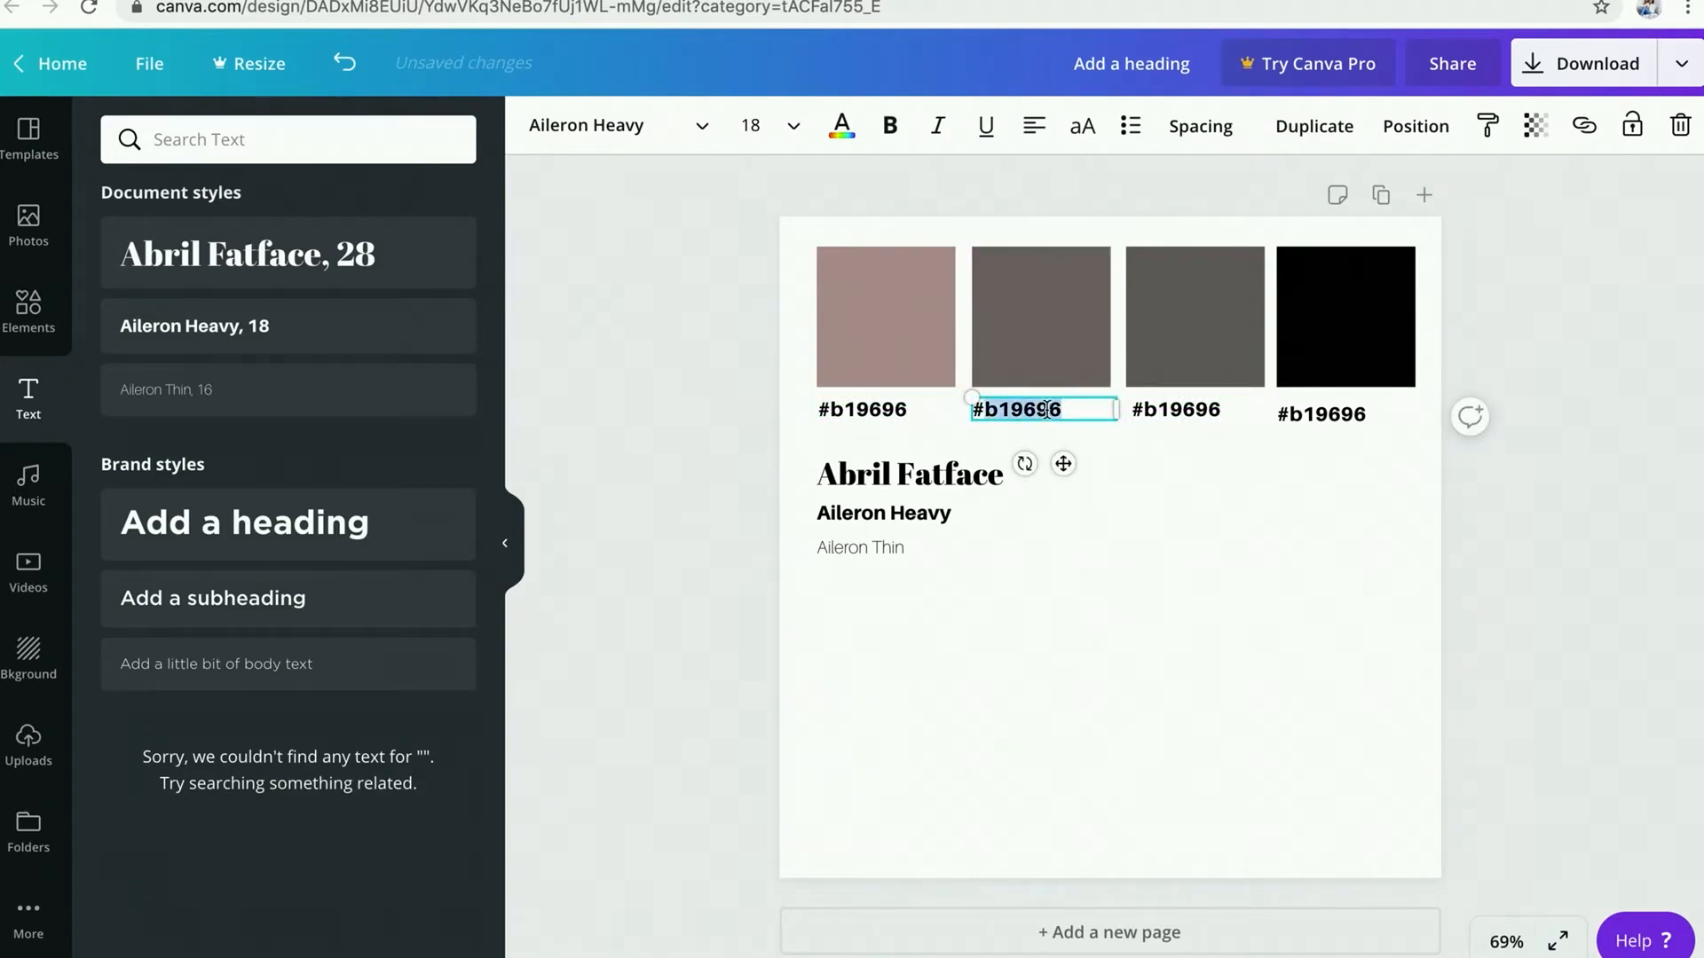
type("786c6c")
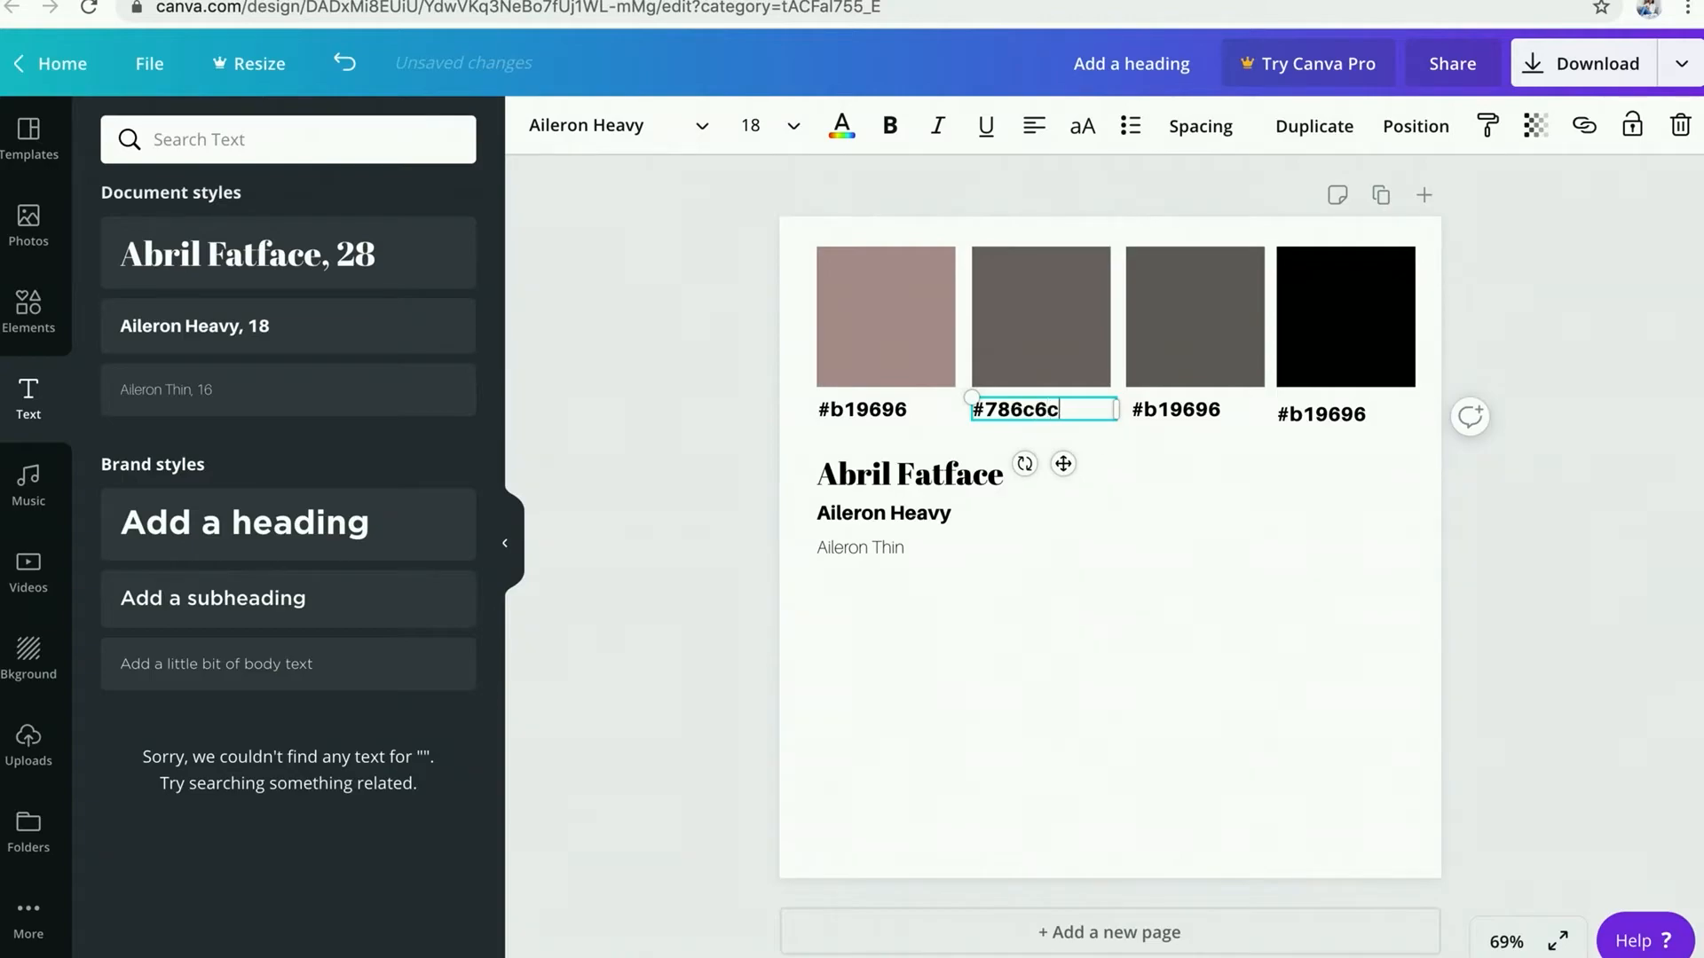
left_click(1181, 409)
left_click(1186, 410)
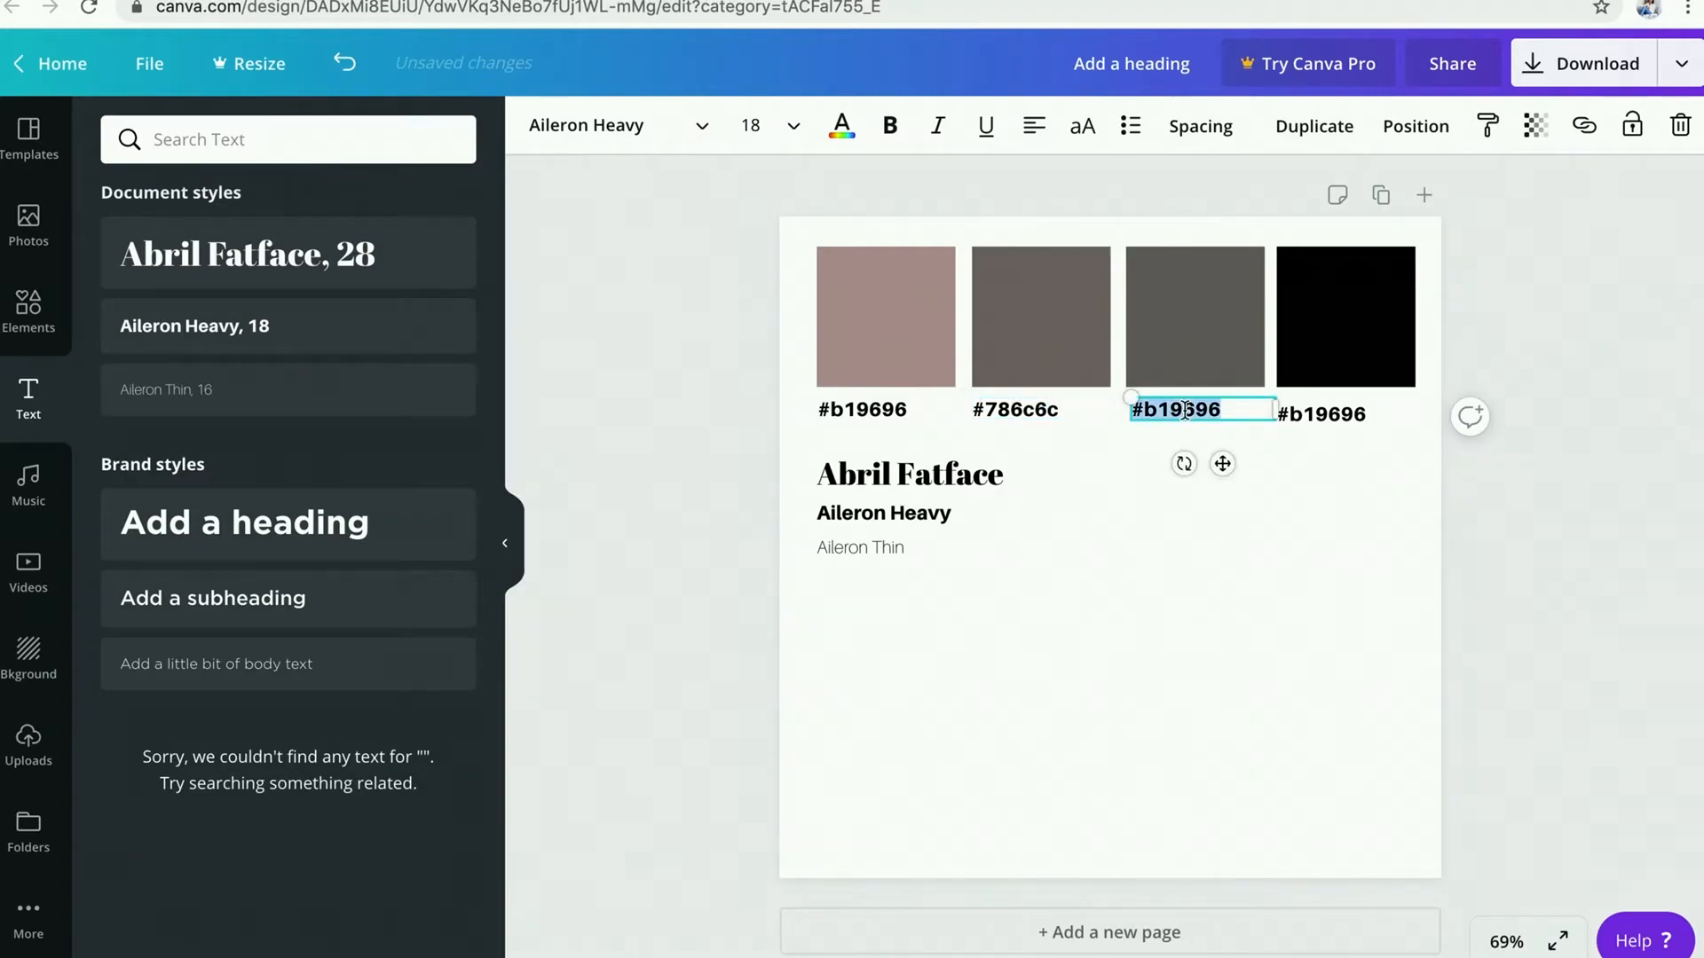
type("#6a6464")
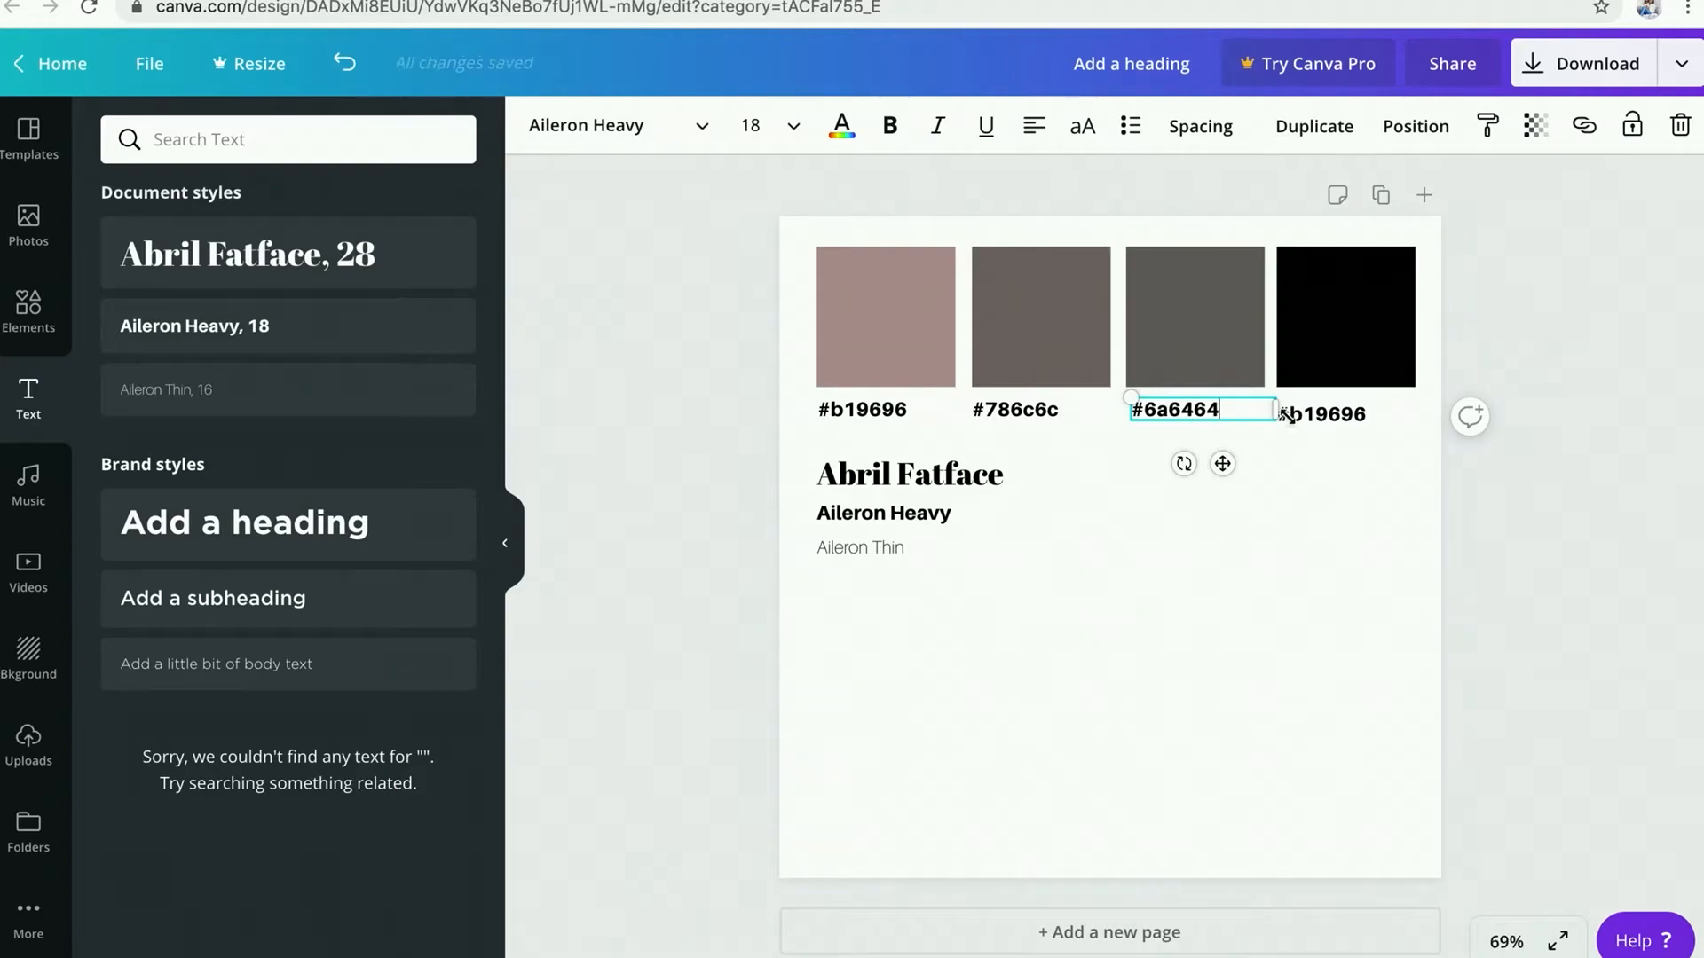
Step: Change the label under the black swatch to "#000000"
left_click(1340, 419)
left_click(1340, 420)
left_click(1350, 422)
left_click_drag(1394, 423, 1336, 423)
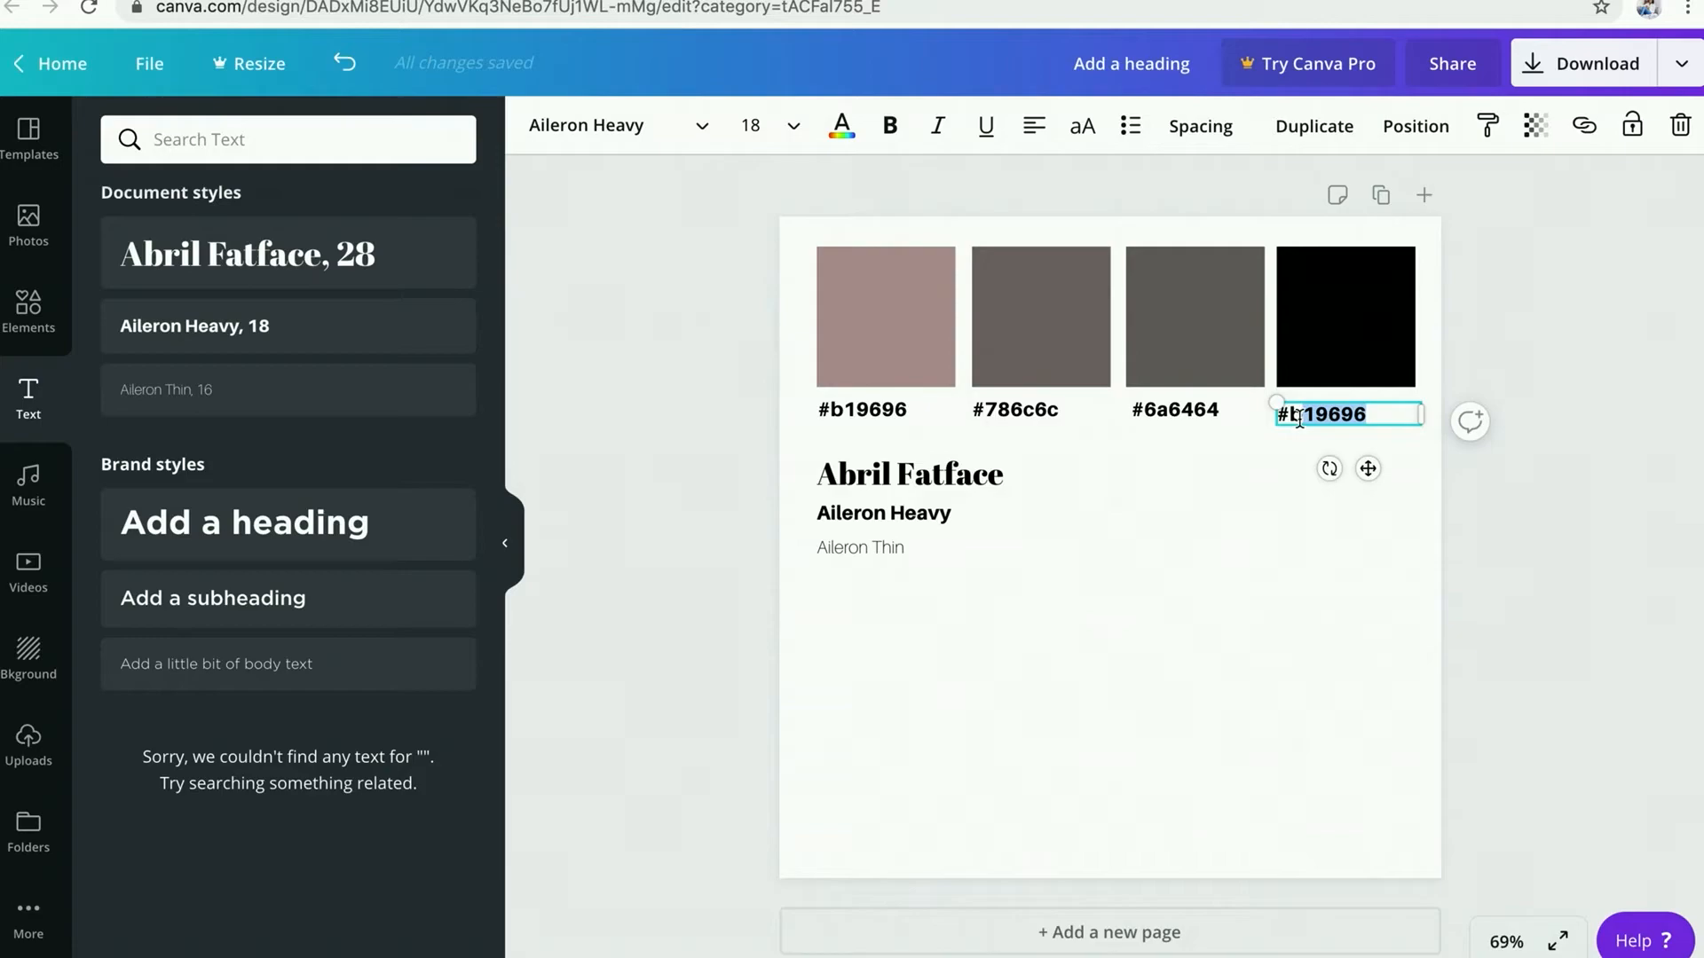
key("BackSpace")
type("000000")
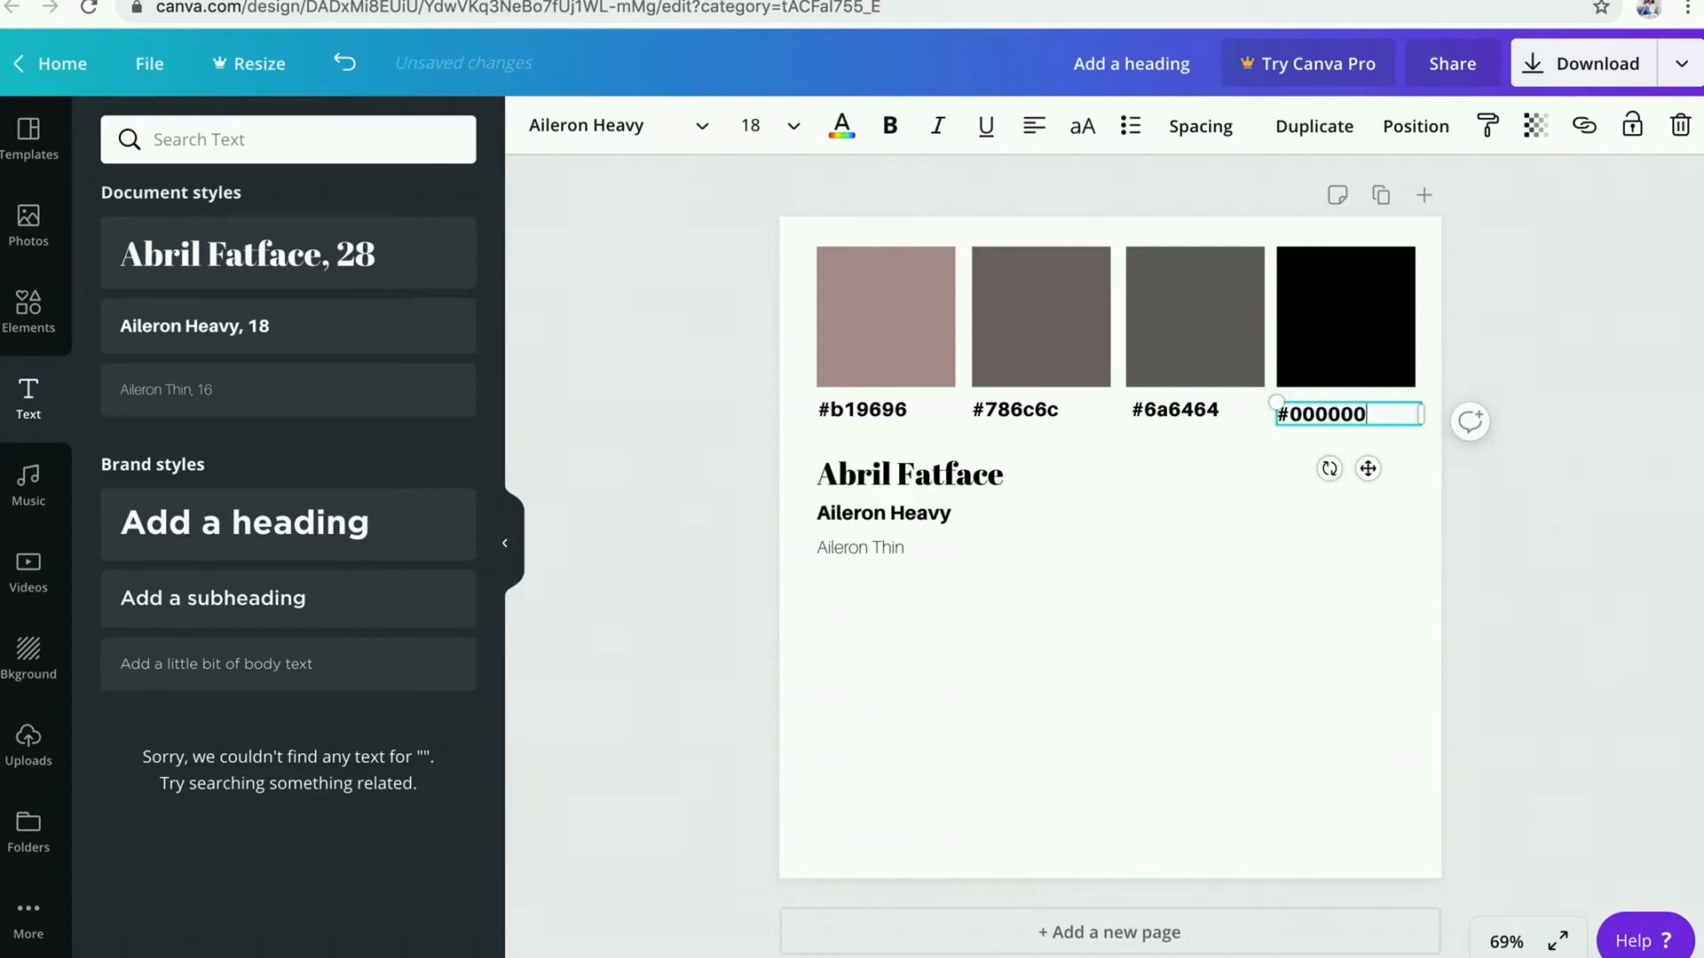
left_click(1283, 579)
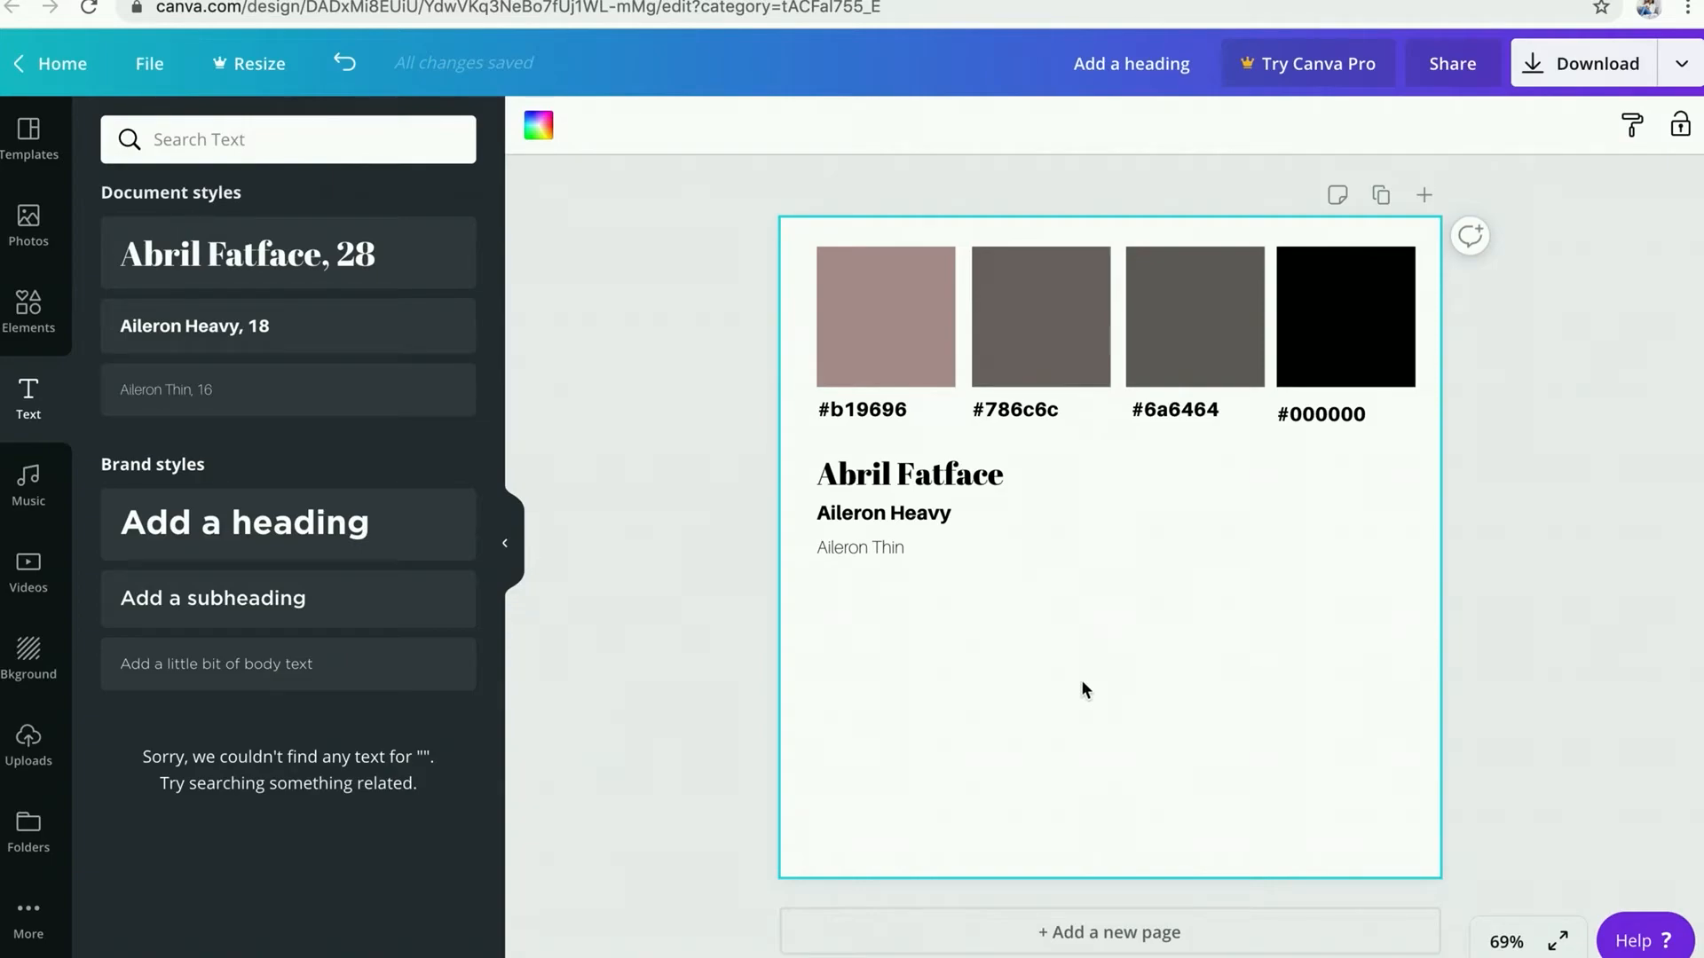
Step: Set the page's background colour to #ffffff
left_click(550, 131)
type("#ffffff")
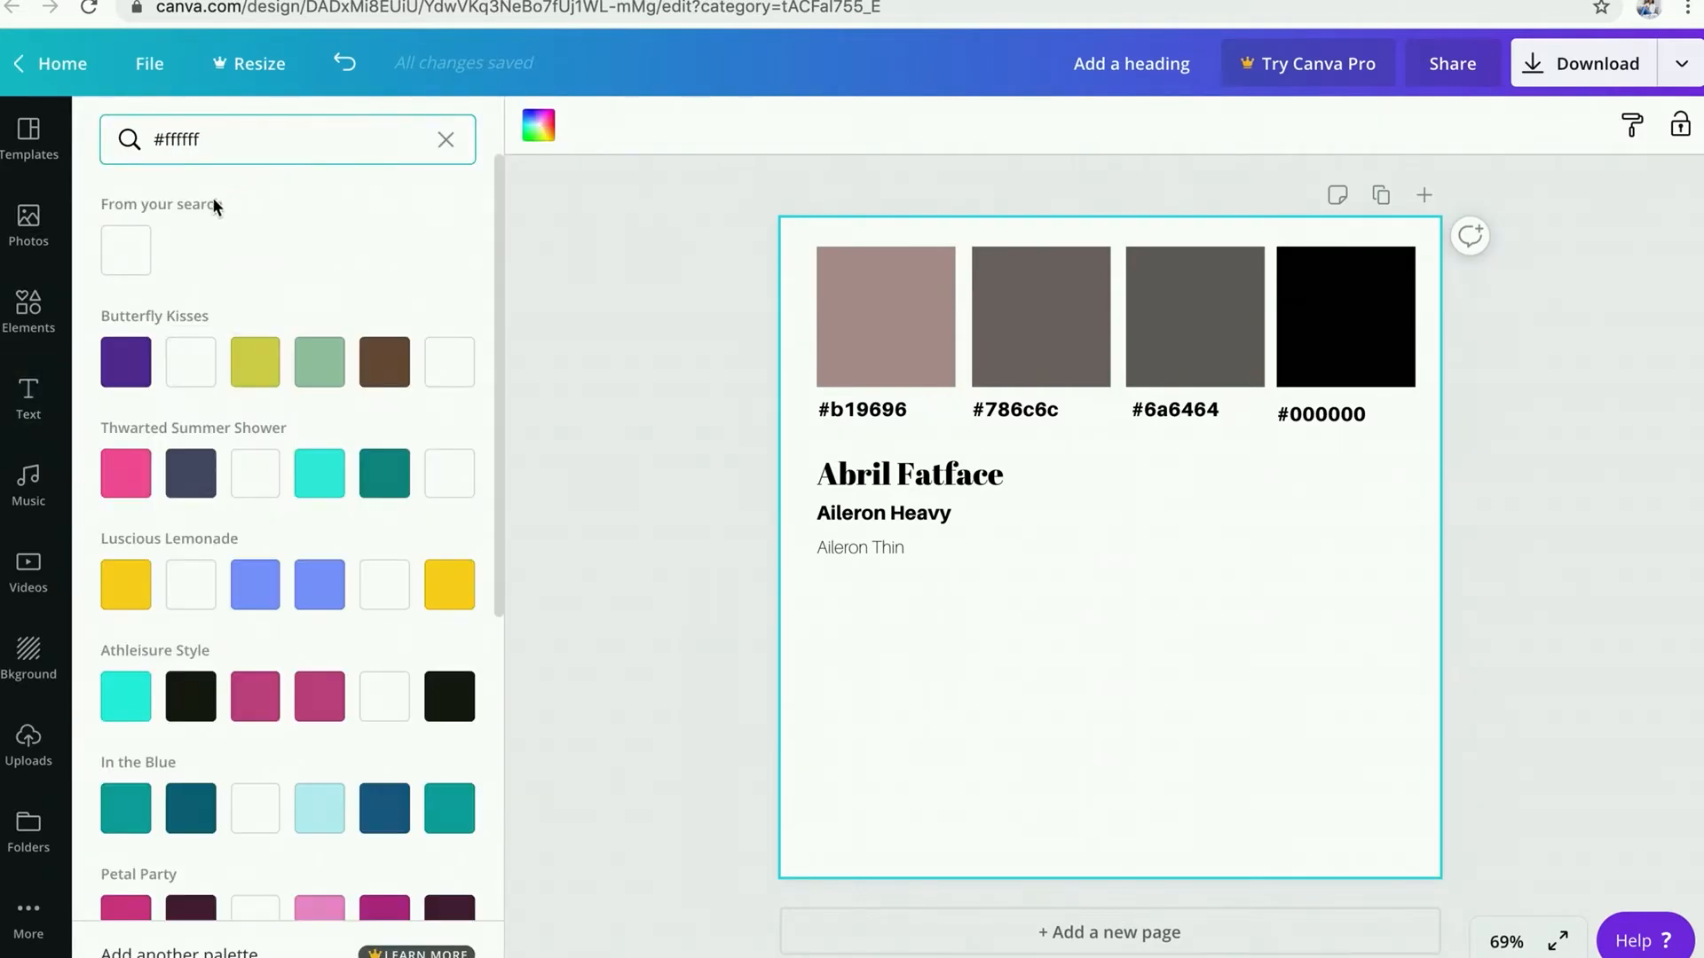
left_click(130, 249)
left_click(1069, 688)
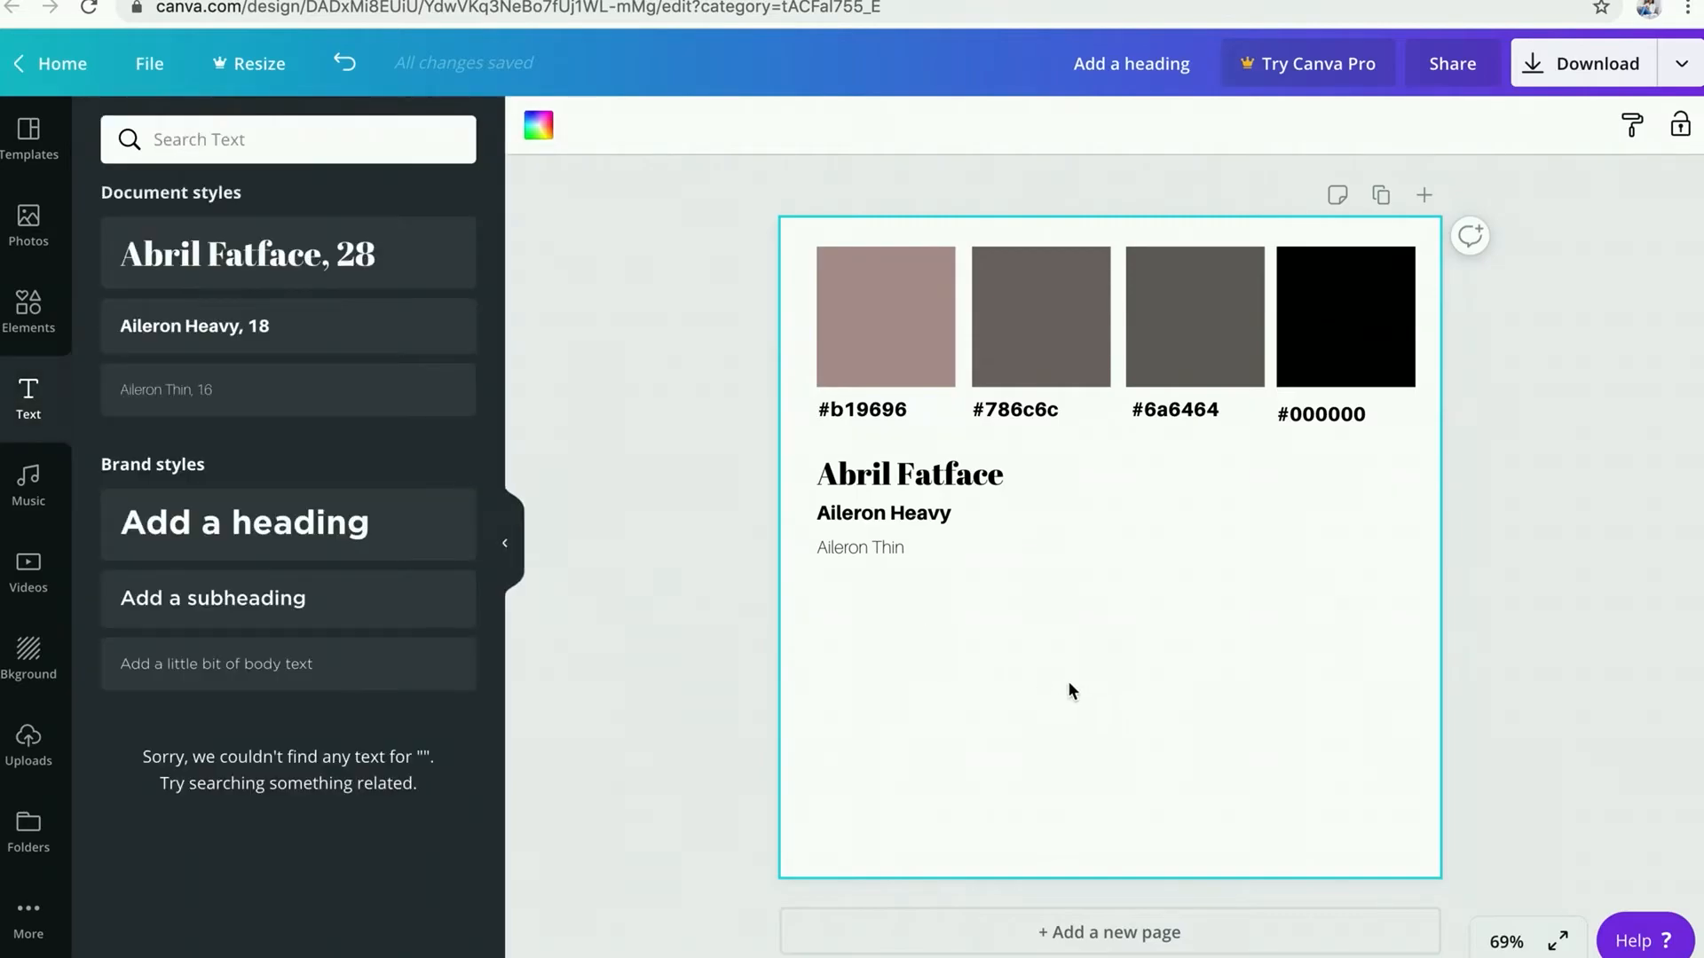
Step: Nudge the black swatch's label up so it lines up with the other hex labels
left_click(1318, 419)
left_click_drag(1317, 414, 1317, 408)
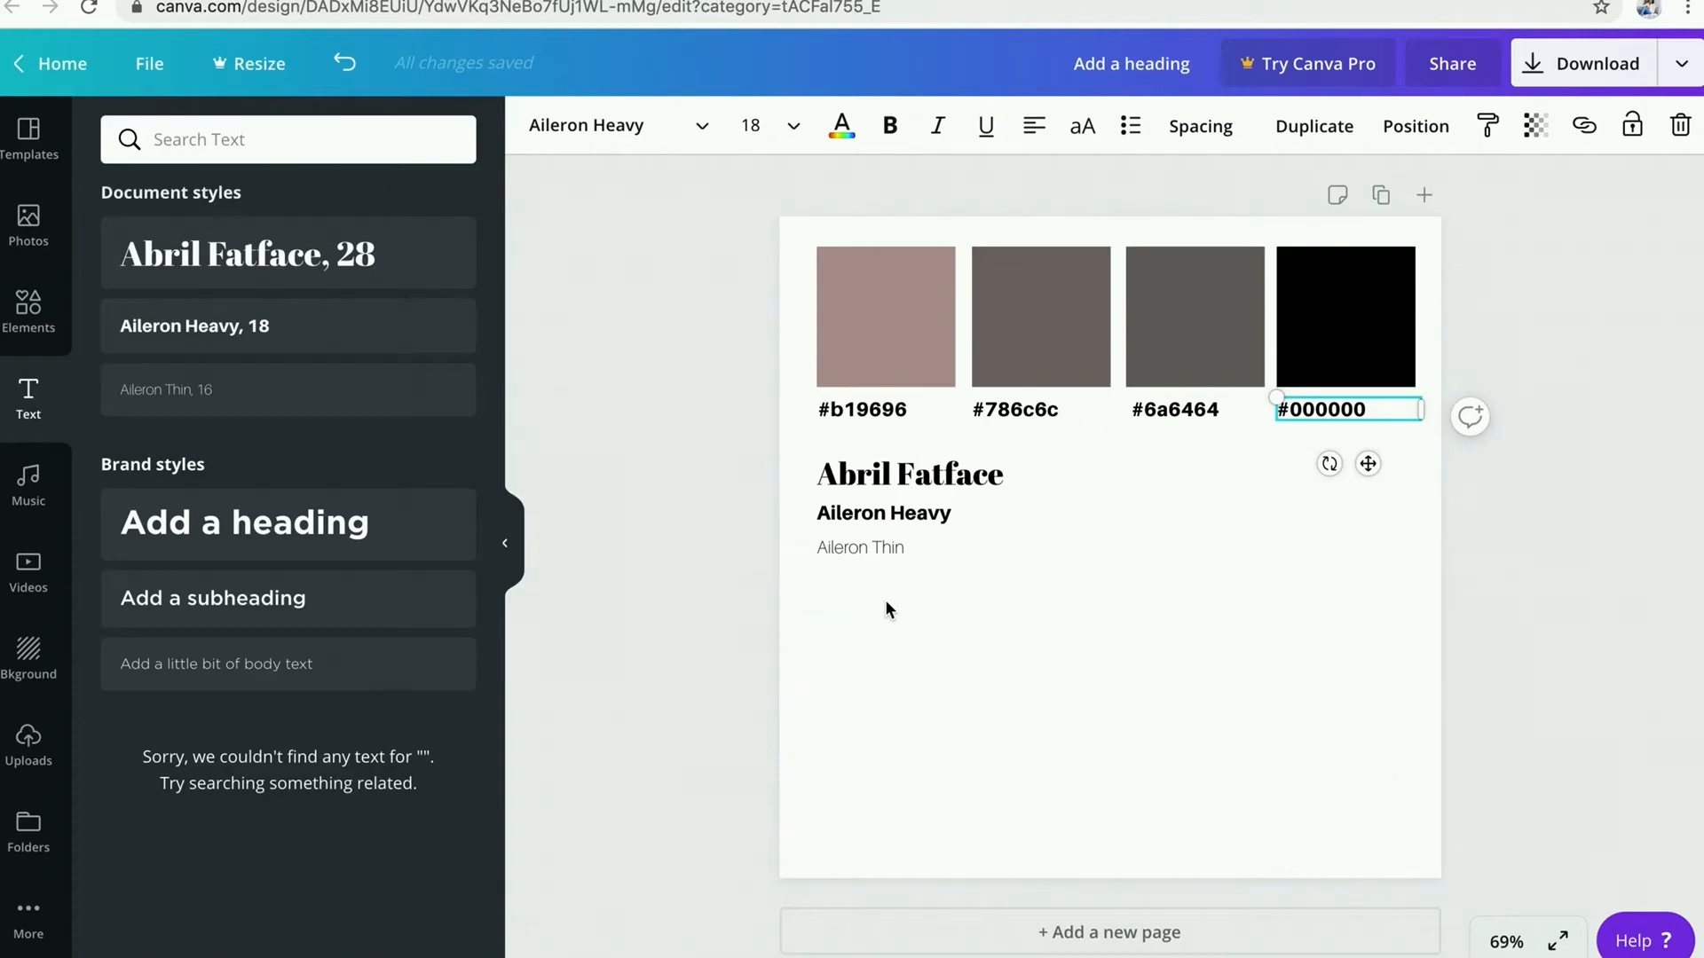
Step: Find the PB monogram logo on a white background among the uploaded images and add it to the page
left_click(27, 219)
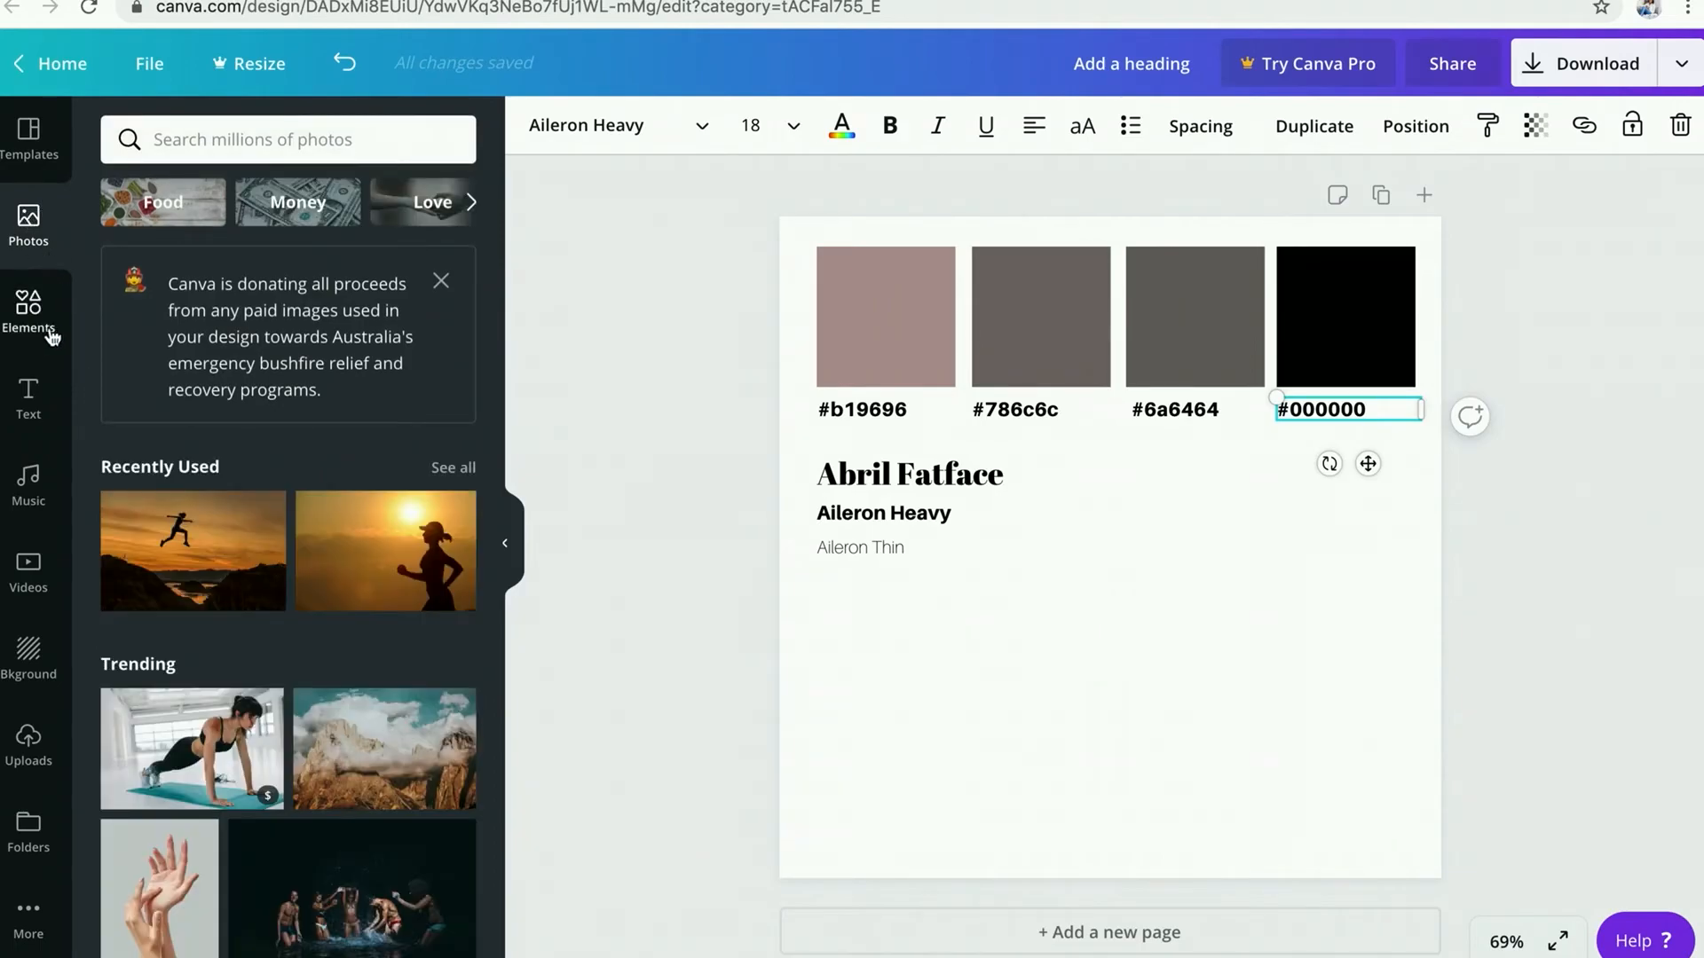
left_click(29, 156)
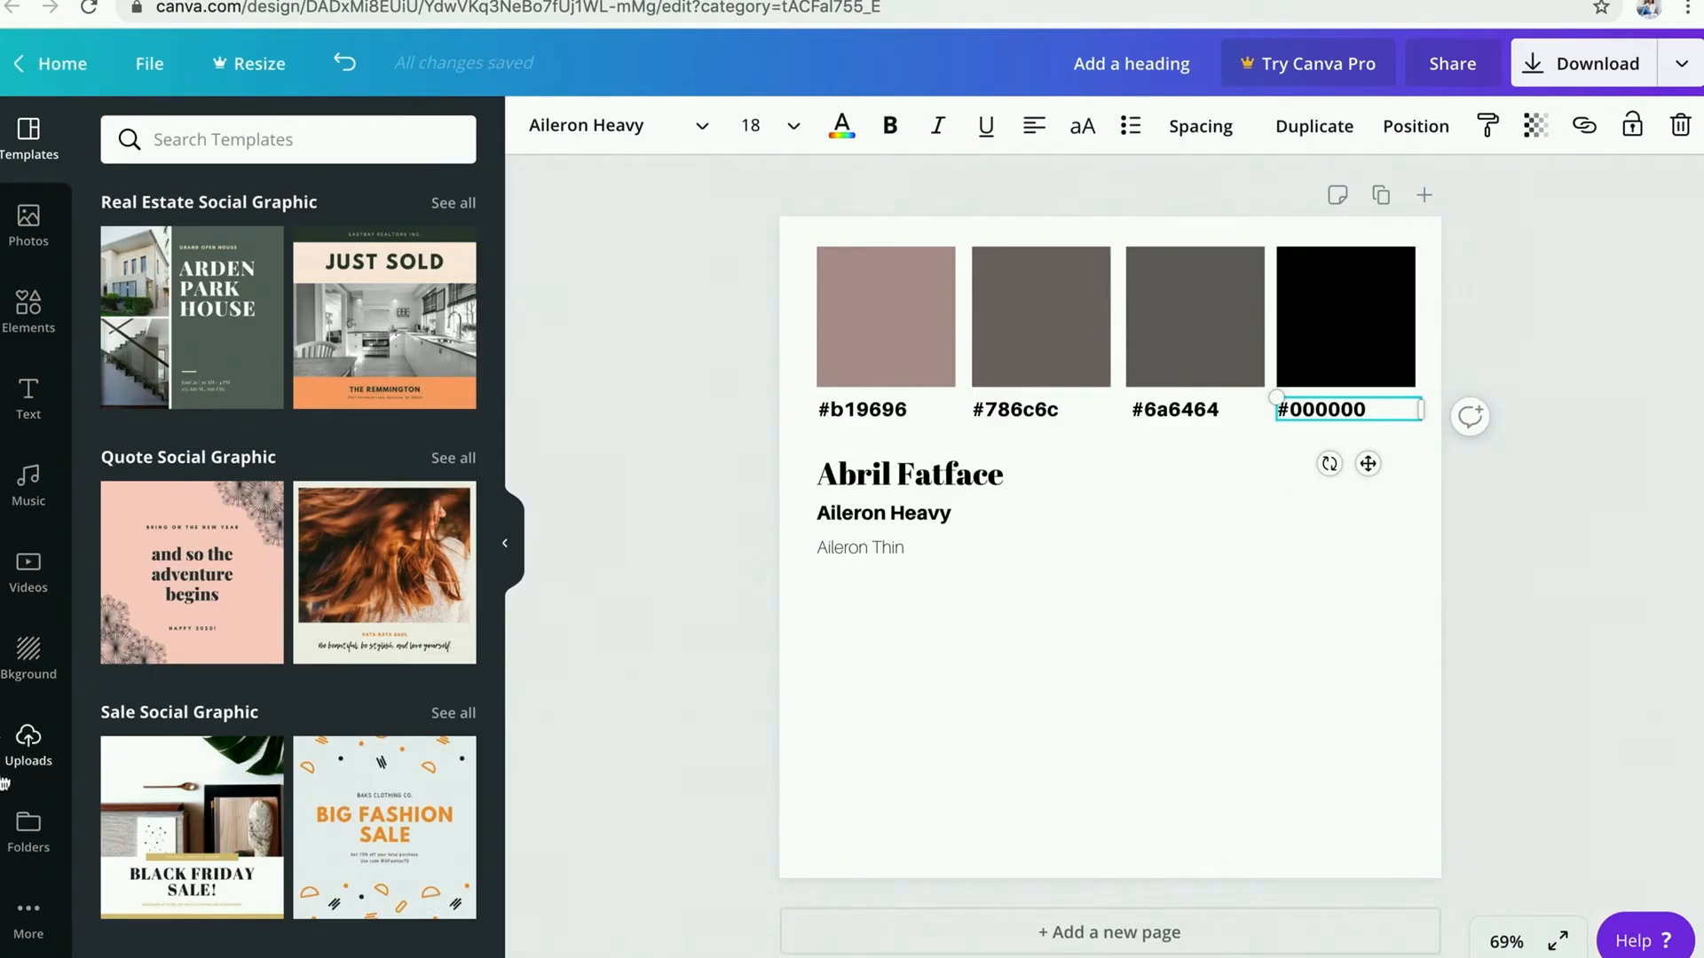
left_click(25, 750)
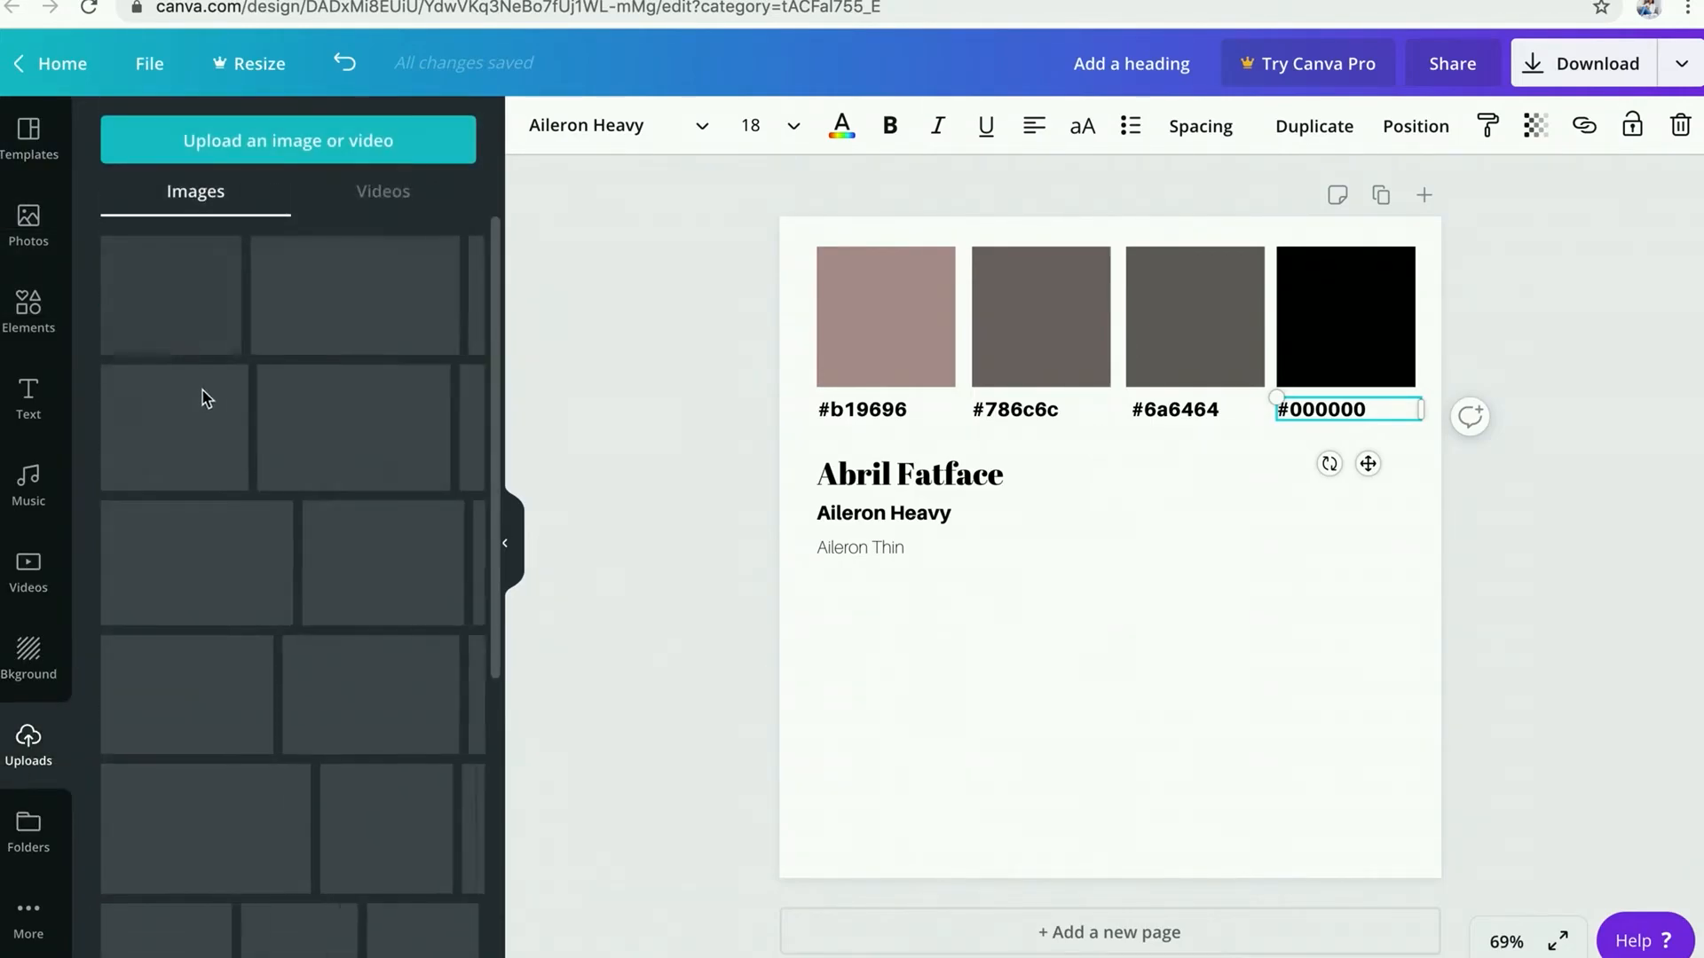
scroll(249, 550, "down", 3)
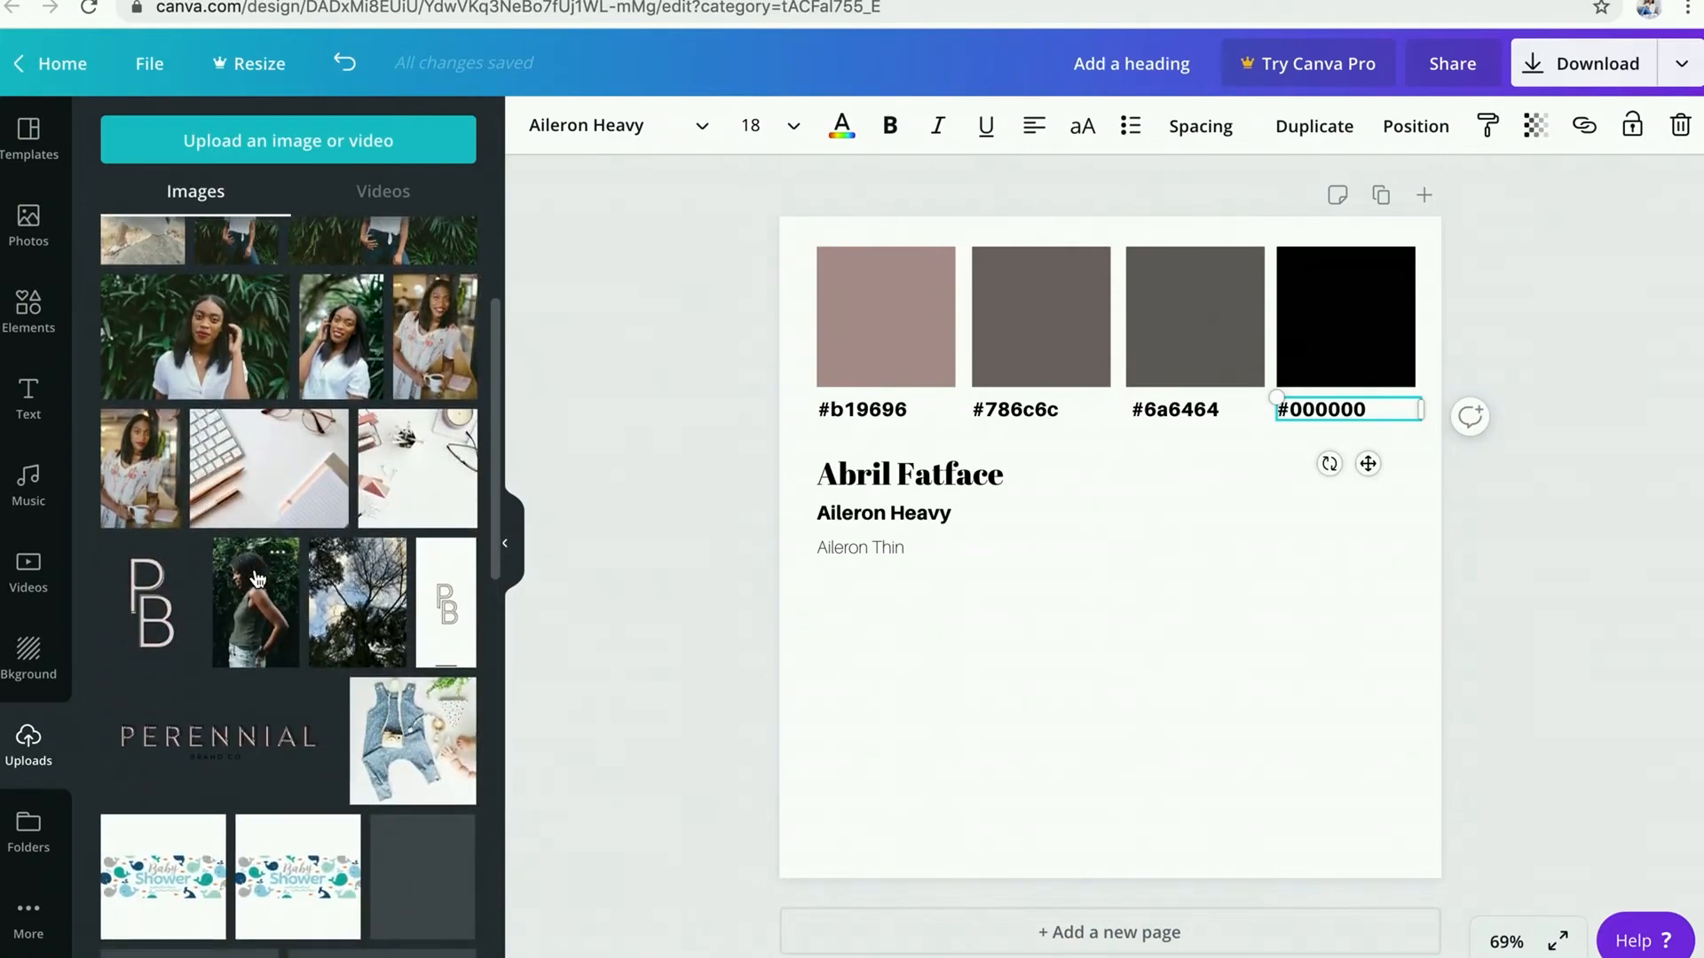
left_click(435, 583)
Step: Shrink the PB logo and fit it into the page's lower-right corner, under the black swatch
left_click_drag(1316, 283, 1145, 632)
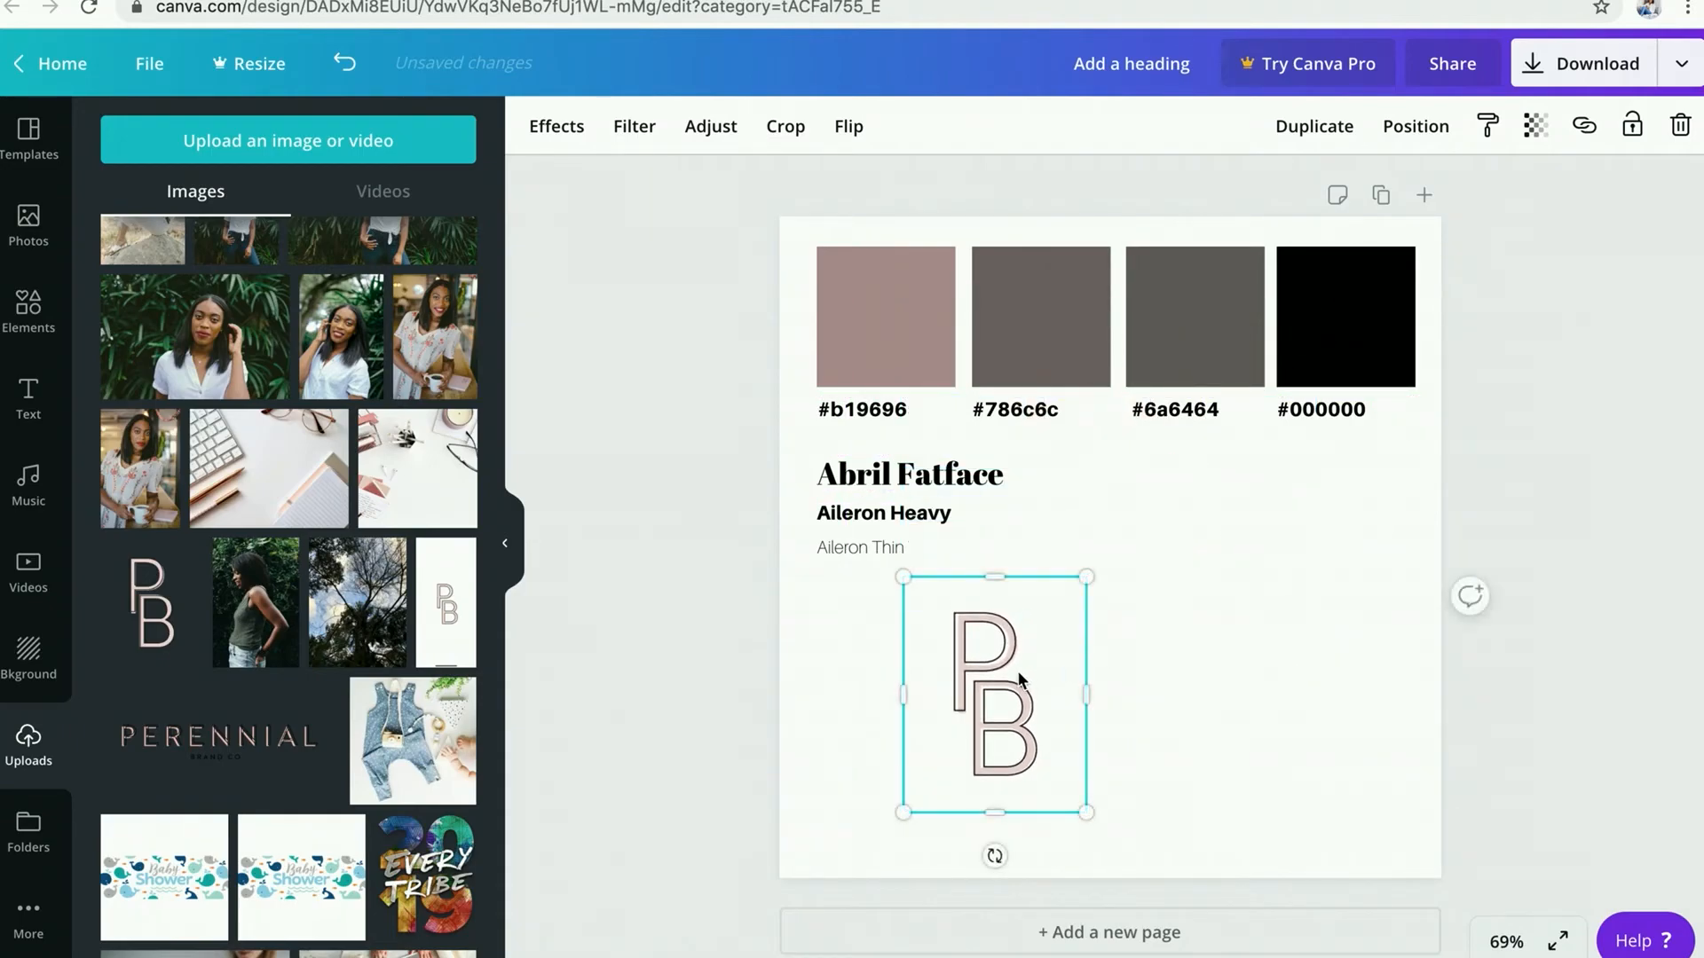
left_click_drag(998, 692, 1339, 733)
mouse_move(1331, 624)
left_mouse_down()
mouse_move(1332, 660)
mouse_move(1324, 605)
left_mouse_up()
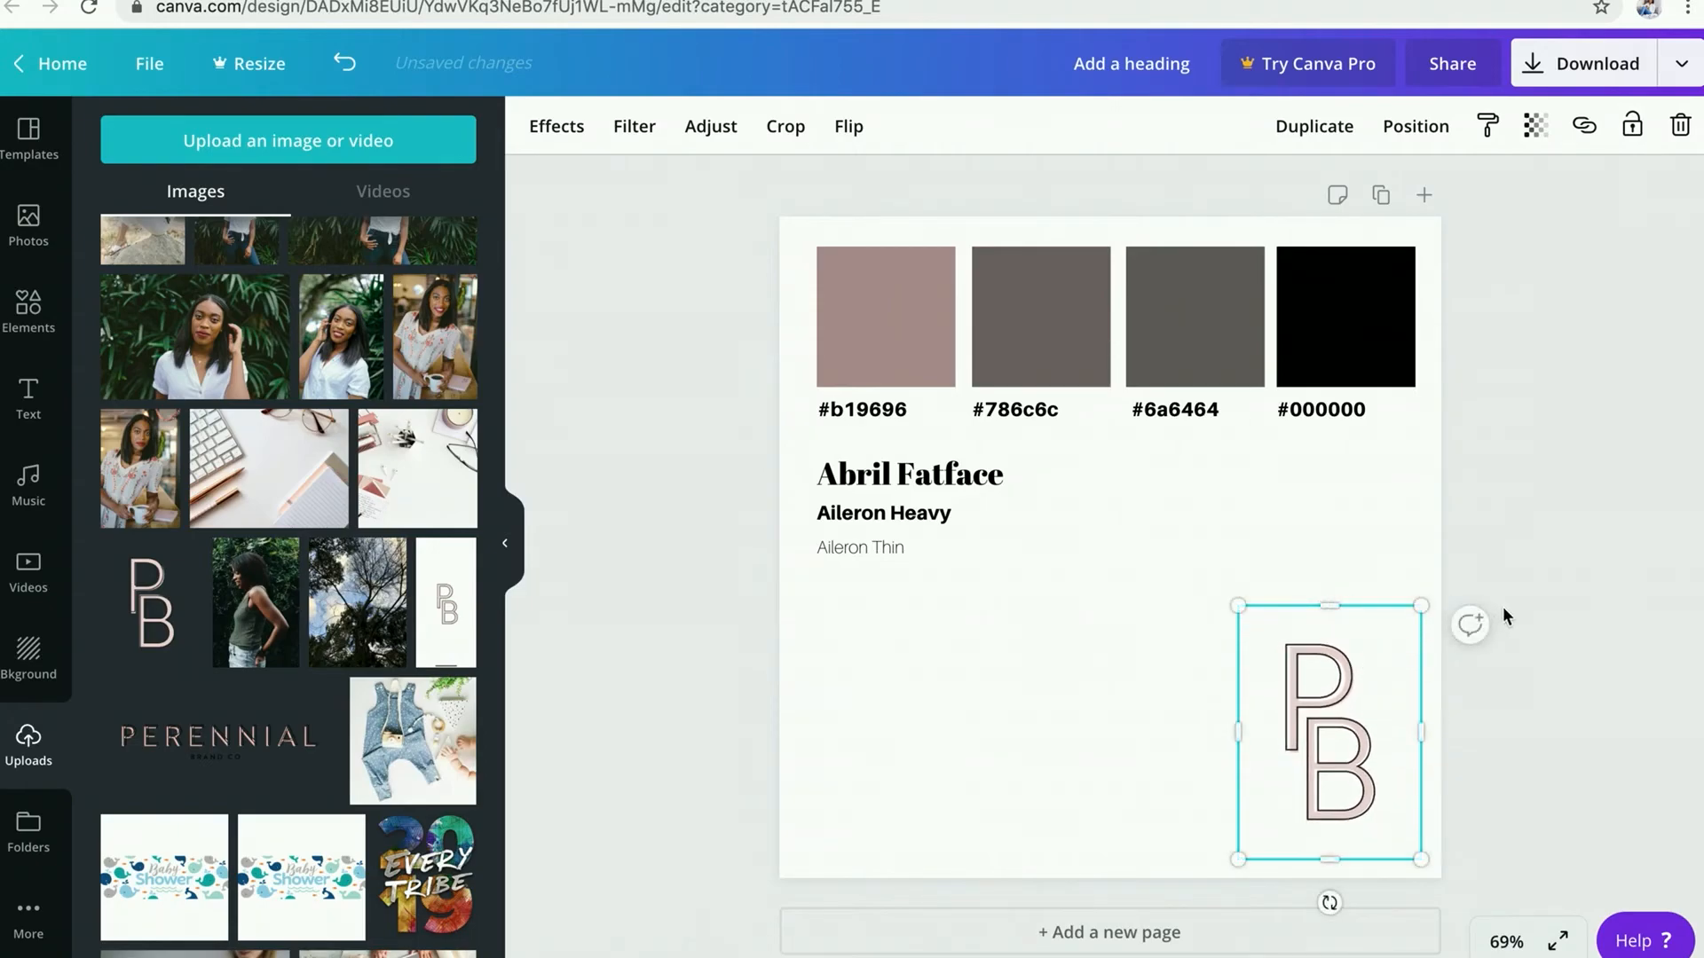
left_click(1551, 655)
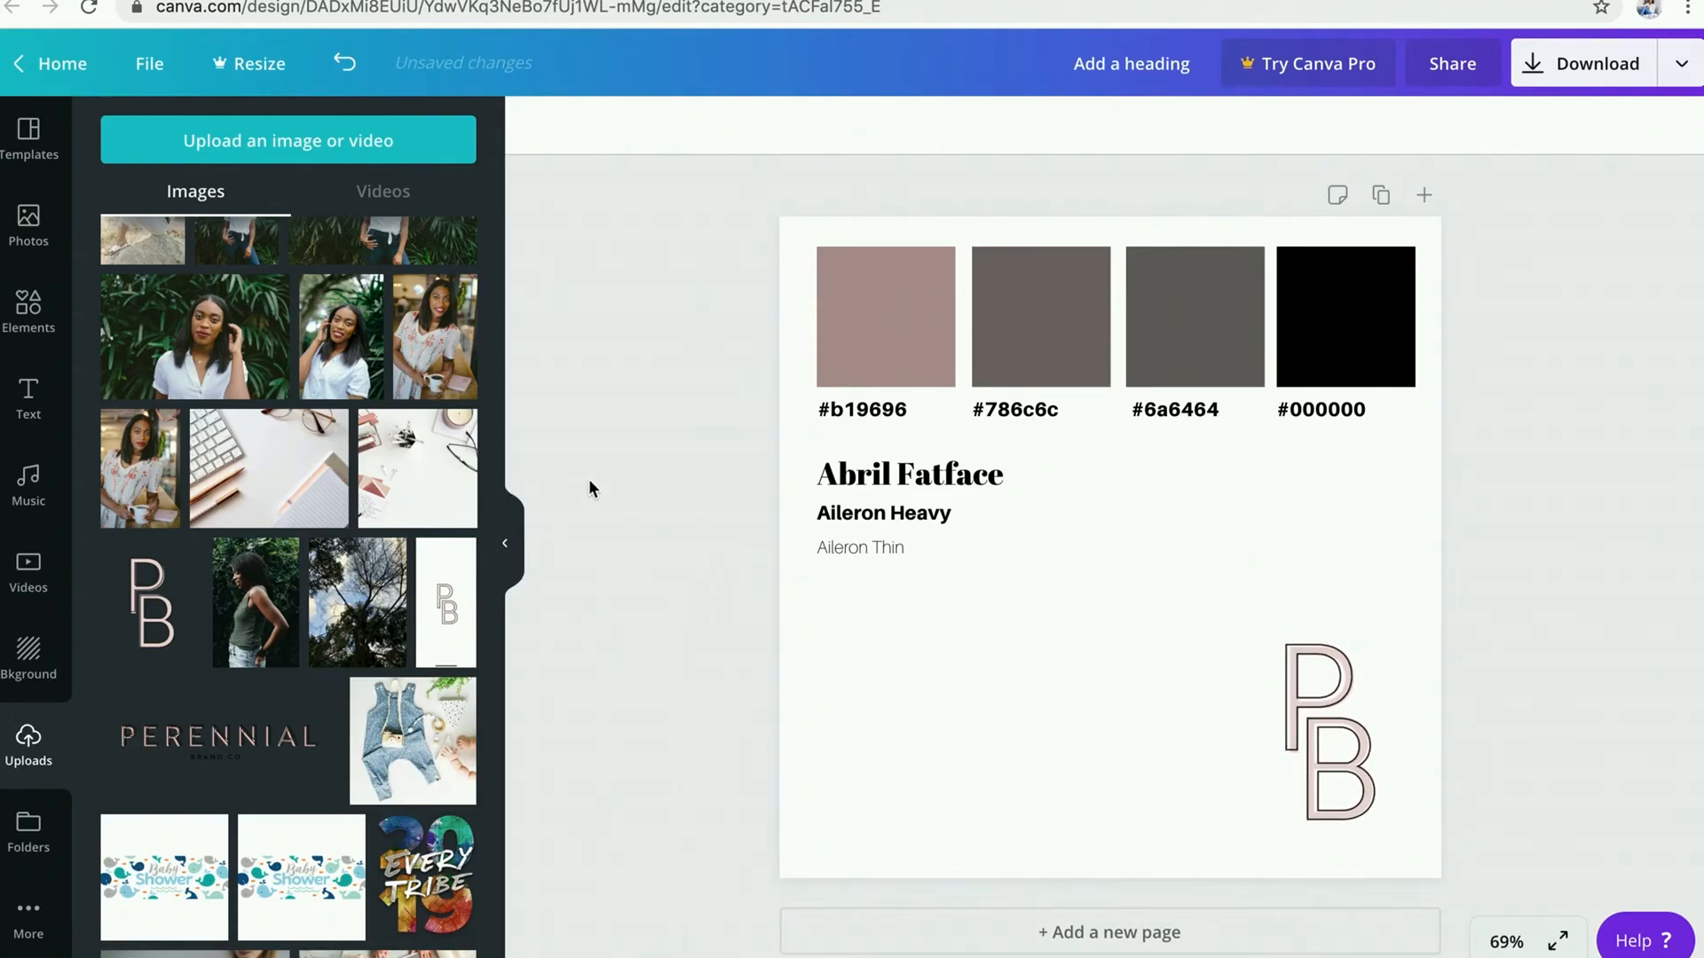
Step: Download the finished brand board as a PNG image and dismiss the Canva Pro upgrade offer
left_click(507, 543)
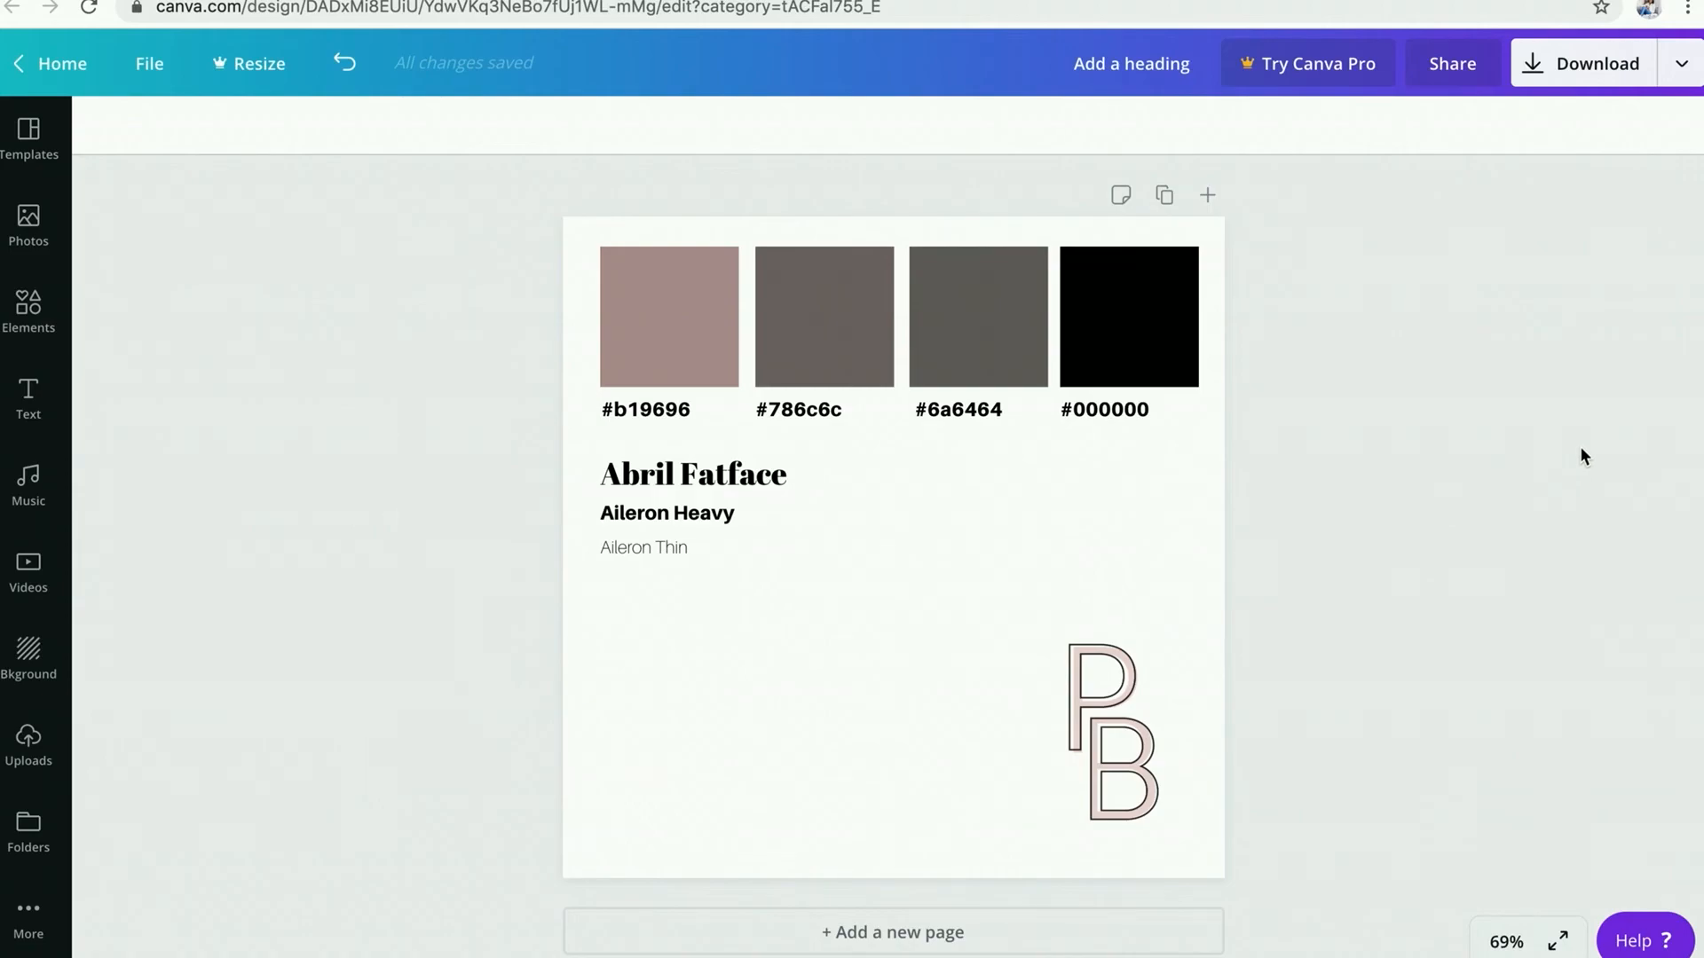
left_click(1608, 68)
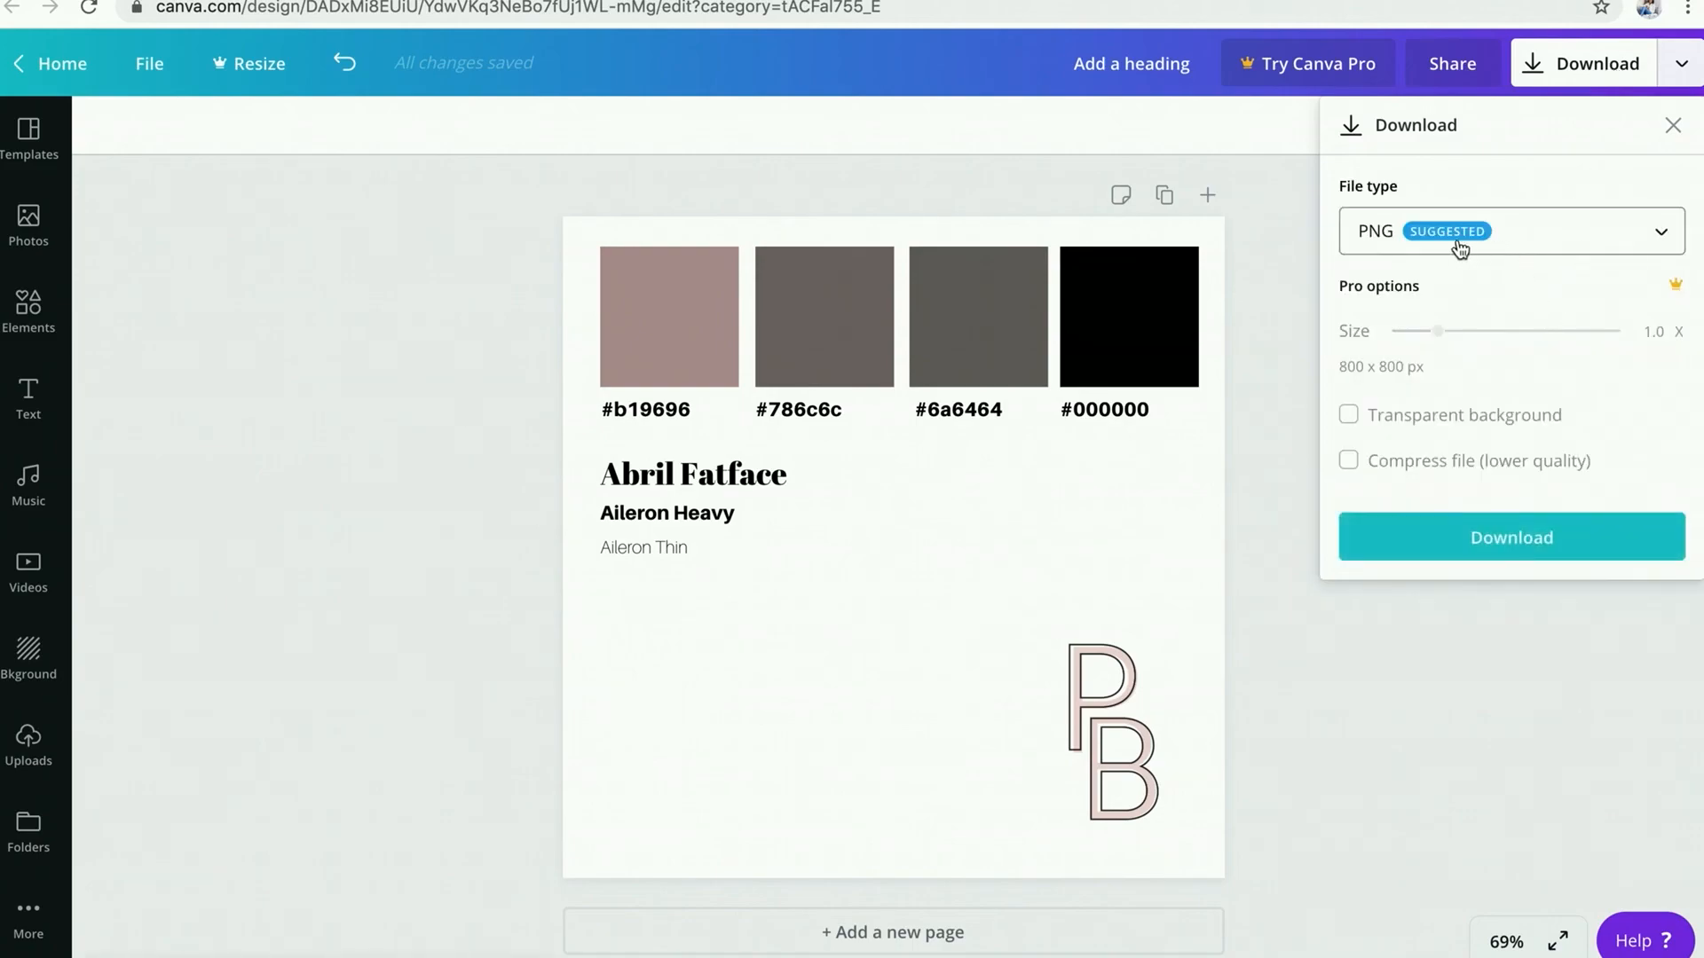
left_click(1665, 243)
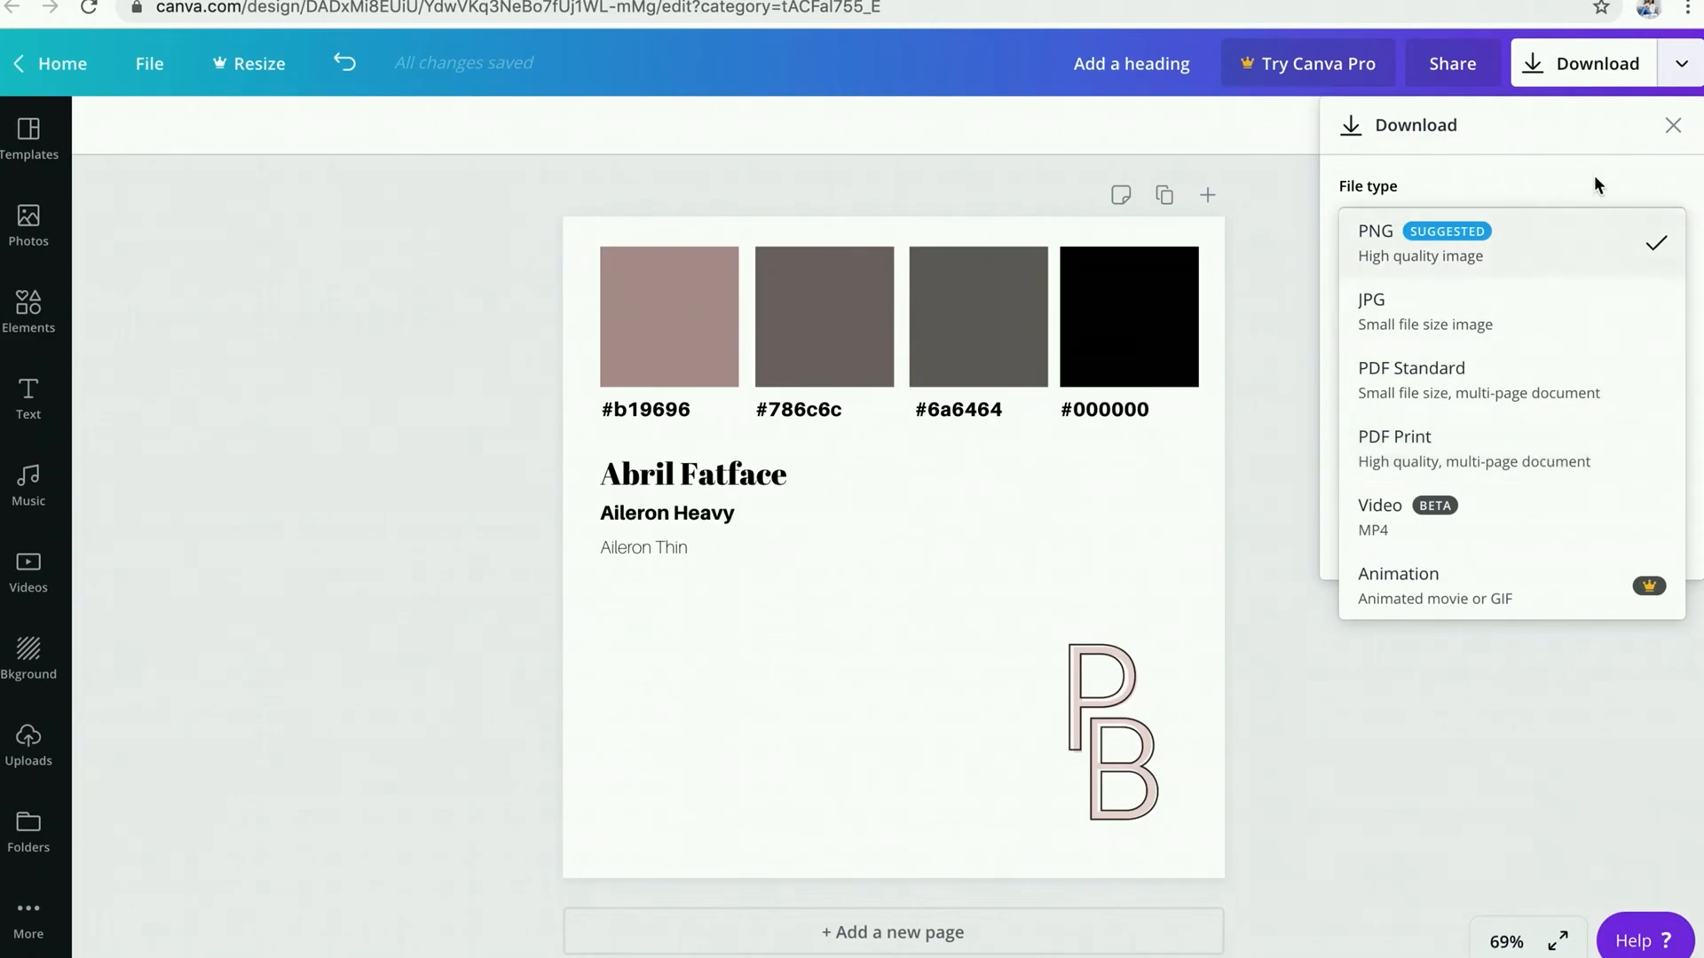
left_click(1579, 246)
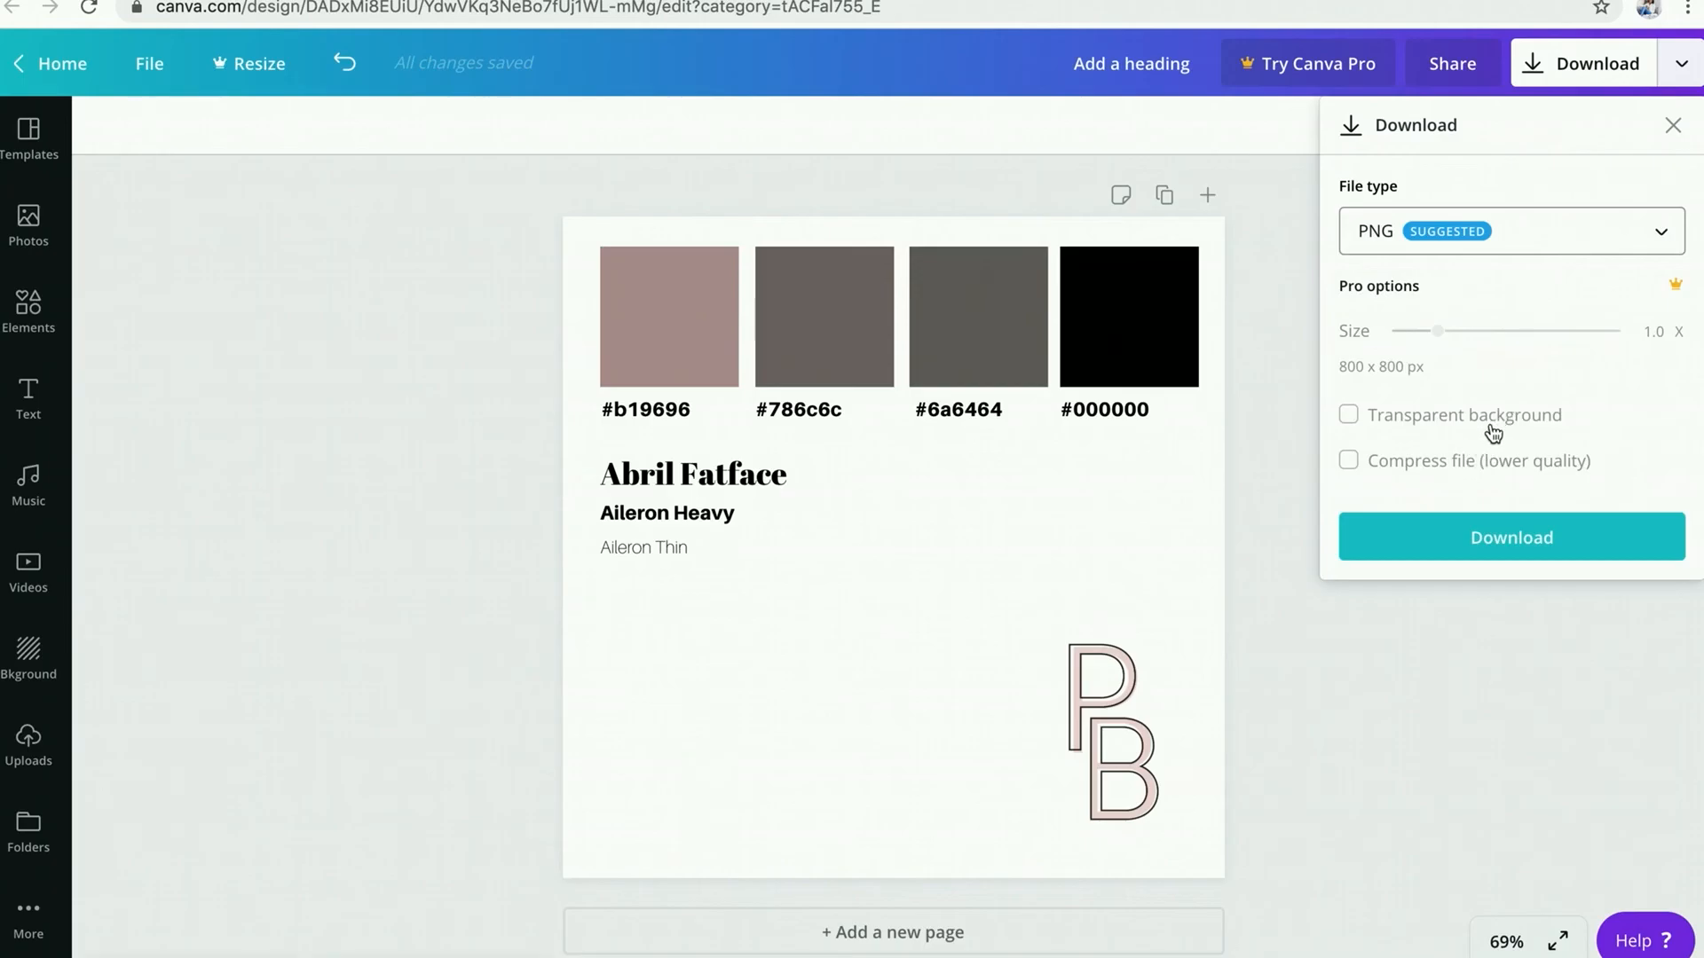
left_click(1488, 536)
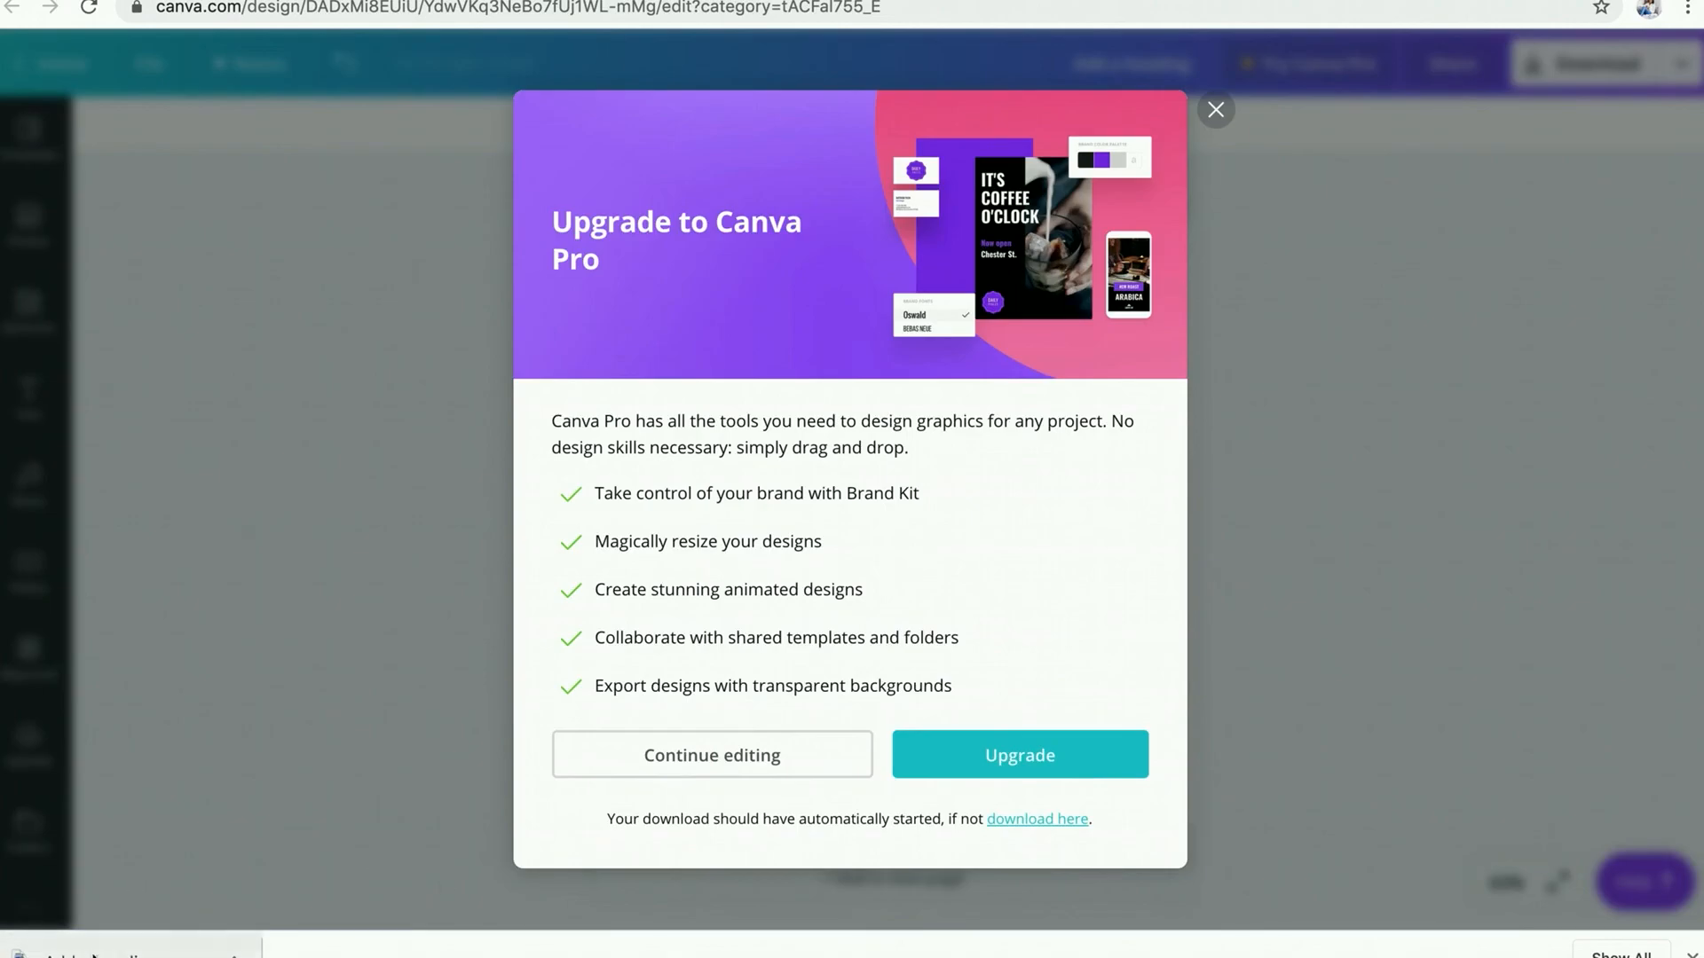
left_click(1217, 110)
left_click(435, 636)
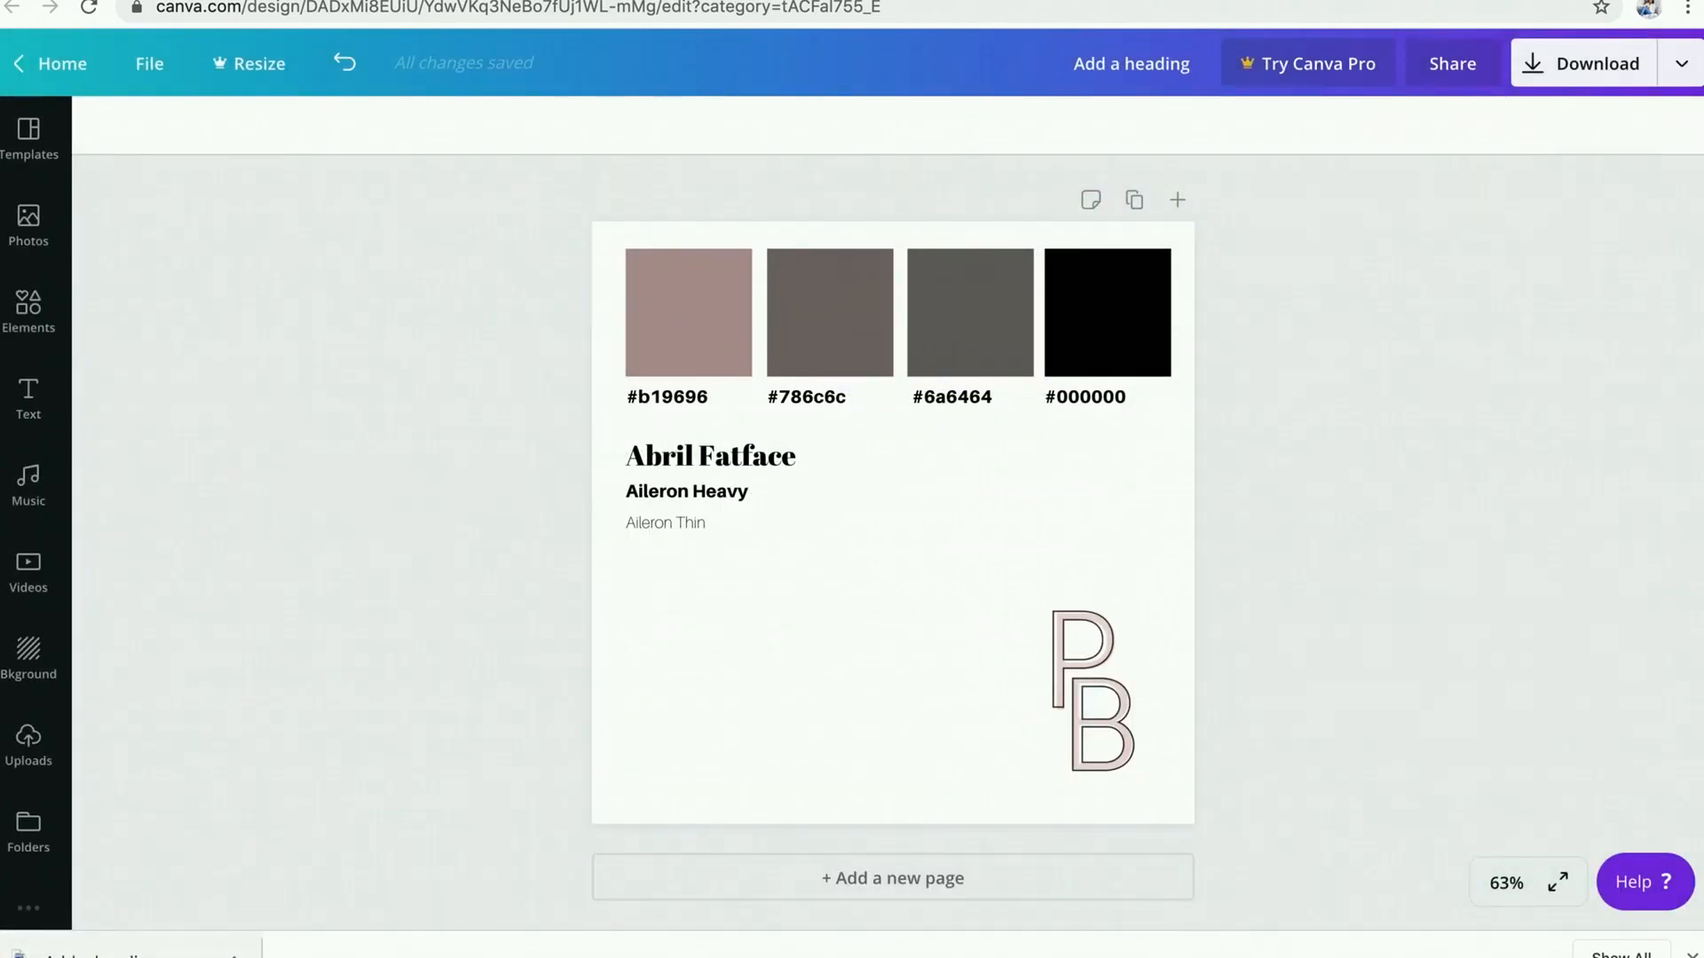
Step: Title the design "Canva Tutorial" and download it again as a PNG, dismissing the upgrade offer
left_click(1133, 64)
type("Canva Tutorial")
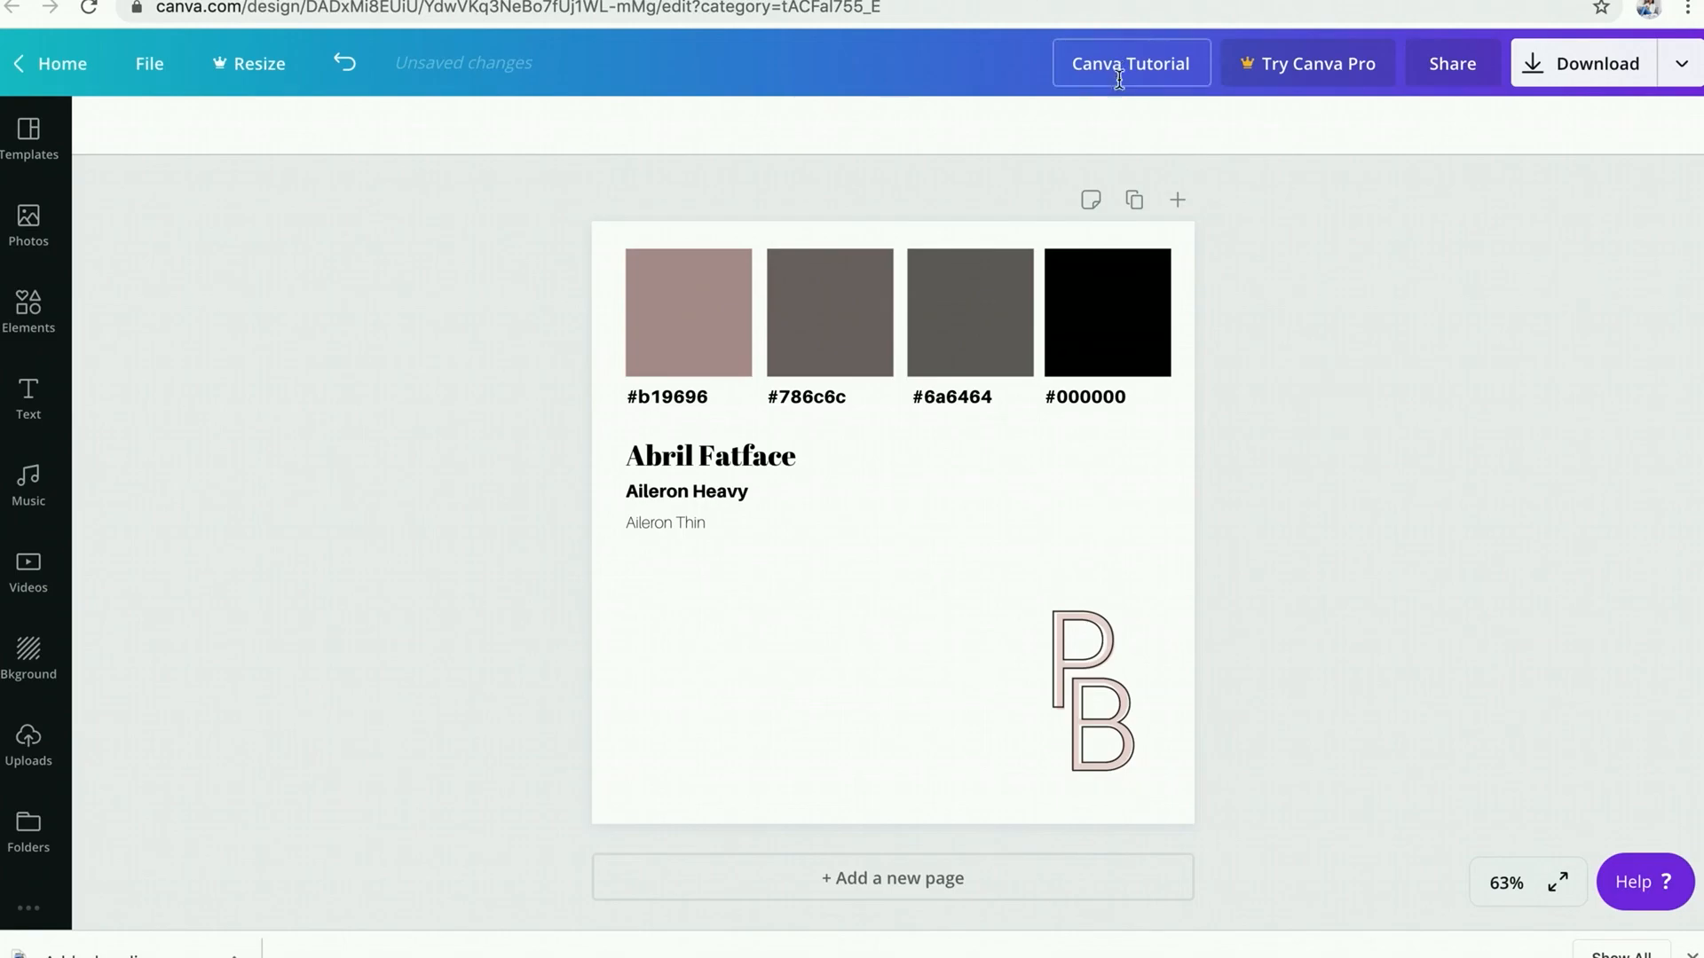
left_click(1593, 64)
left_click(1536, 529)
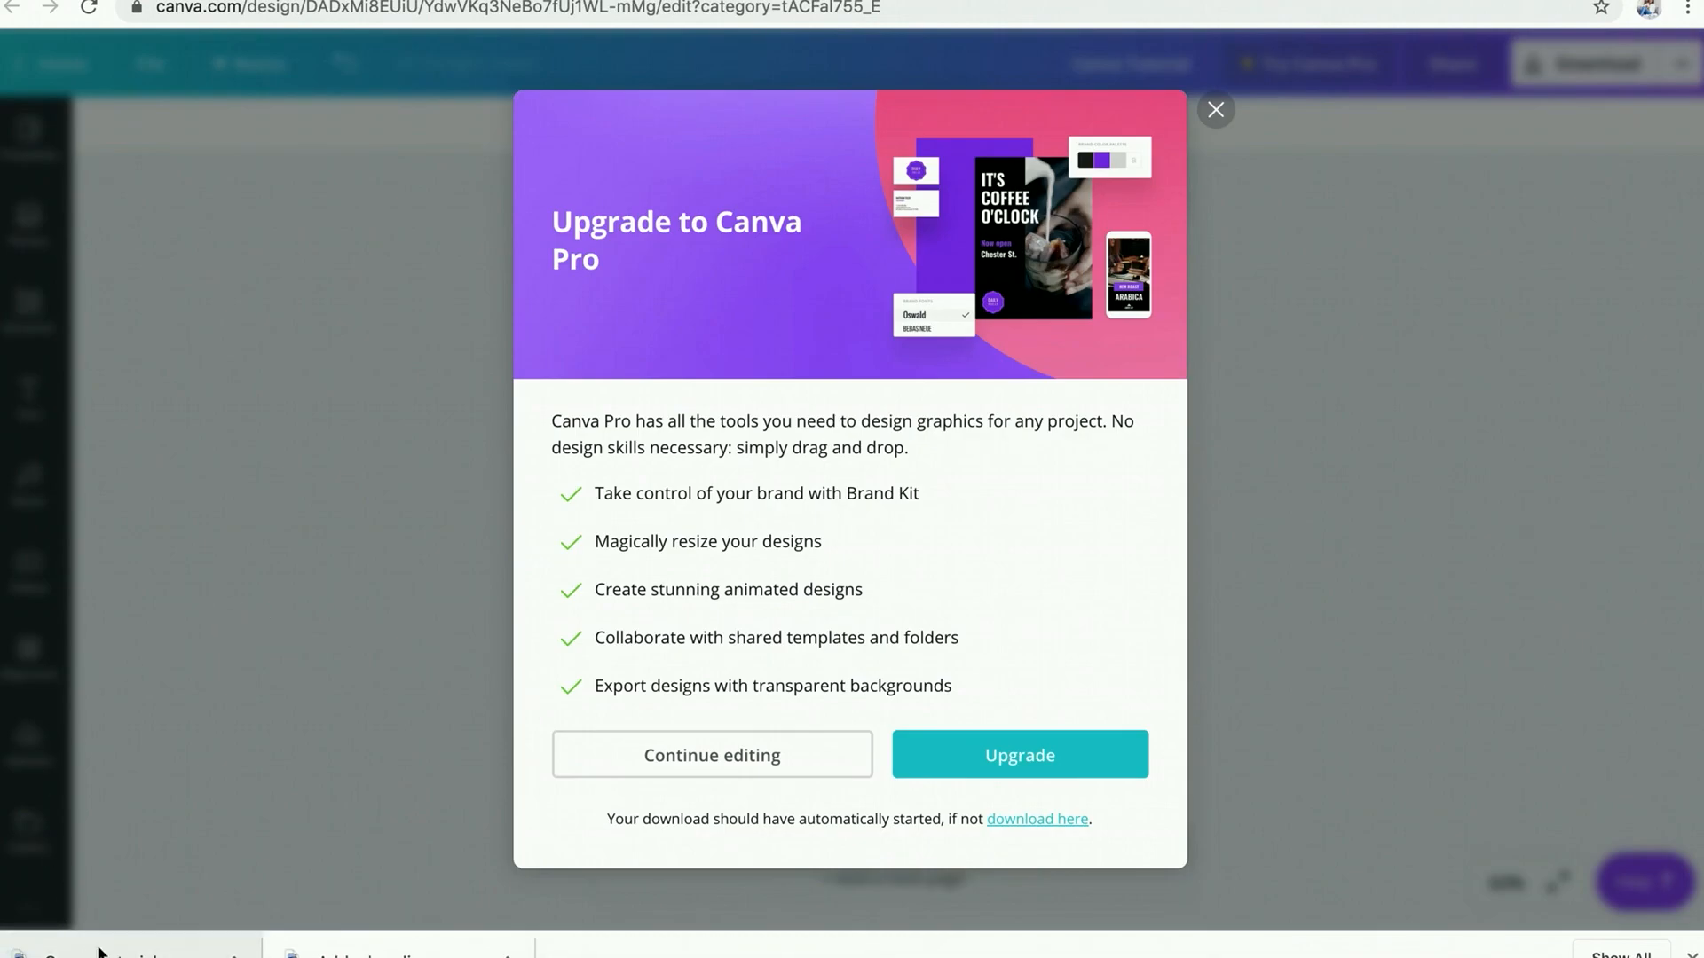
left_click(1278, 222)
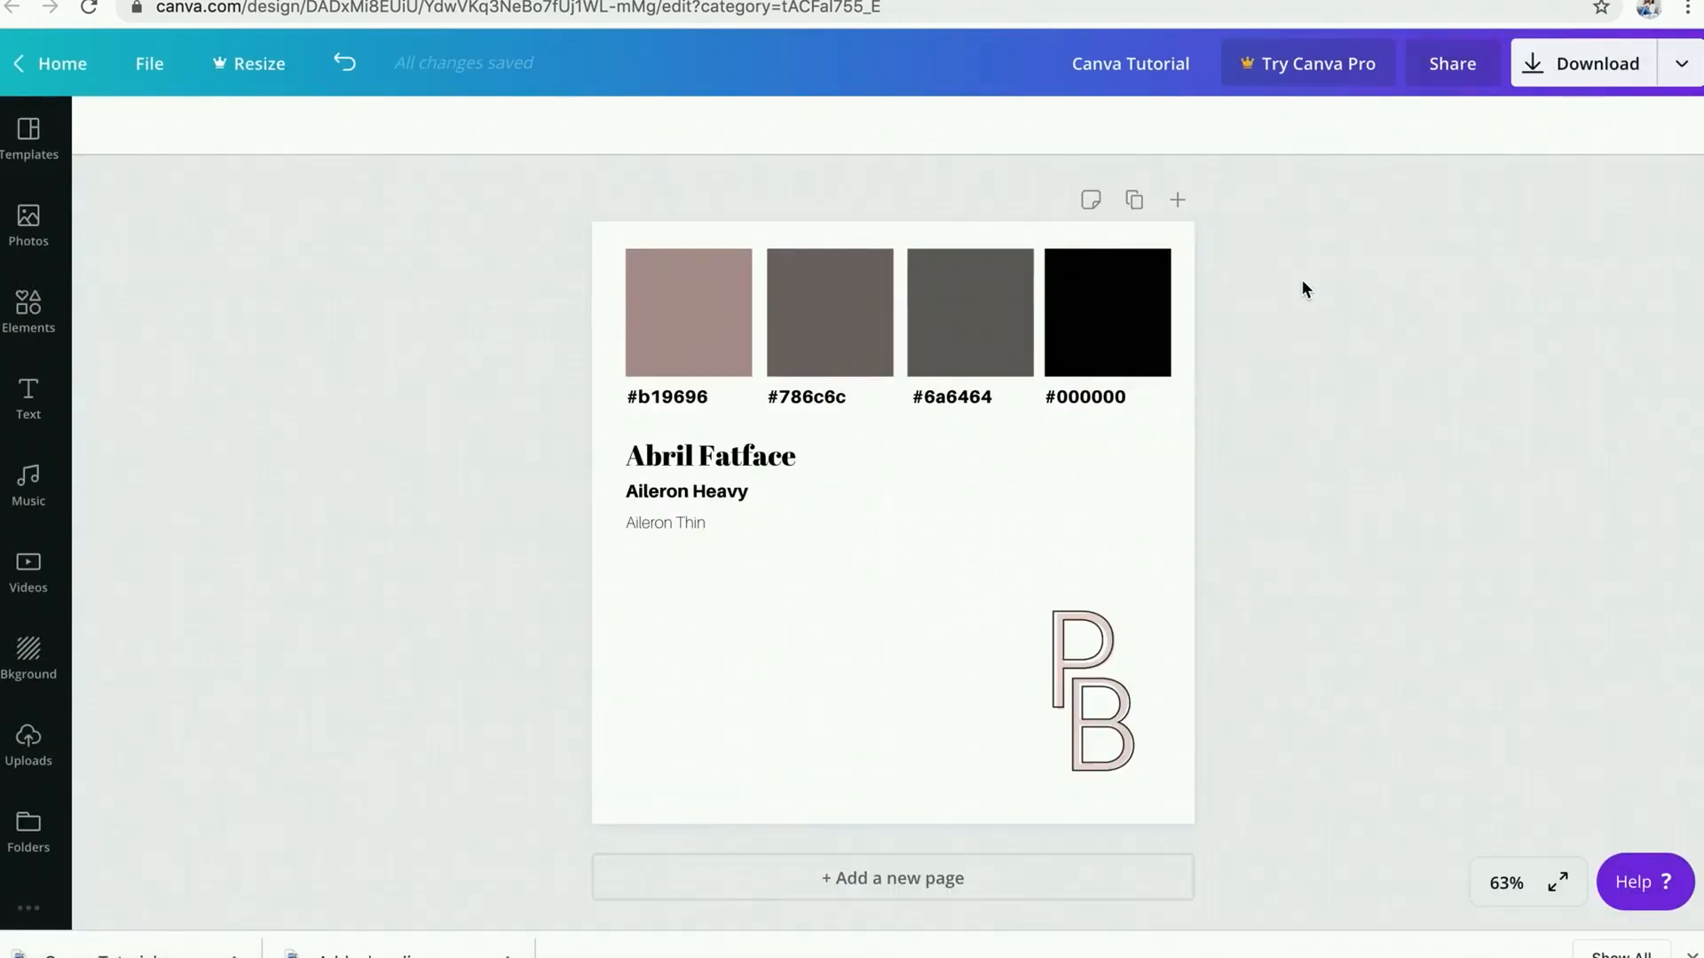